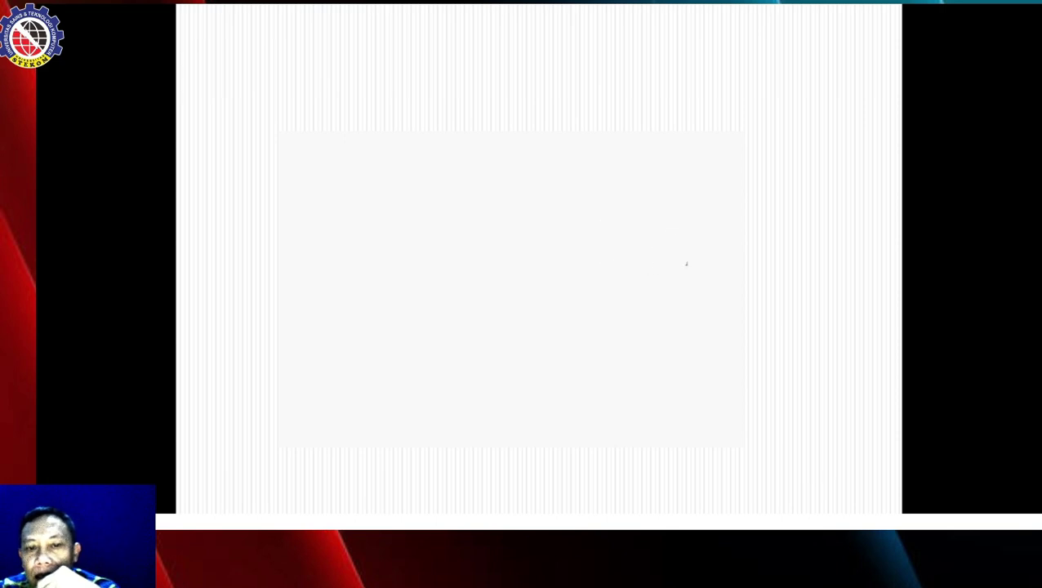
Step: Play the video embedded in the presentation slide
mouse_move(403, 323)
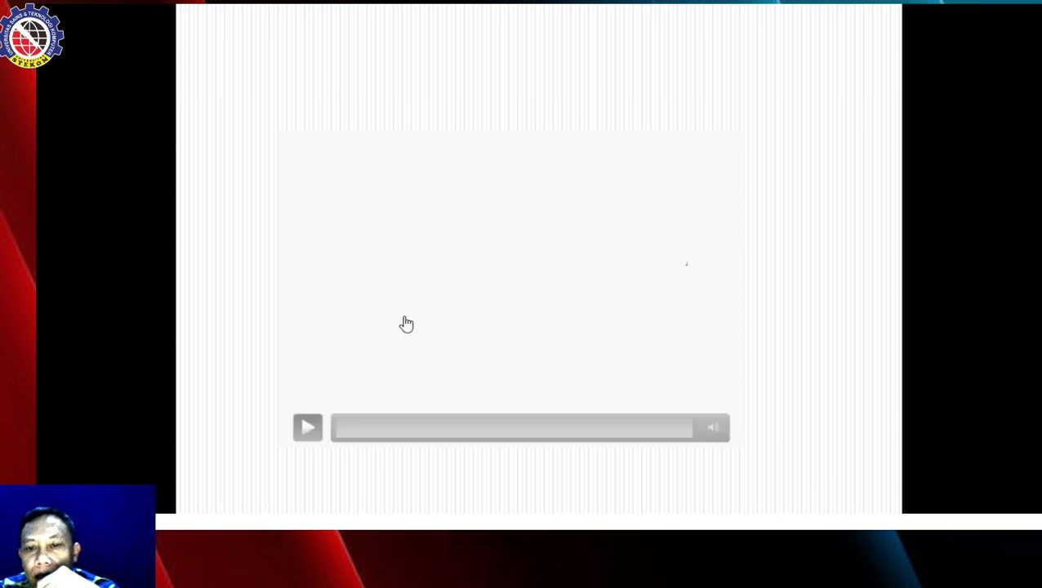
left_click(307, 429)
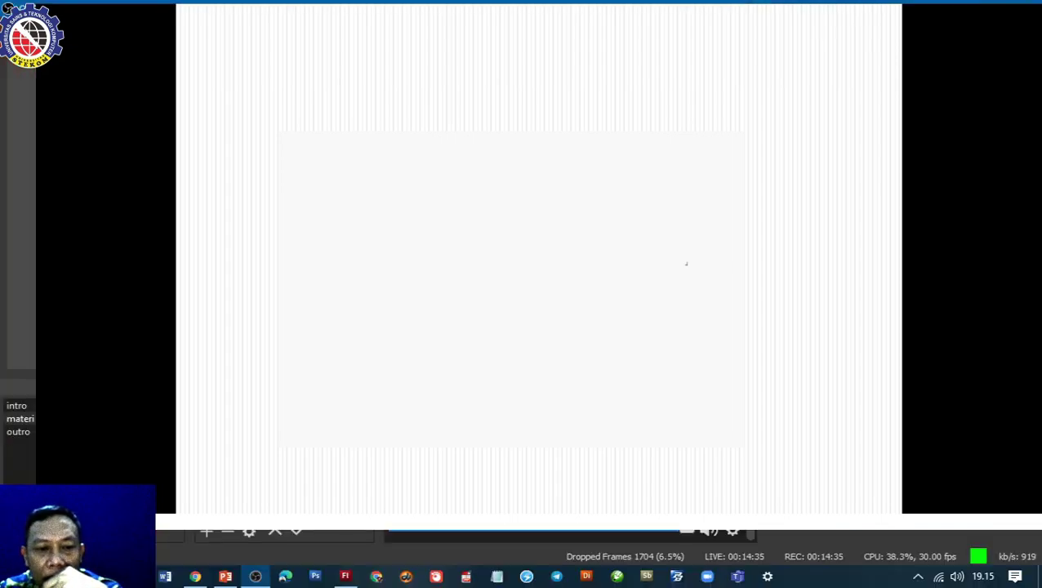
Step: Hide the powerpoint source in OBS and switch to Flash CS3 Professional
left_click(351, 470)
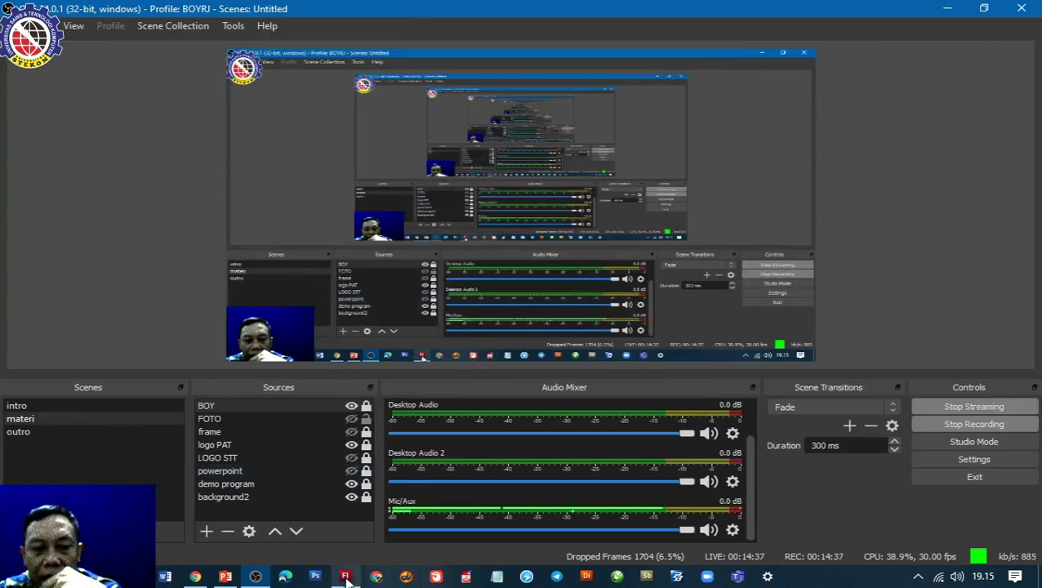
left_click(346, 577)
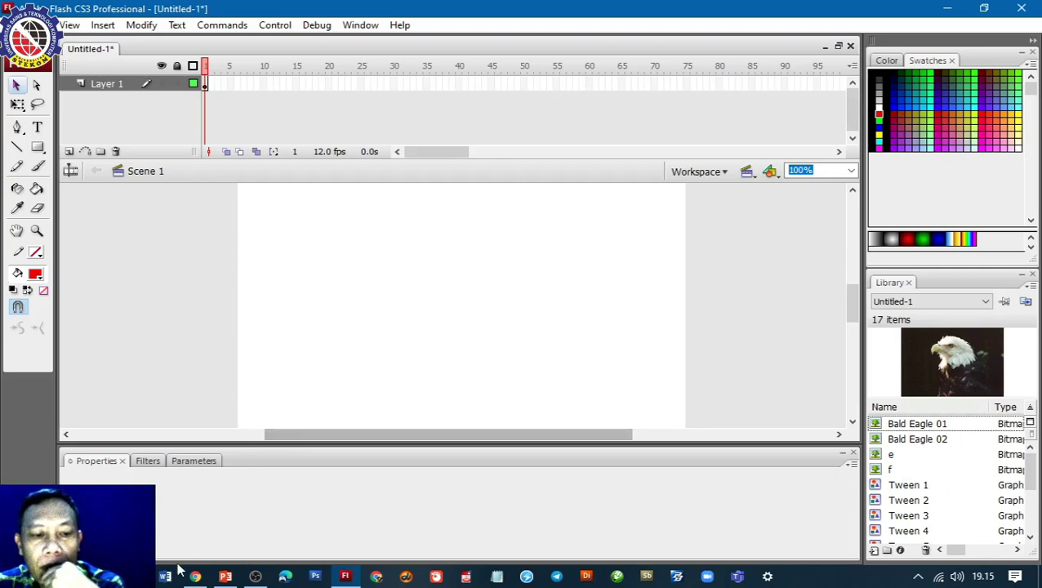
mouse_move(197, 579)
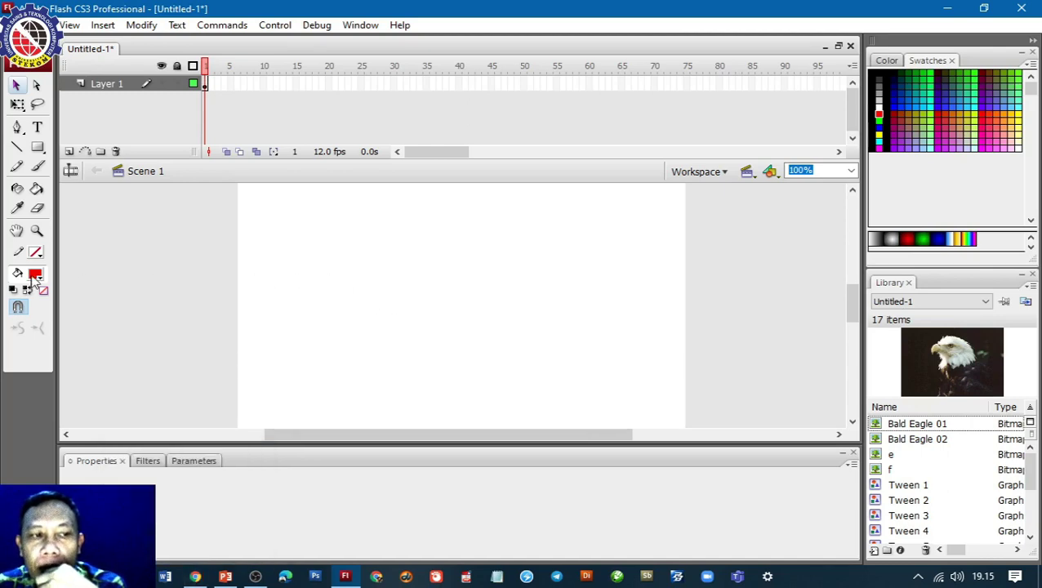
Step: Add the text "STEKOM" with a blue fill on the stage and deselect it
left_click(38, 131)
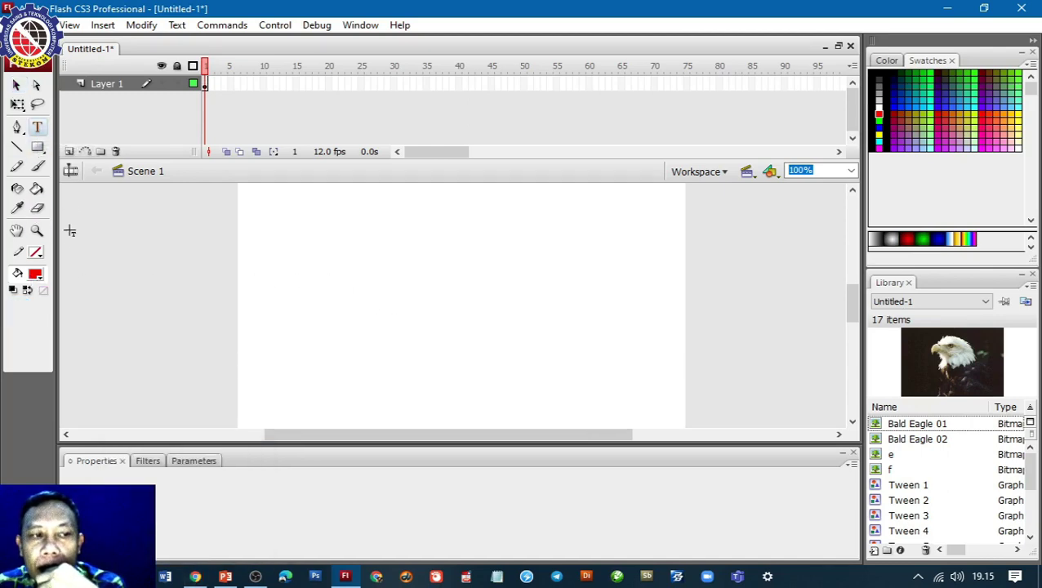
left_click(35, 274)
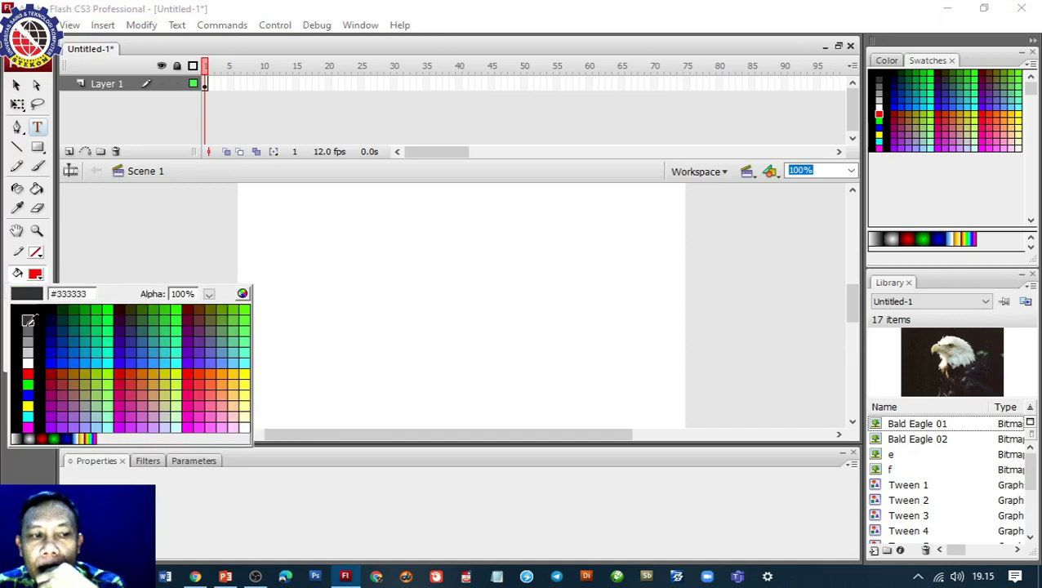
left_click(28, 395)
left_click(298, 294)
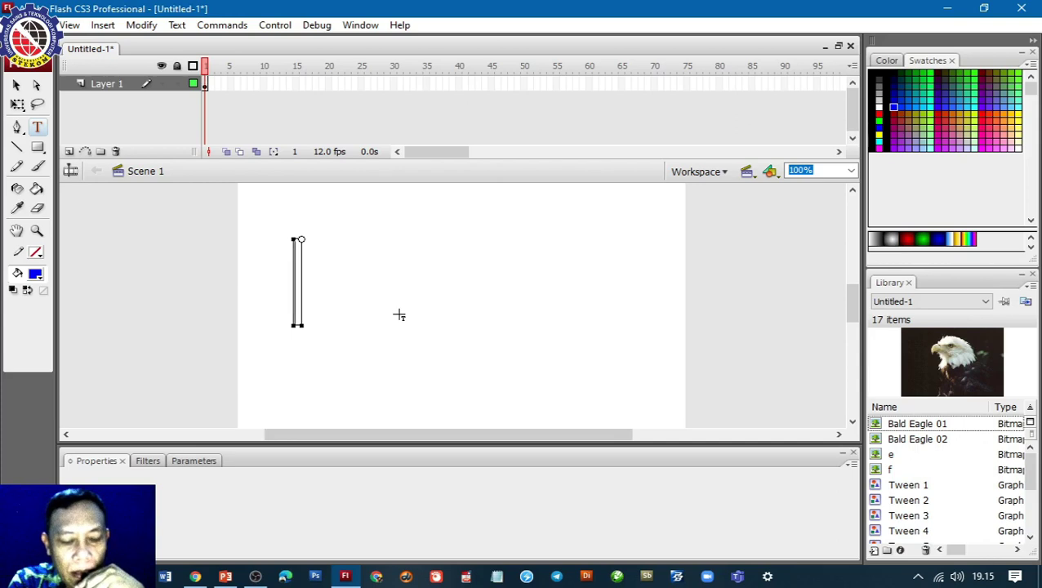
type("S")
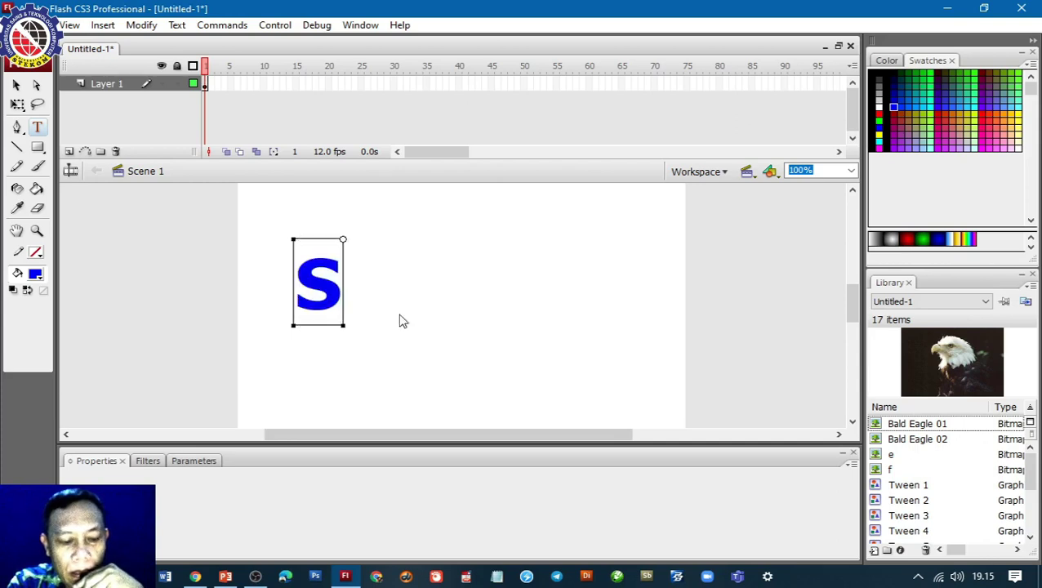
type("TEKOM")
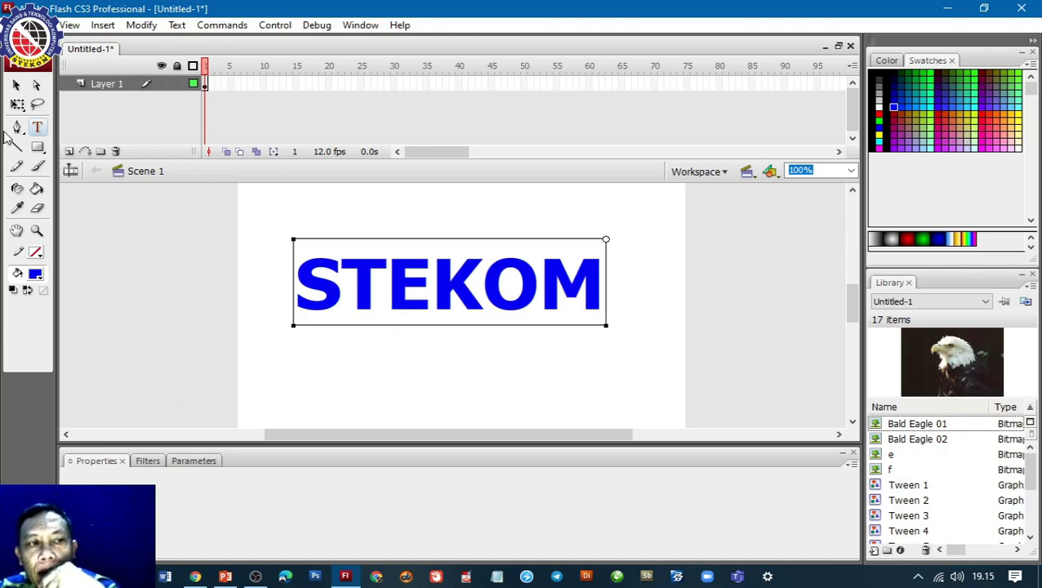
left_click(16, 85)
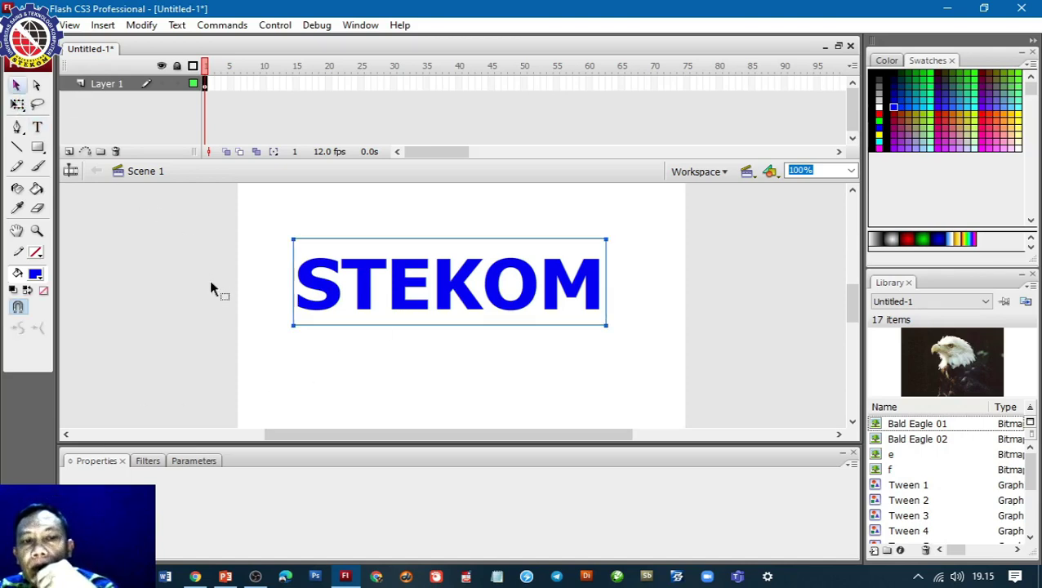
left_click(240, 292)
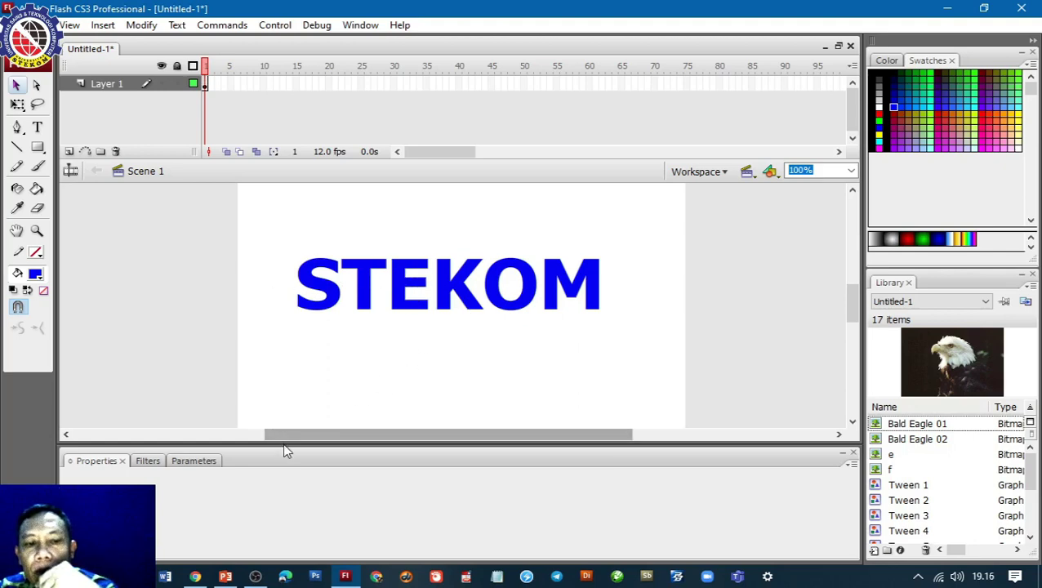
Step: Enlarge the visible stage area and move the STEKOM text slightly lower on the stage
left_click_drag(738, 444, 744, 518)
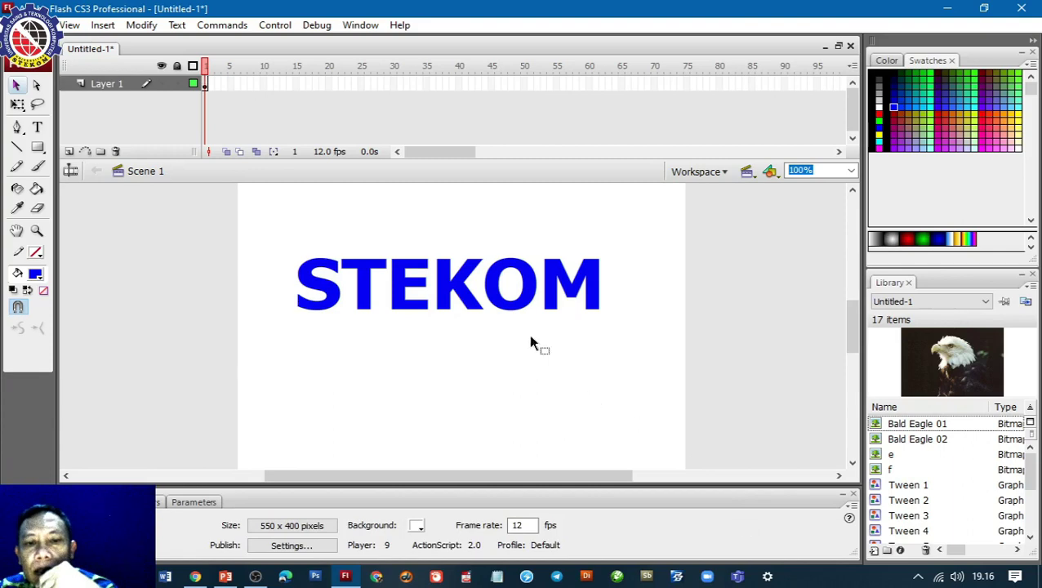
left_click(467, 312)
left_click_drag(466, 309, 472, 330)
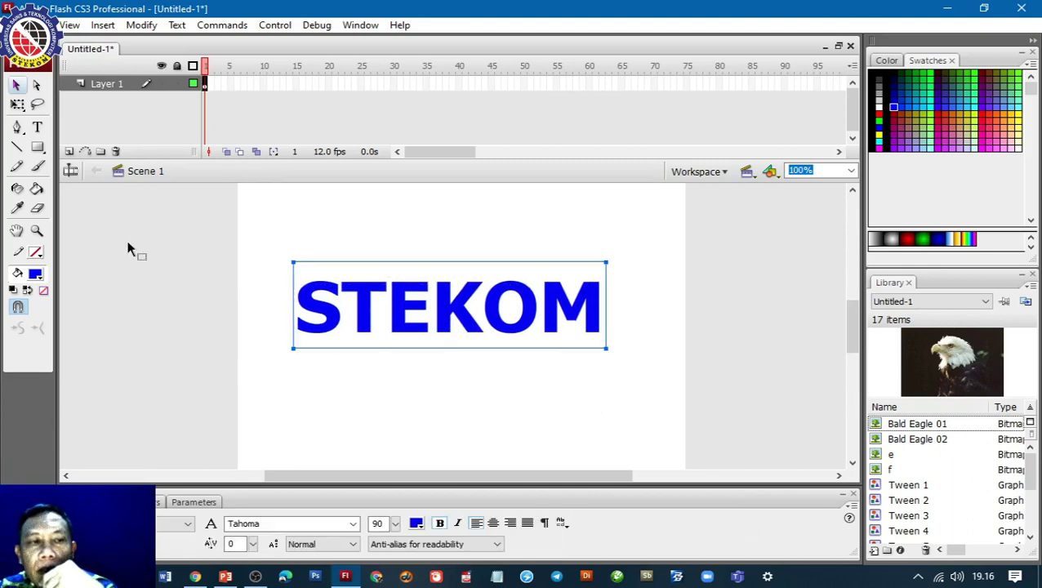
Step: Stretch the STEKOM text taller and slightly wider with Free Transform, and centre it horizontally on the stage
left_click(18, 105)
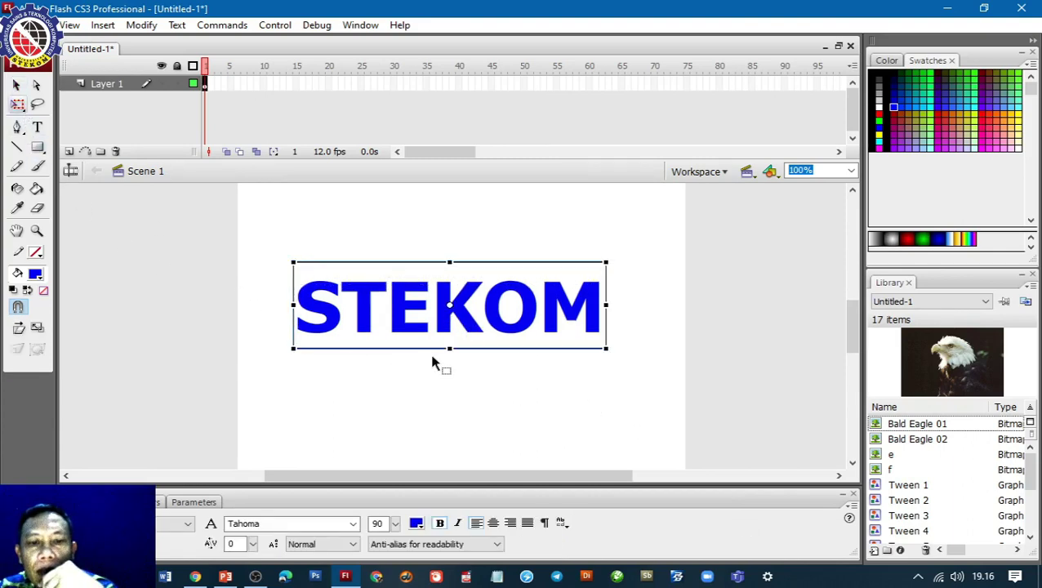
left_click_drag(451, 362, 451, 374)
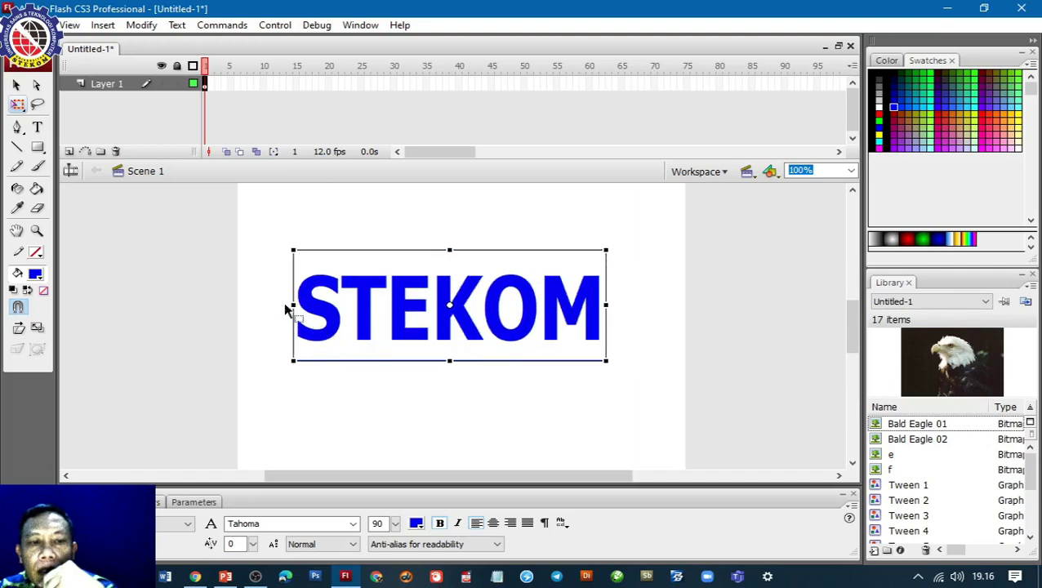
left_click(285, 309)
left_click(307, 313)
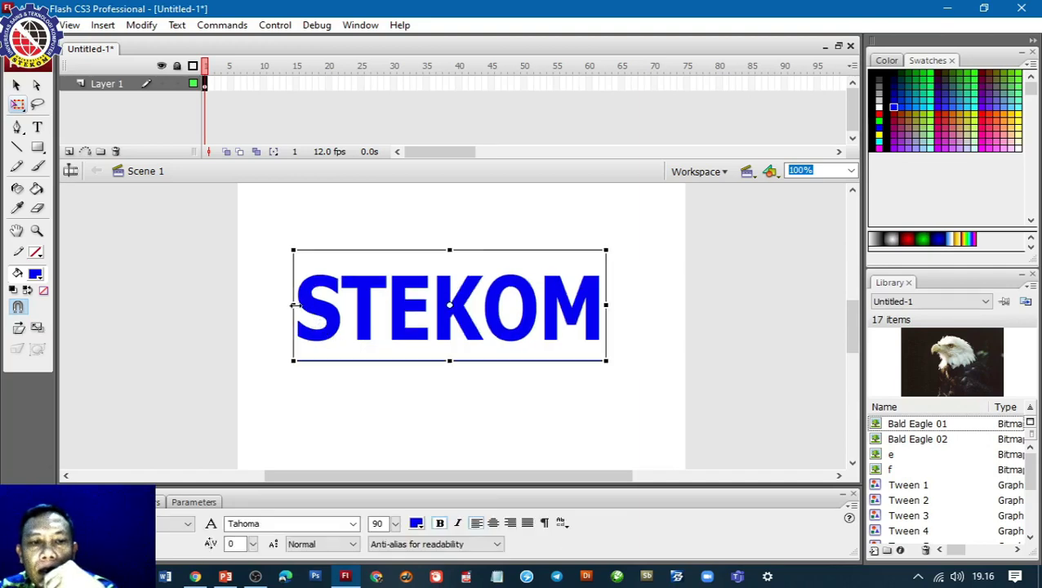
left_click_drag(292, 305, 287, 305)
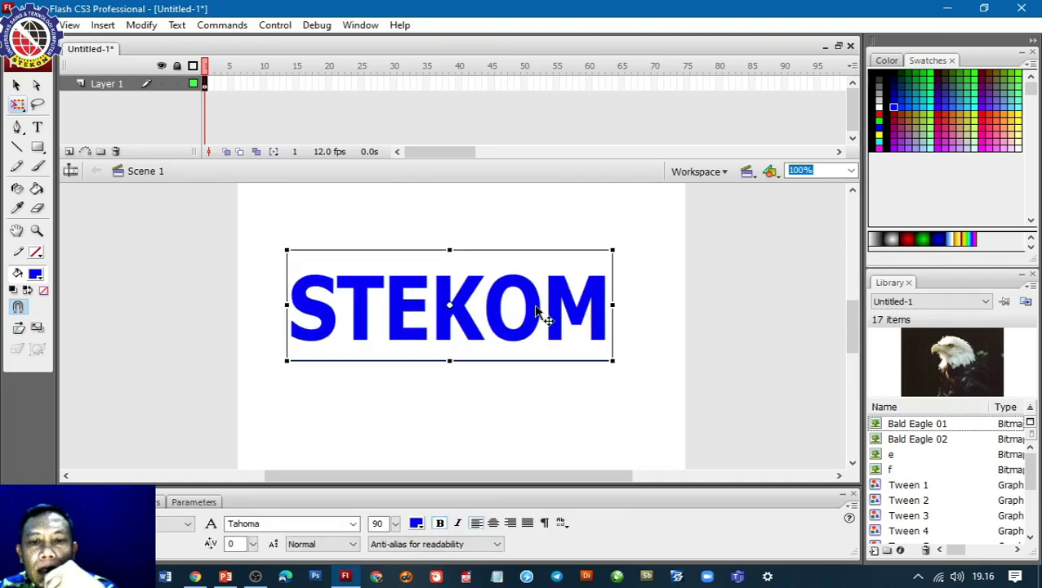
left_click_drag(540, 309, 543, 310)
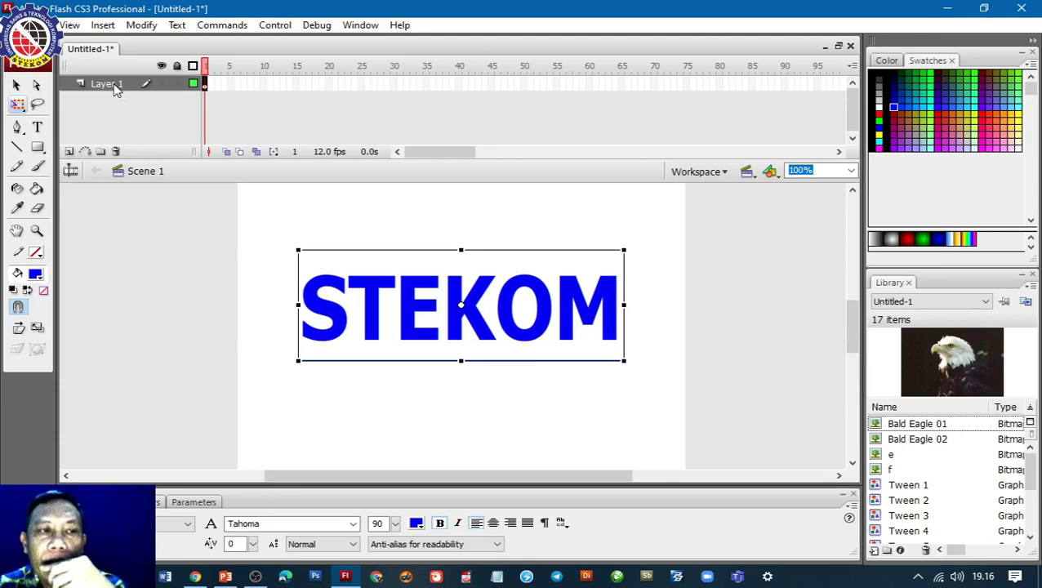
Step: Add a new layer above Layer 1 and draw a narrow, tall rectangle just left of the STEKOM text
left_click(70, 153)
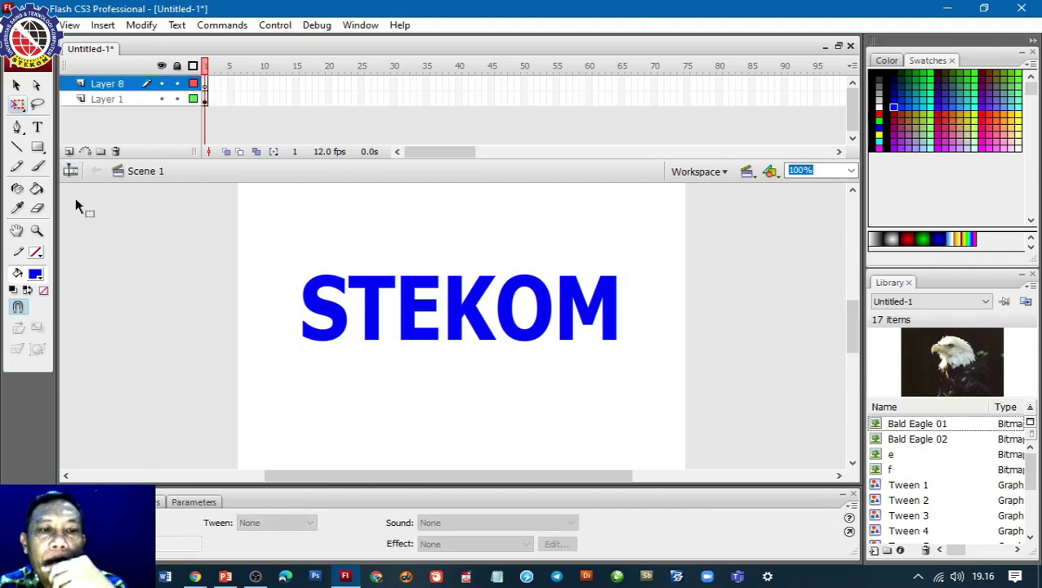
left_click(38, 150)
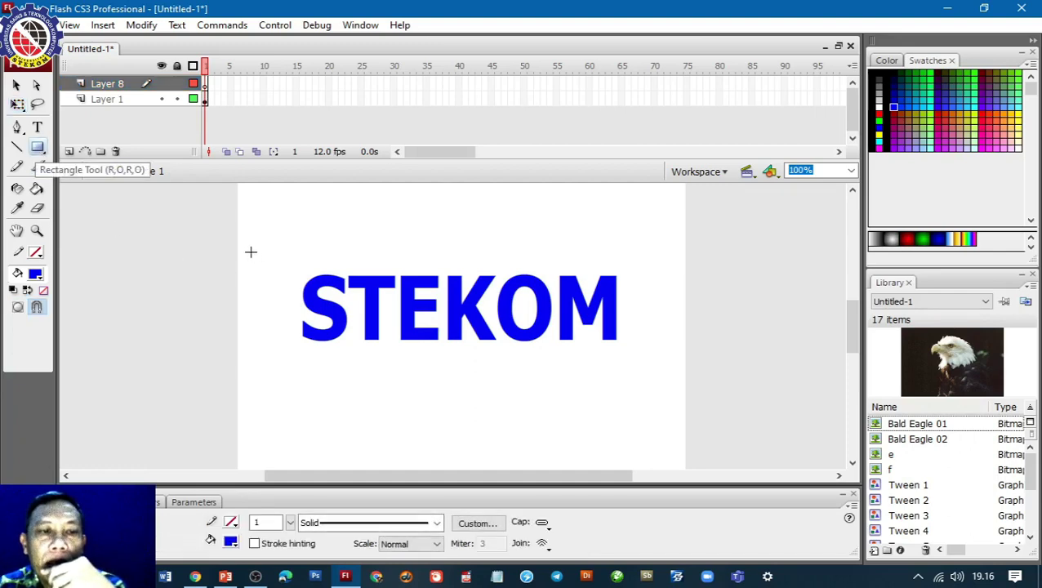
left_click_drag(254, 246, 274, 373)
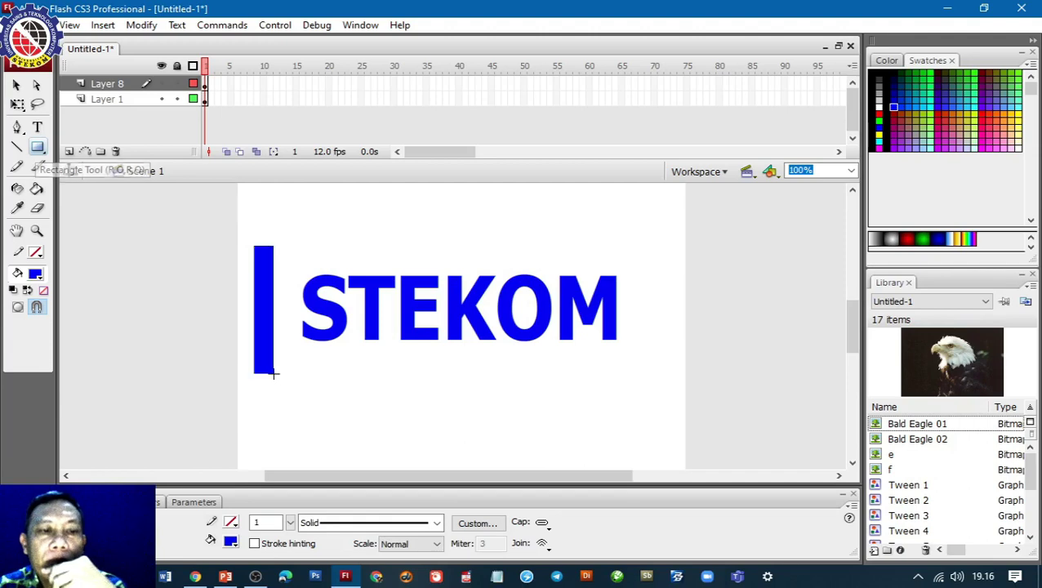
Step: Change the fill of the narrow rectangle beside the STEKOM text to red
left_click(20, 88)
left_click(261, 268)
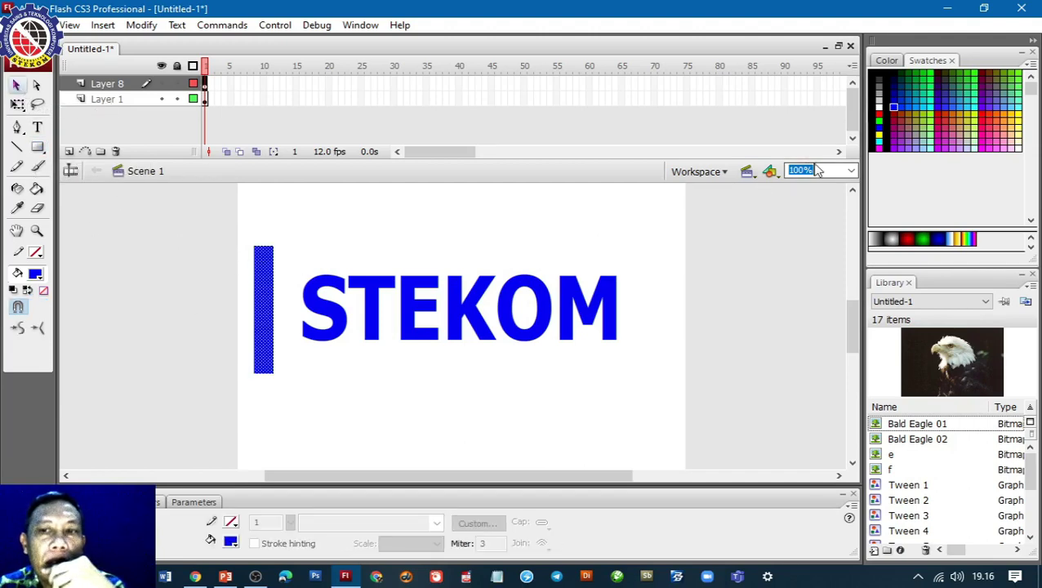
left_click(880, 120)
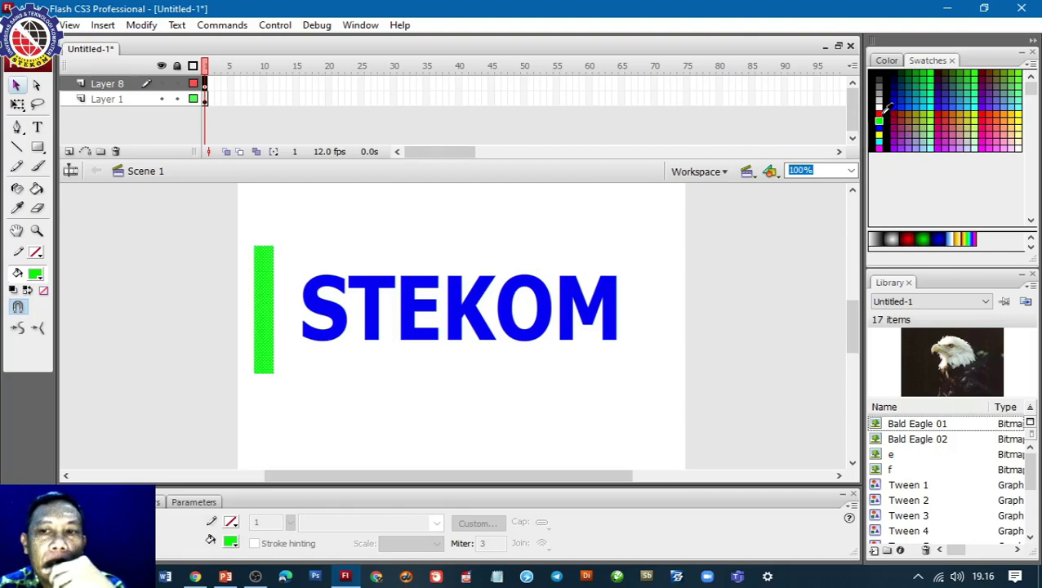
left_click(880, 114)
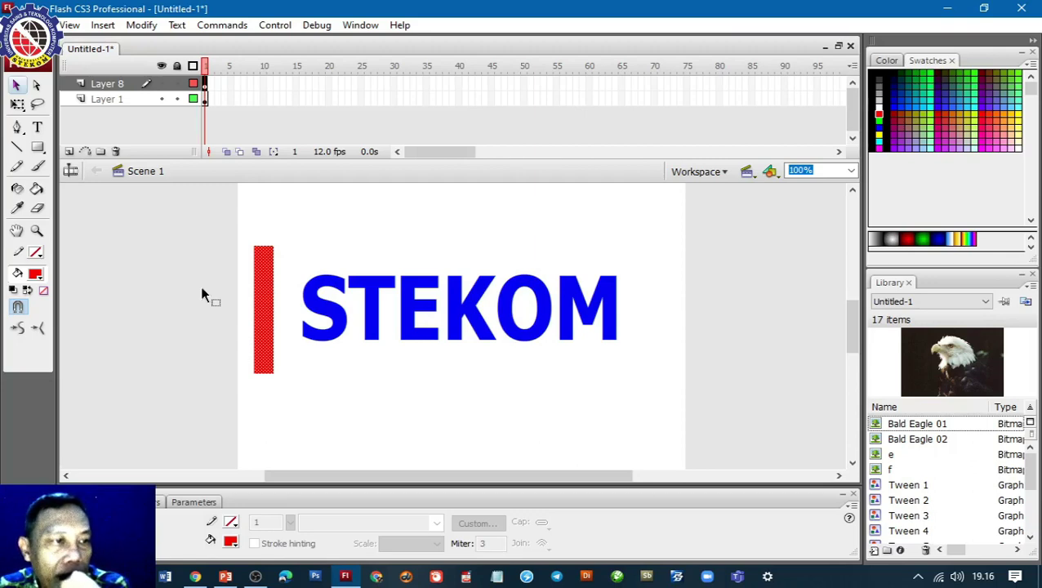
Step: Skew the red rectangle so its upper end leans right, and move it slightly left to clear the letter S
left_click(17, 103)
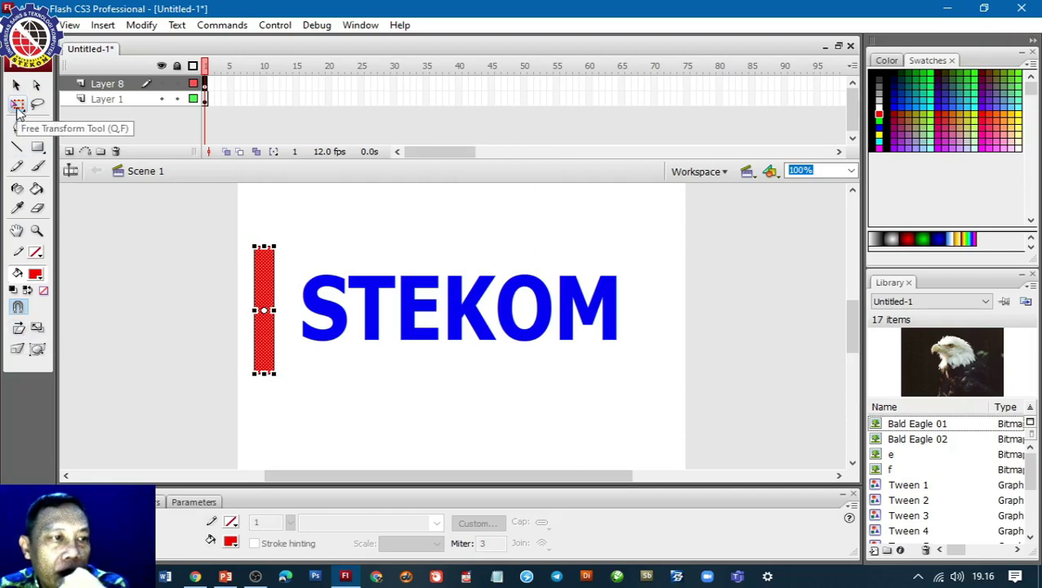
left_click(17, 330)
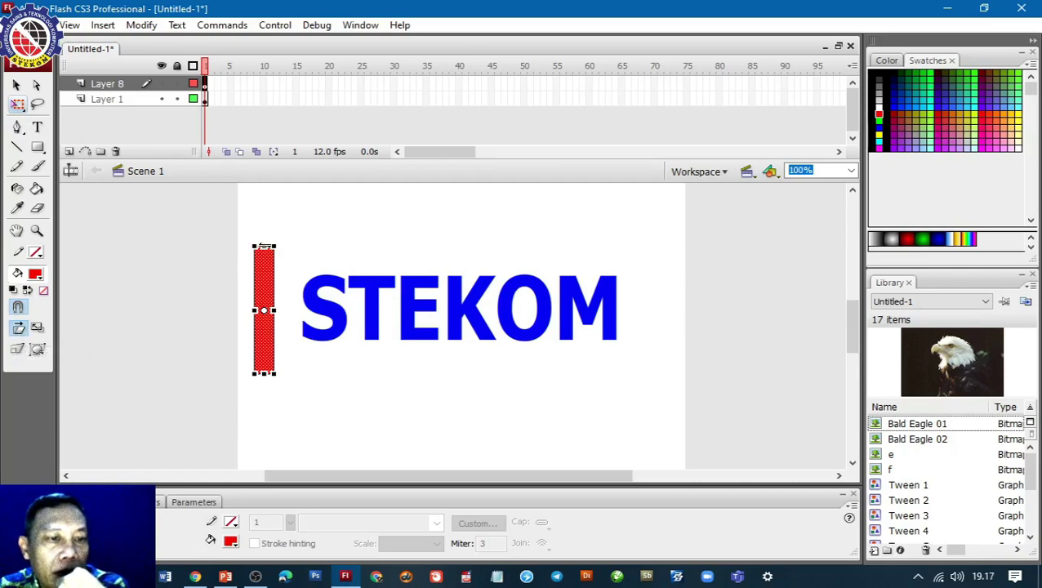
left_click_drag(264, 246, 295, 246)
left_click(16, 84)
left_click(208, 280)
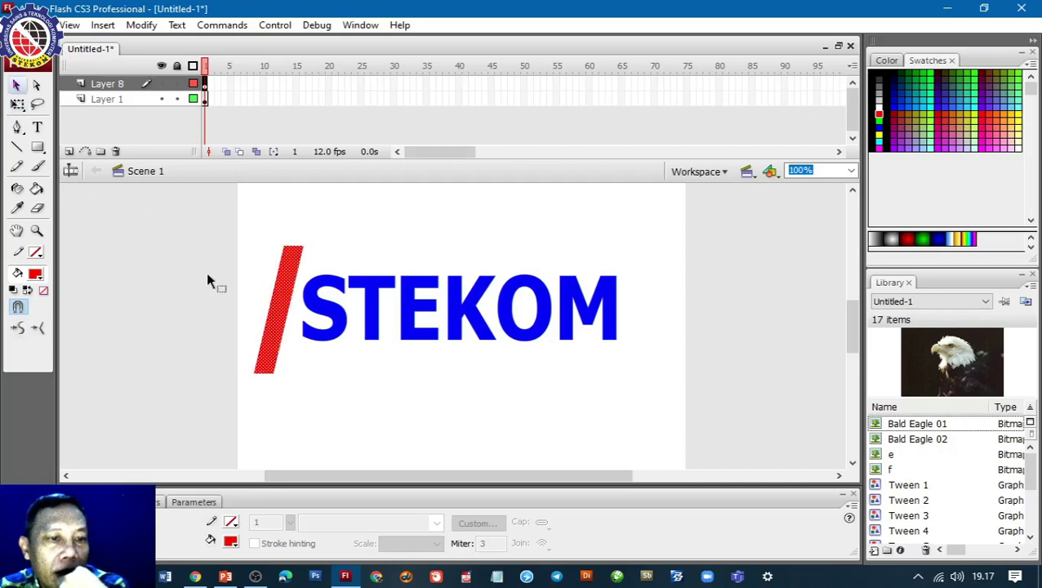
left_click_drag(282, 293, 267, 287)
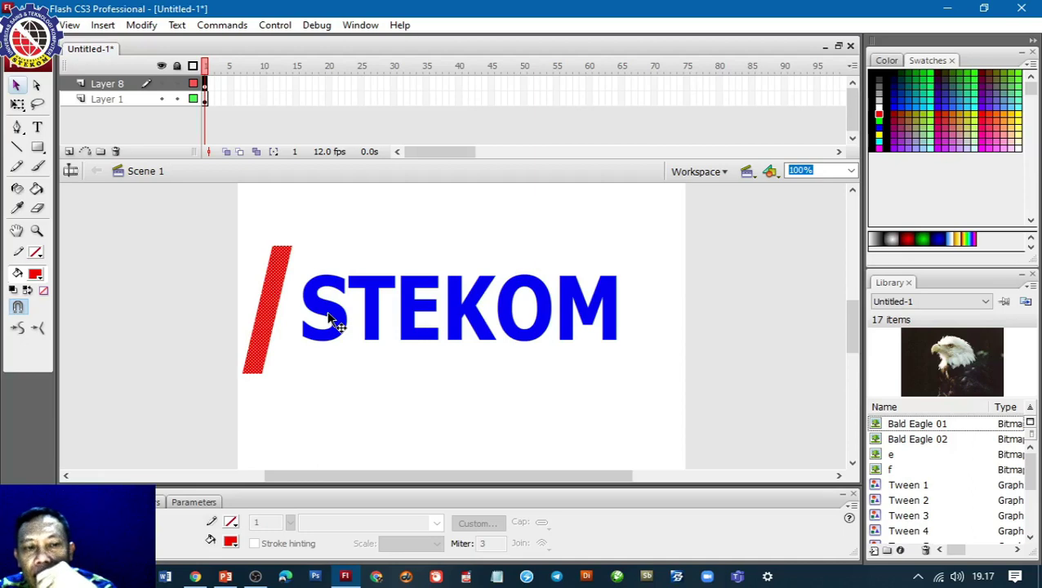
Step: Insert a frame at frame 60 of Layer 1 to extend the STEKOM text
left_click(206, 101)
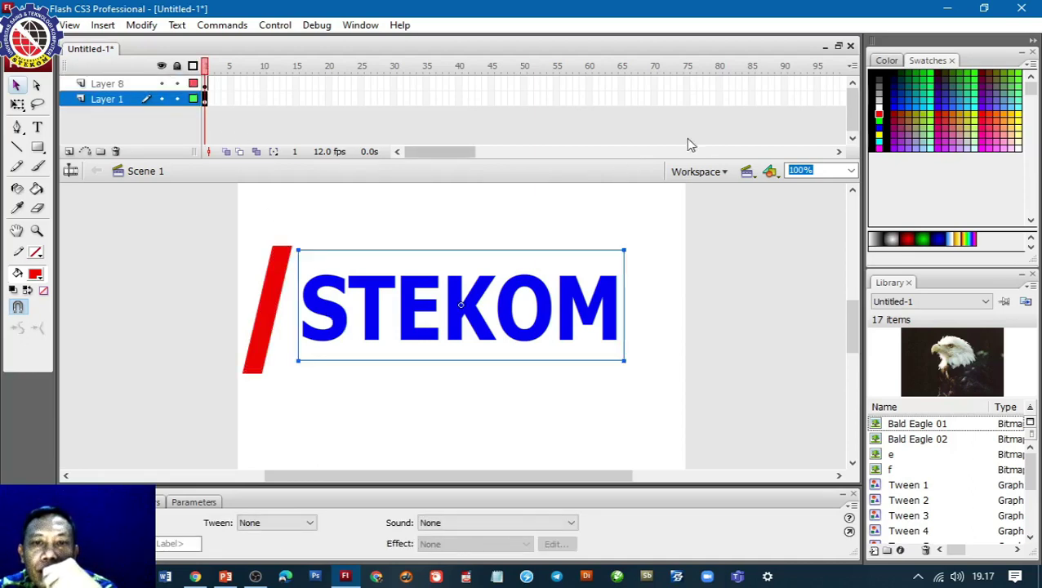
right_click(589, 99)
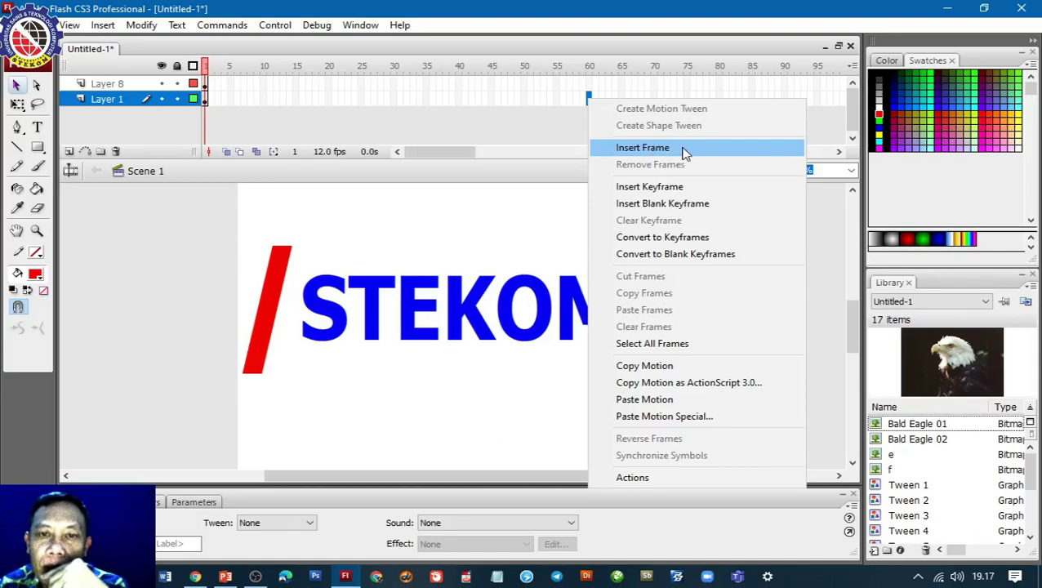
right_click(589, 95)
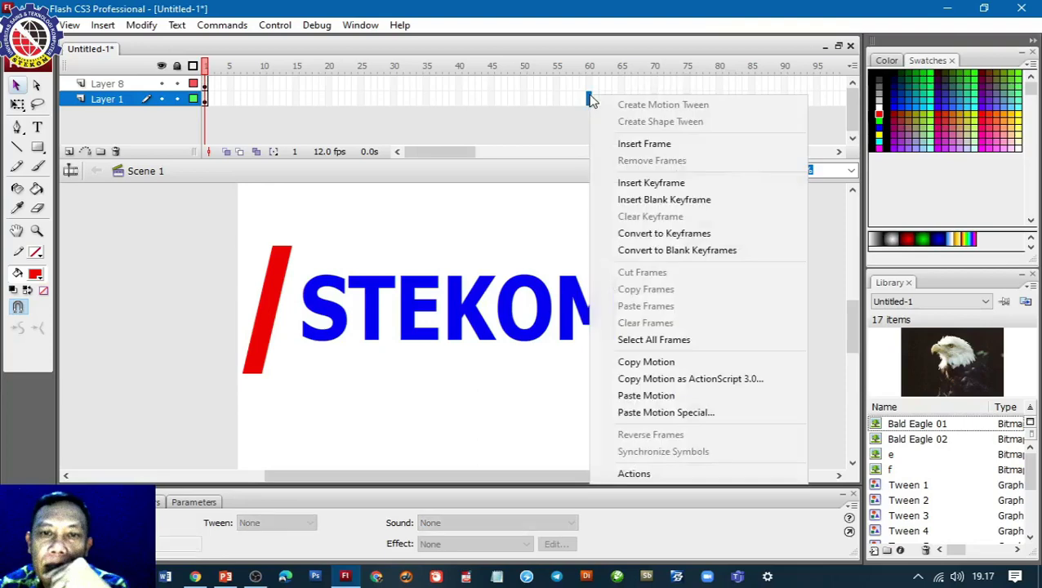
left_click(737, 152)
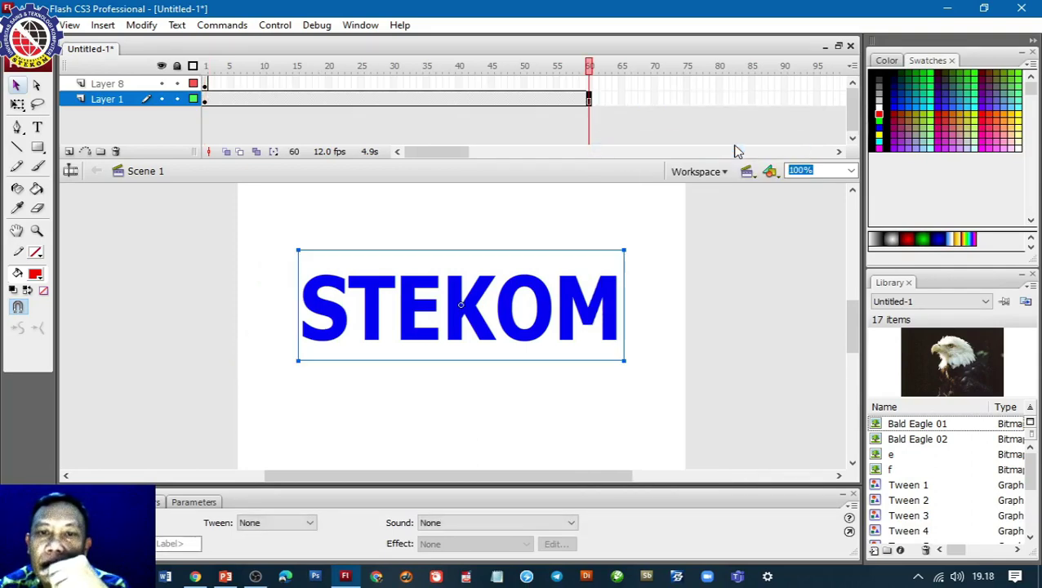
Step: Insert a keyframe at frame 60 of Layer 8 and move the red bar there to just right of the letter M
left_click(590, 86)
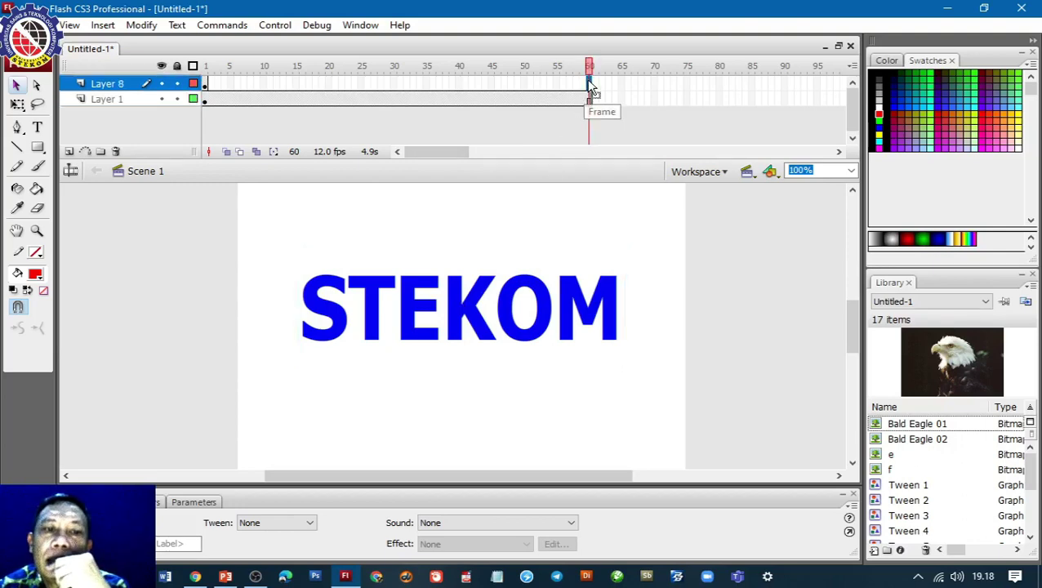
left_click(205, 85)
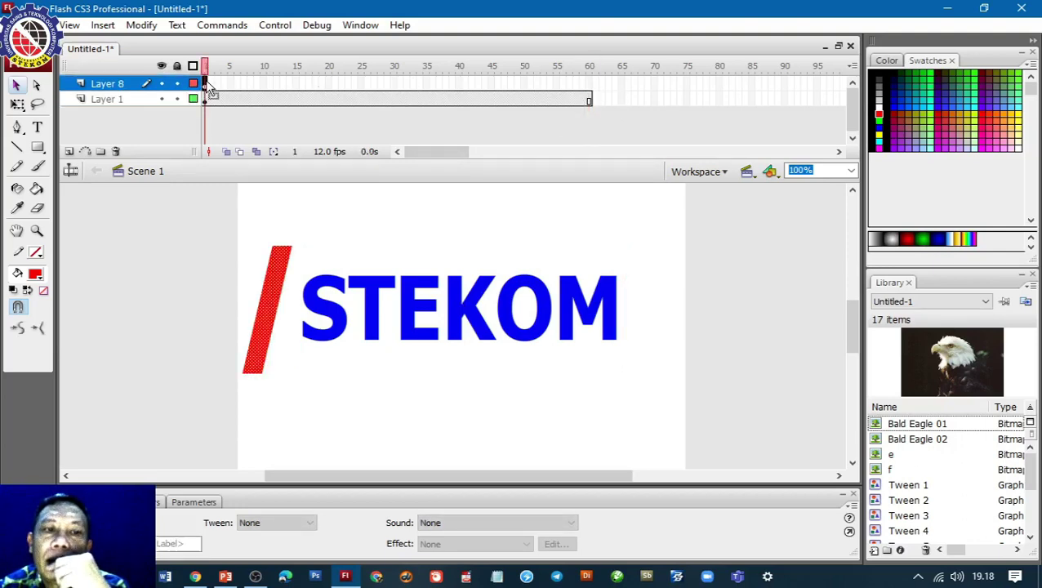
right_click(589, 87)
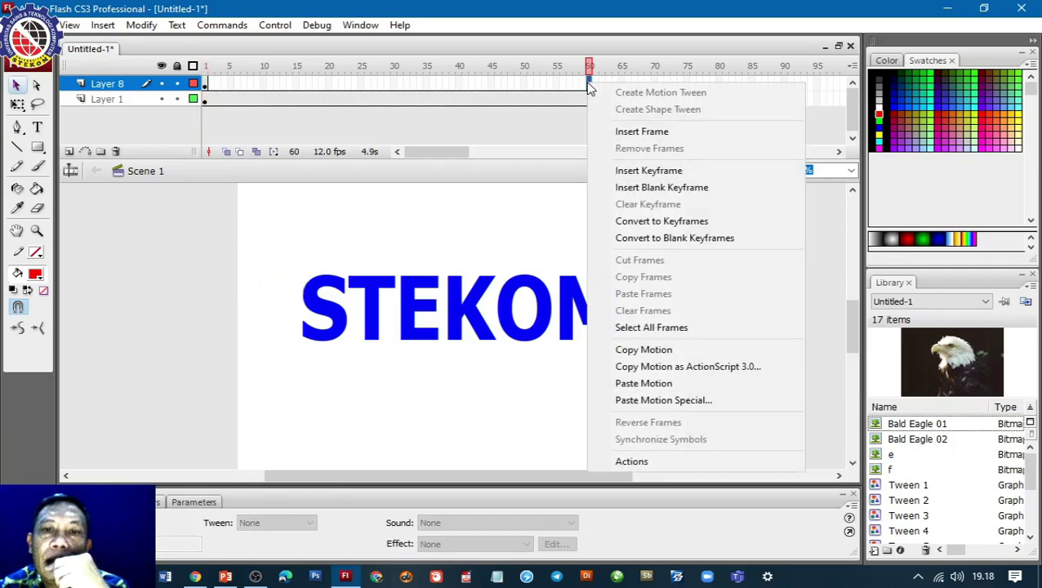
left_click(646, 175)
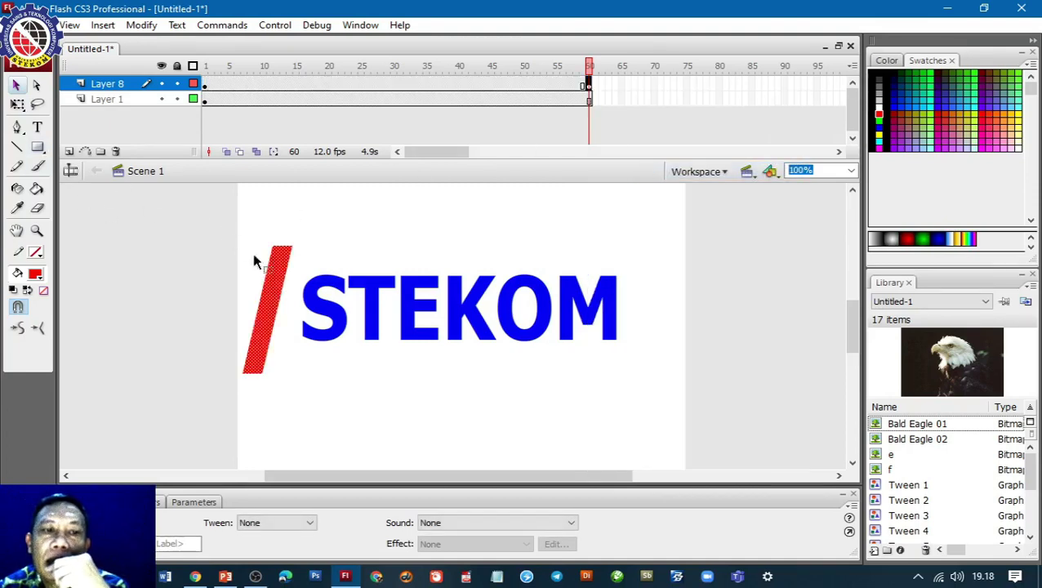
left_click_drag(284, 288, 668, 306)
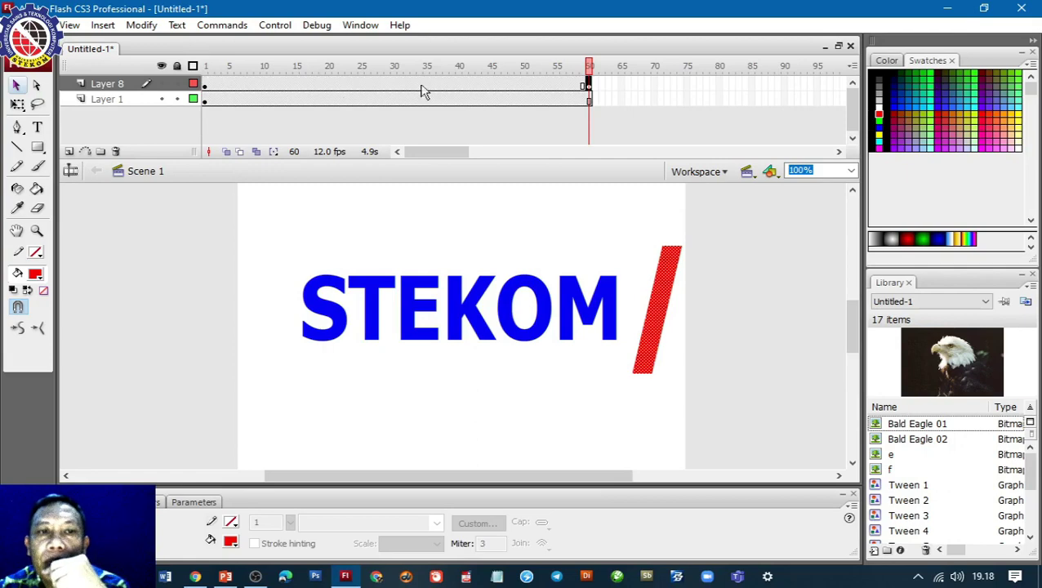
Step: Create a motion tween between the two keyframes on Layer 8 and scrub the playhead back to preview the bar's movement
right_click(373, 86)
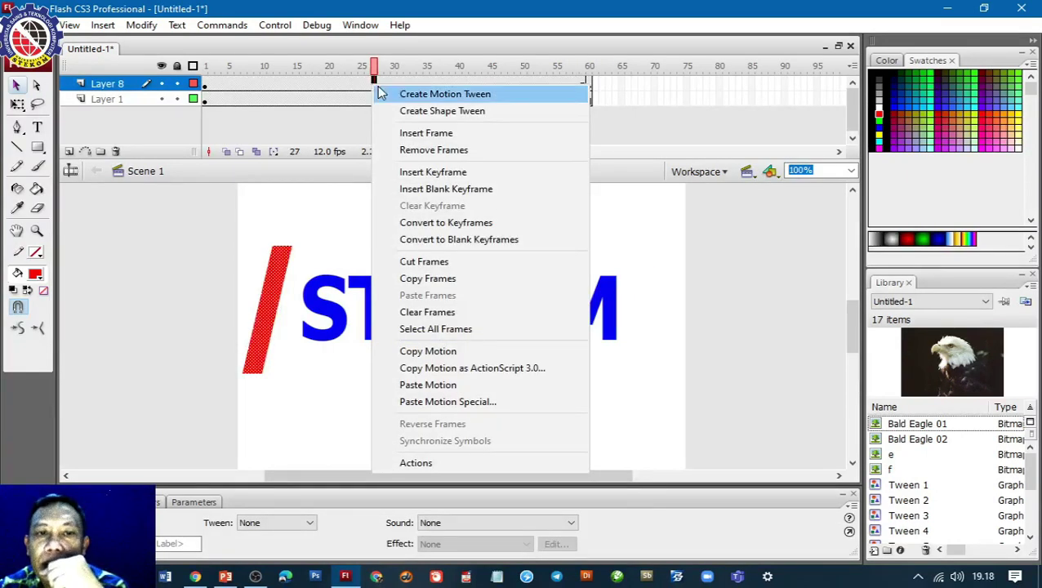
left_click(445, 95)
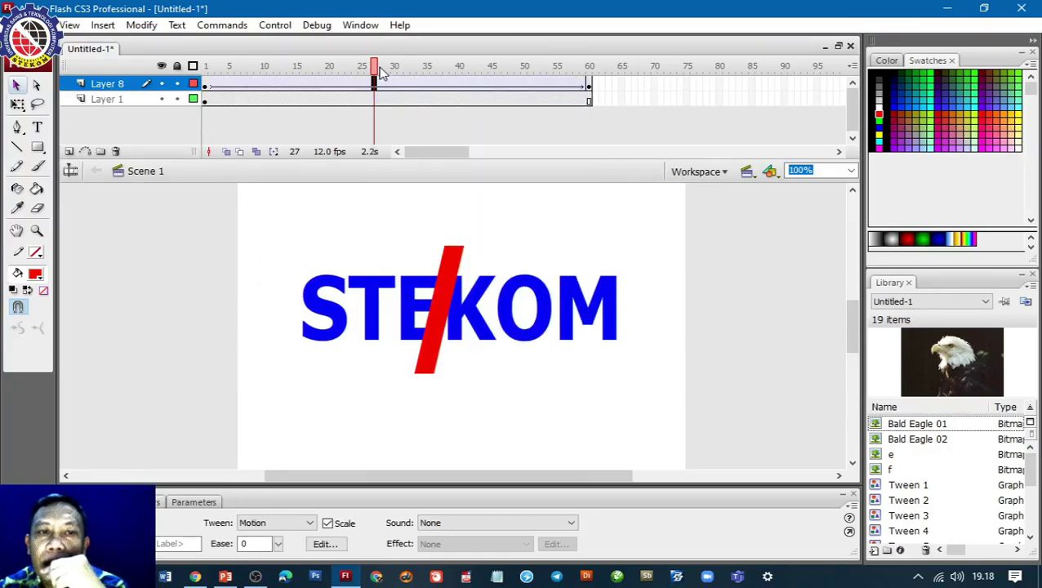
left_click_drag(373, 65, 230, 104)
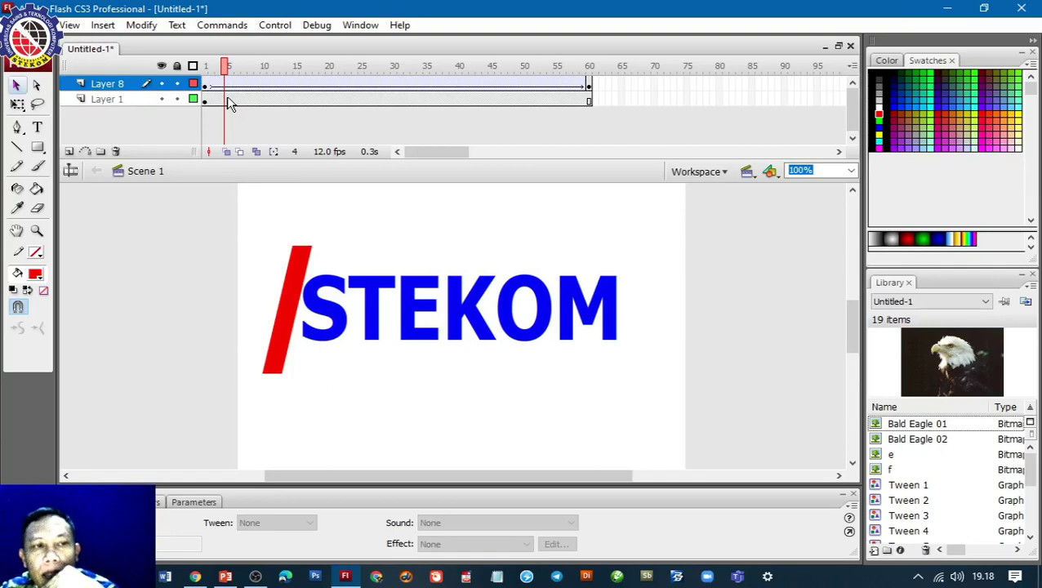
Step: Turn Layer 8 into a mask for Layer 1 and play the animation from frame 1
right_click(111, 89)
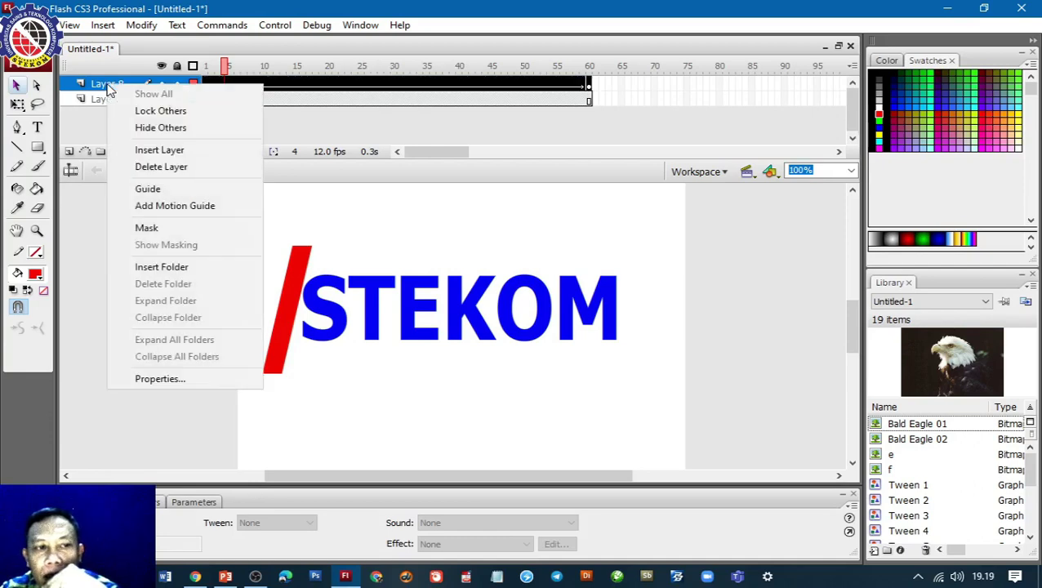
left_click(227, 233)
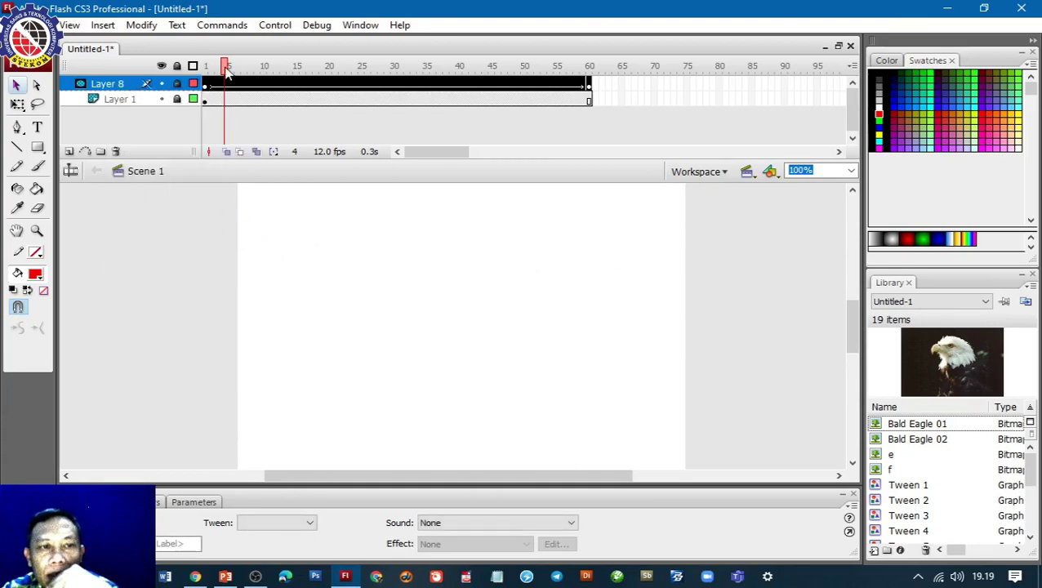
left_click_drag(227, 71, 209, 91)
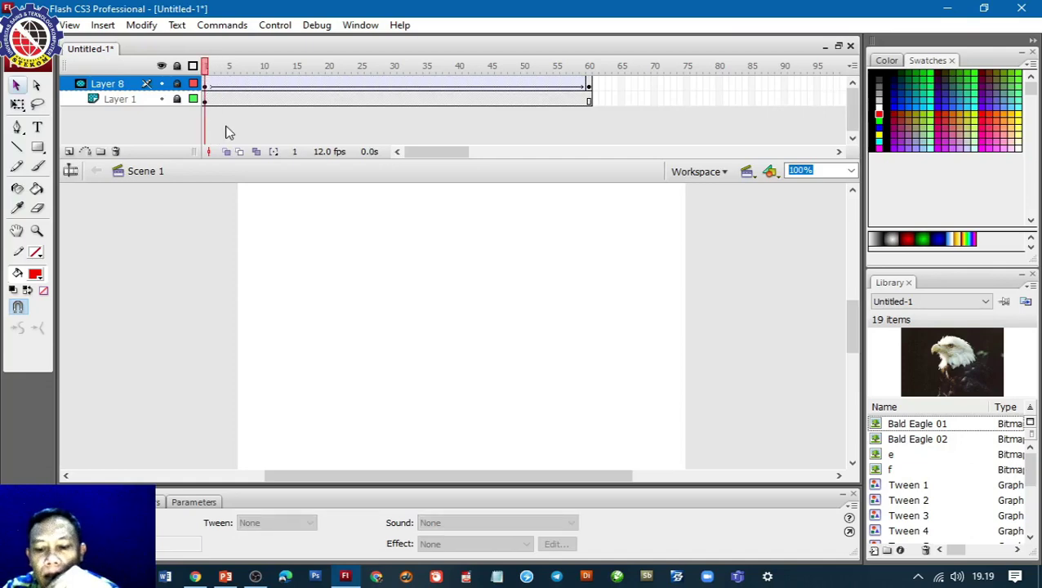
key("Return")
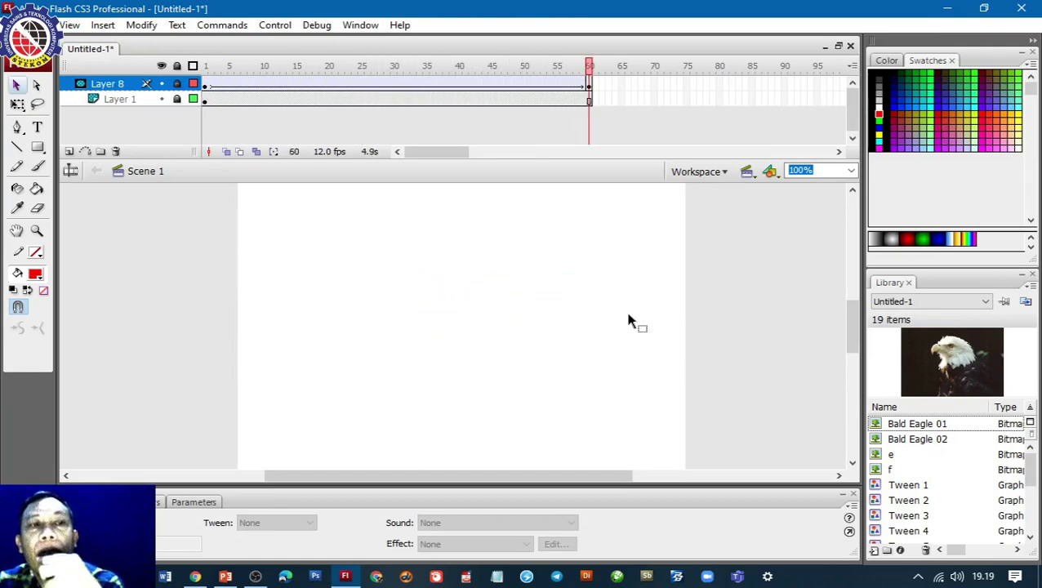
Step: Turn off the mask on Layer 8 and scrub the playhead to check the bar passing over the final letters
right_click(115, 85)
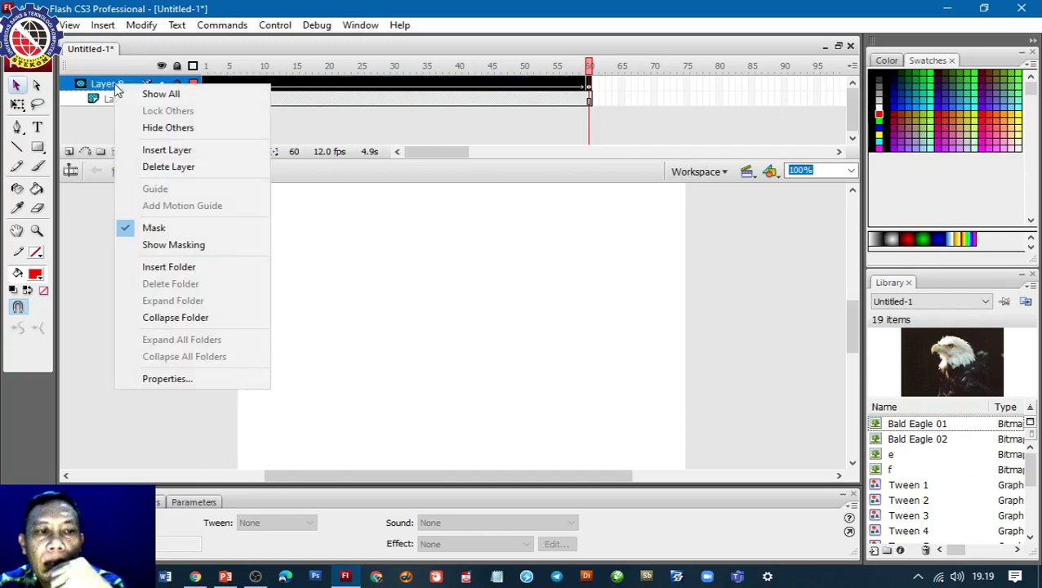
left_click(134, 229)
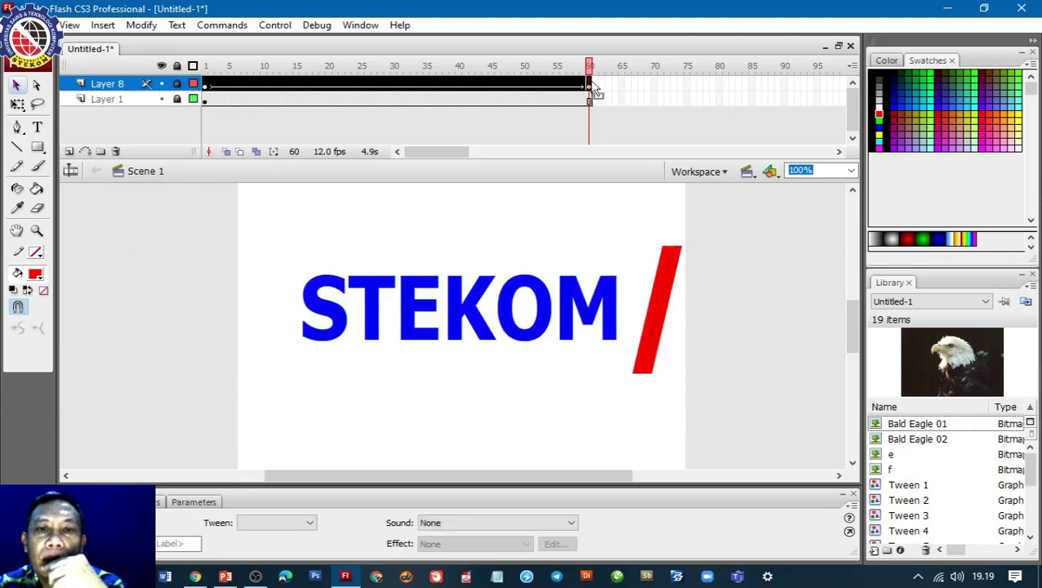
left_click_drag(523, 73, 558, 109)
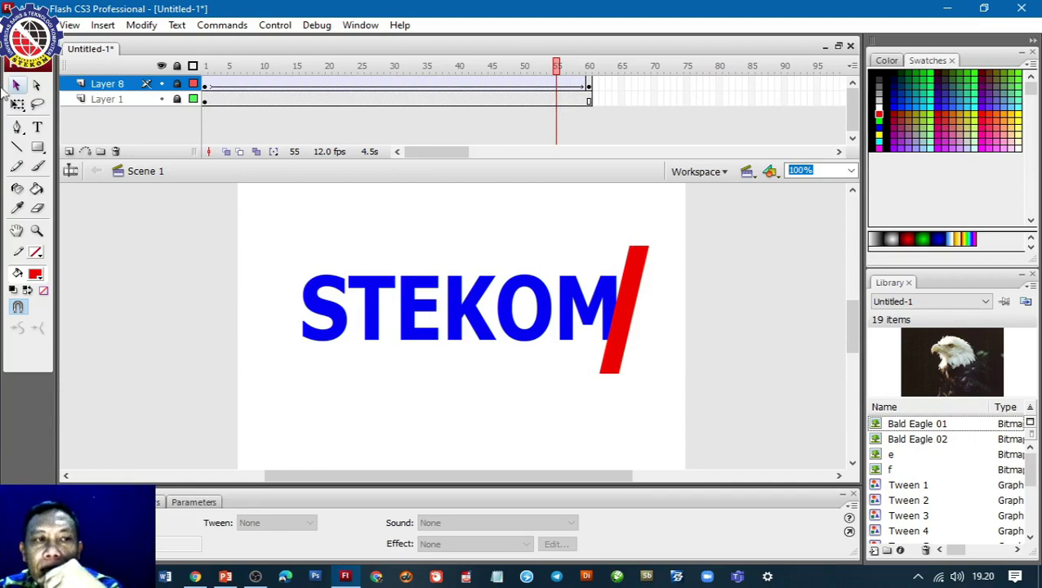
Step: Create a new Flash File (ActionScript 2.0) document and draw a wide, thin red rectangle across the upper part of the stage
left_click(41, 25)
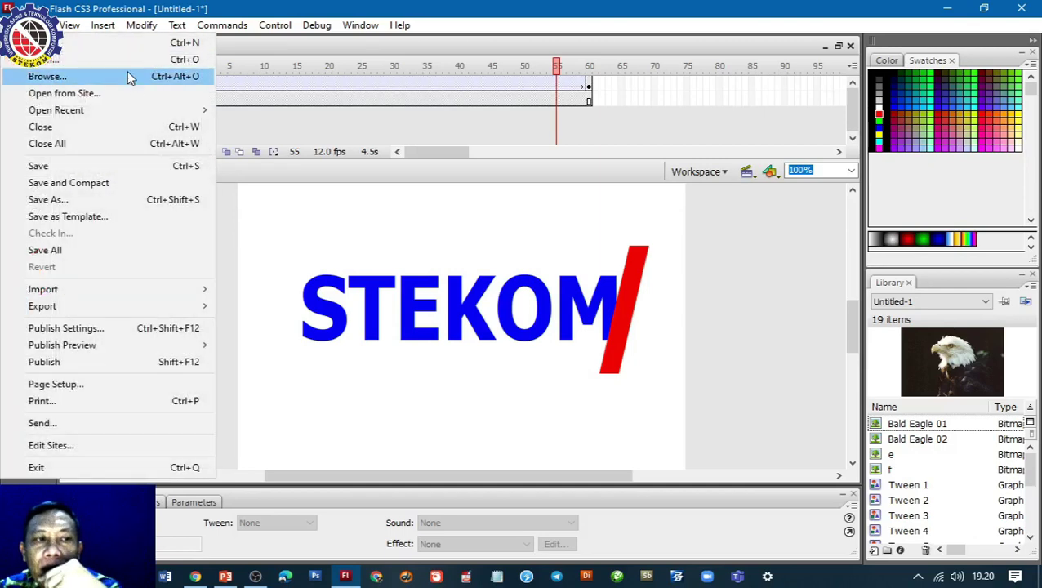
left_click(92, 44)
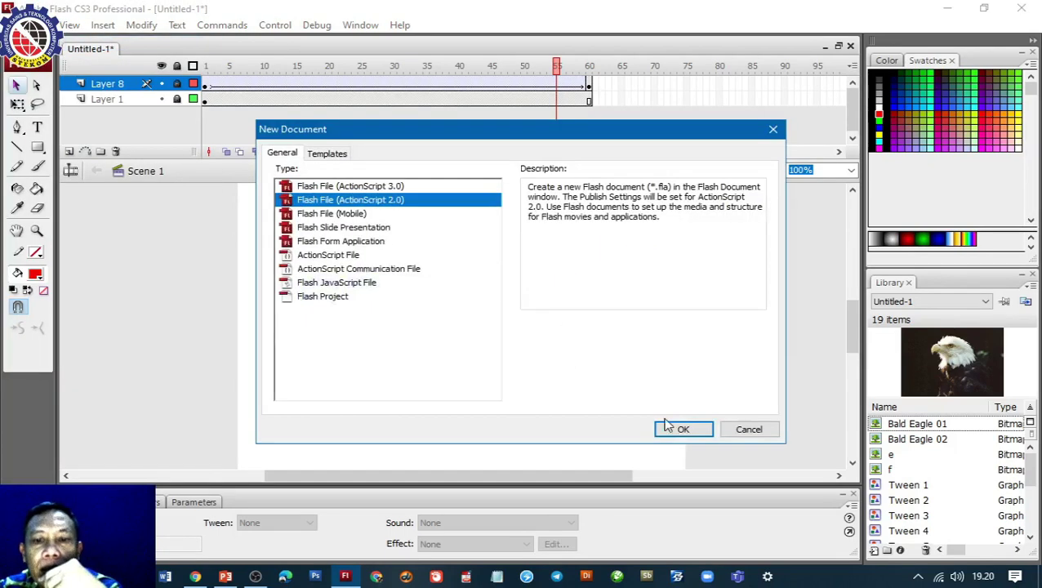
left_click(675, 428)
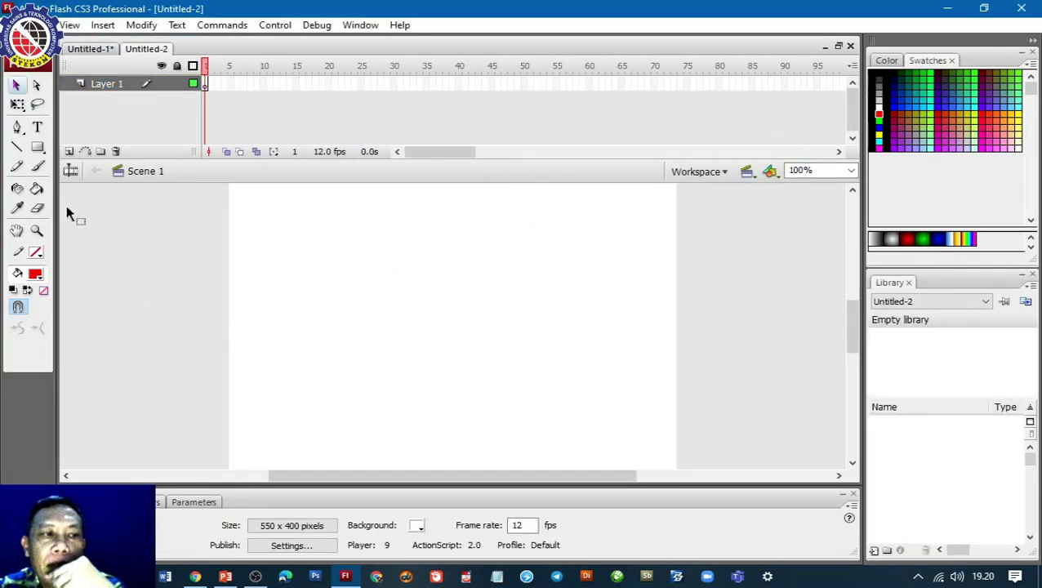
left_click(38, 148)
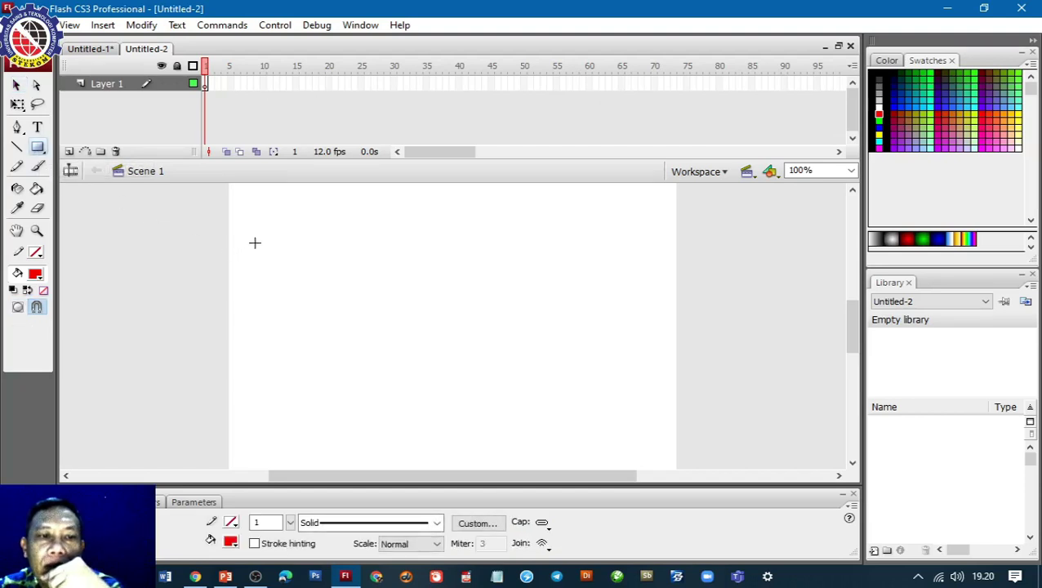
left_click_drag(255, 243, 653, 273)
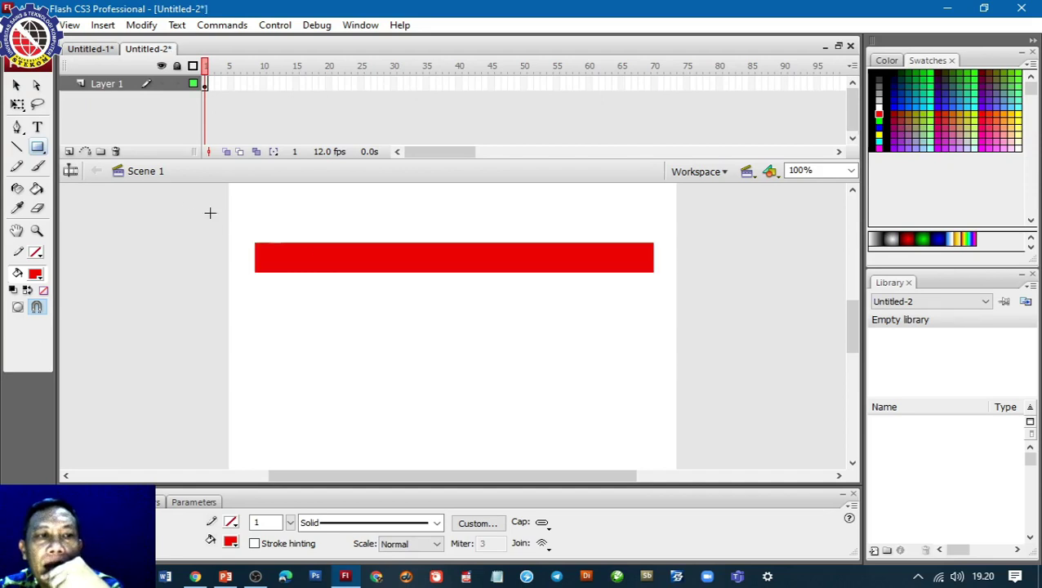
Step: Add a layer above Layer 1 and fill a wide Tahoma 20 text box with seven lines of filler text beginning "GHFHGF FH FGHFGH"
left_click(69, 151)
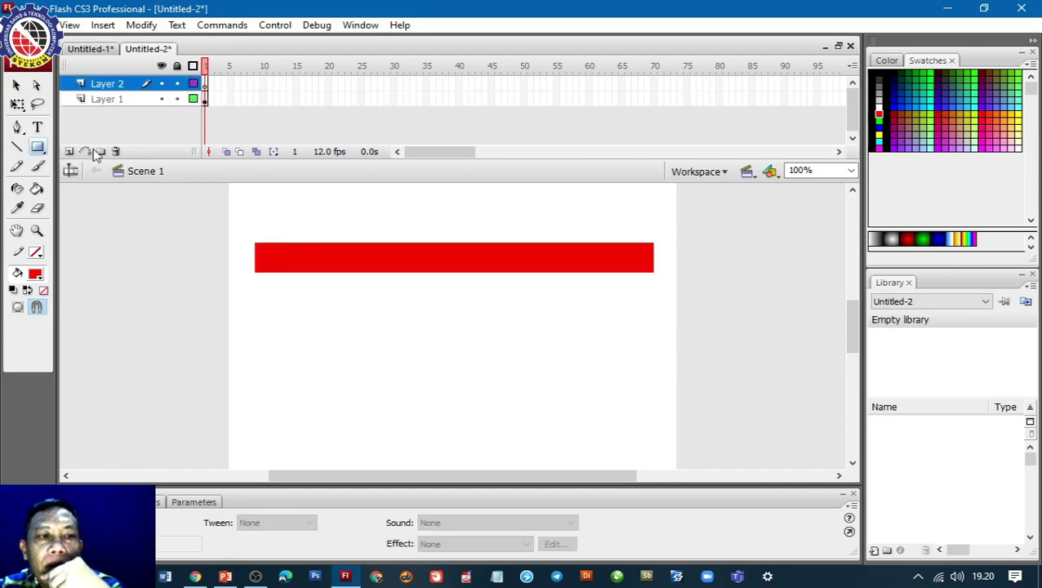
left_click(37, 127)
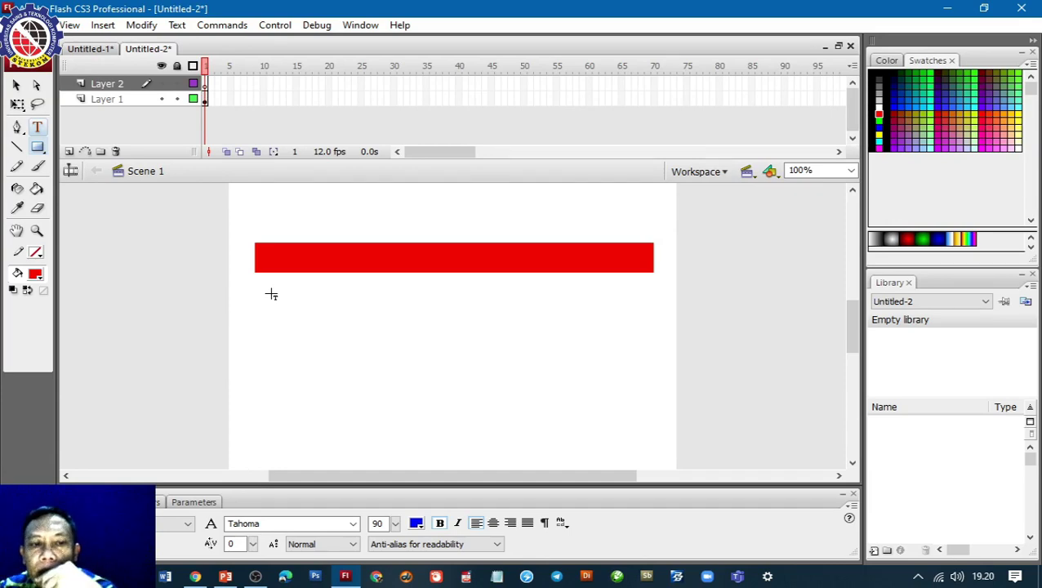
left_click_drag(272, 294, 633, 315)
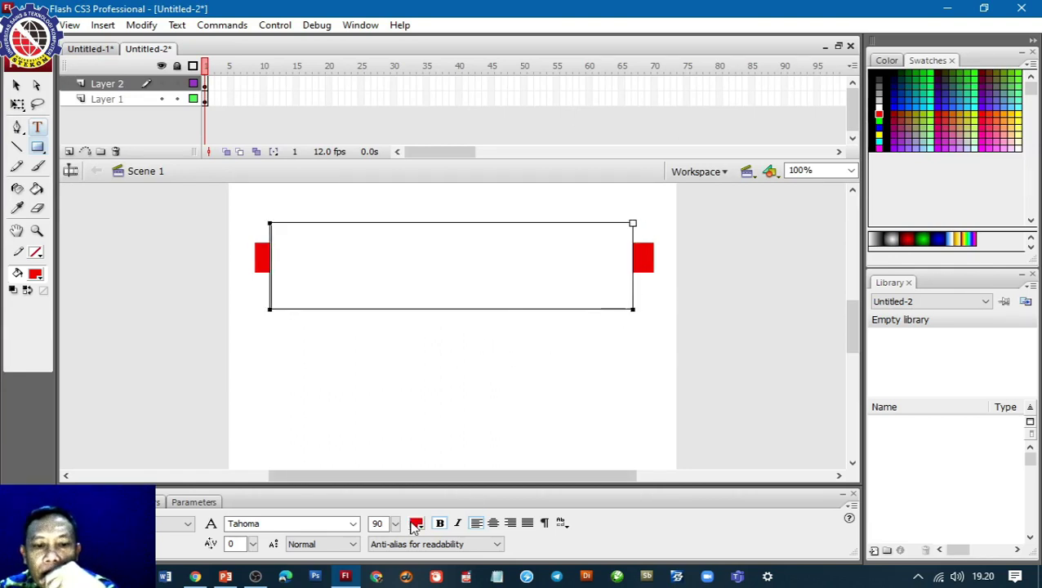
mouse_move(396, 524)
left_mouse_down()
mouse_move(400, 474)
mouse_move(400, 540)
left_mouse_up()
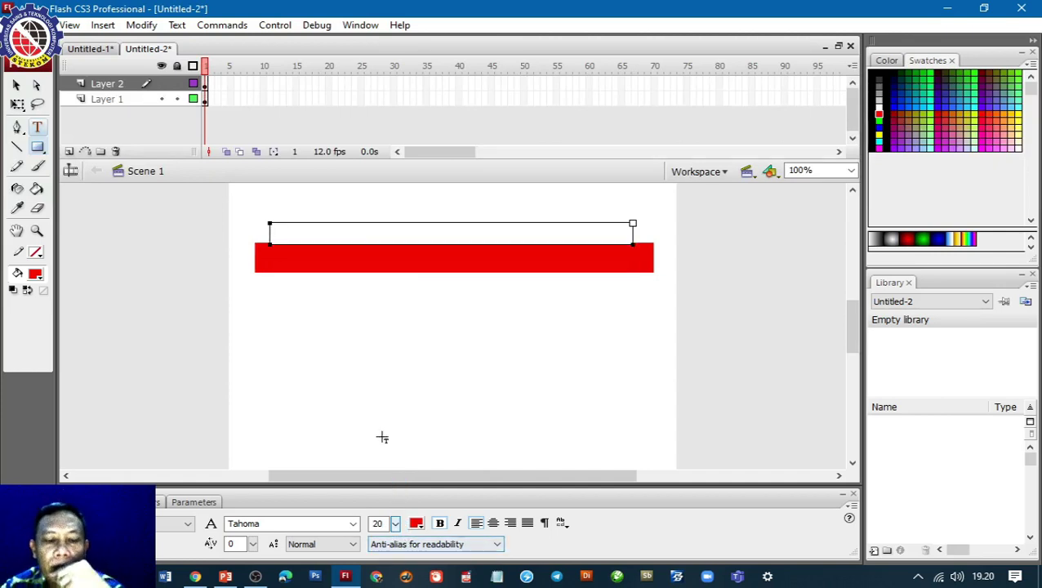
type("GHFHGF FH FGHFGH")
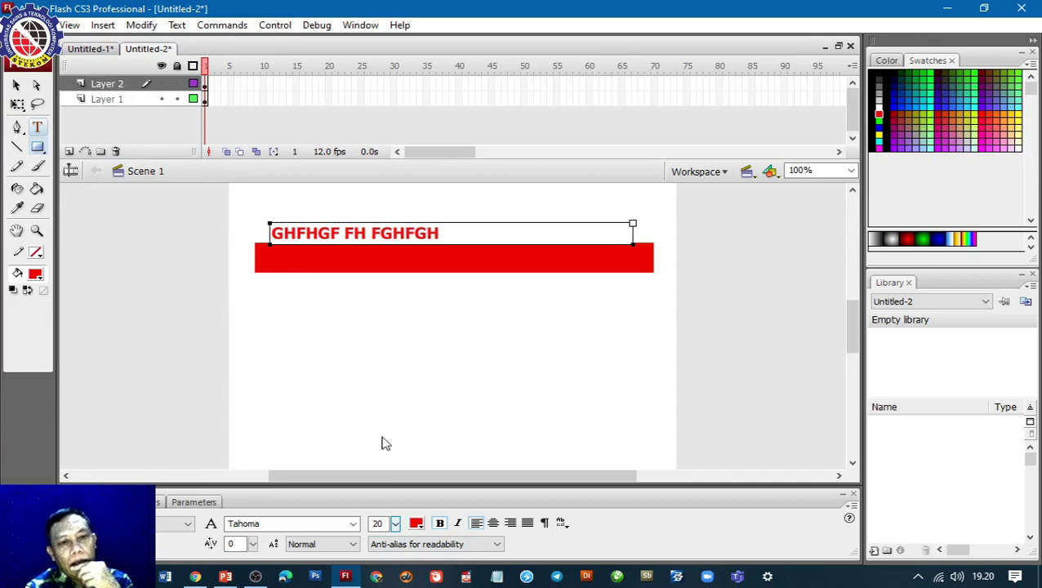
type("FHGF HFHGFGHFHGF GH FGHFHFHGFGHF")
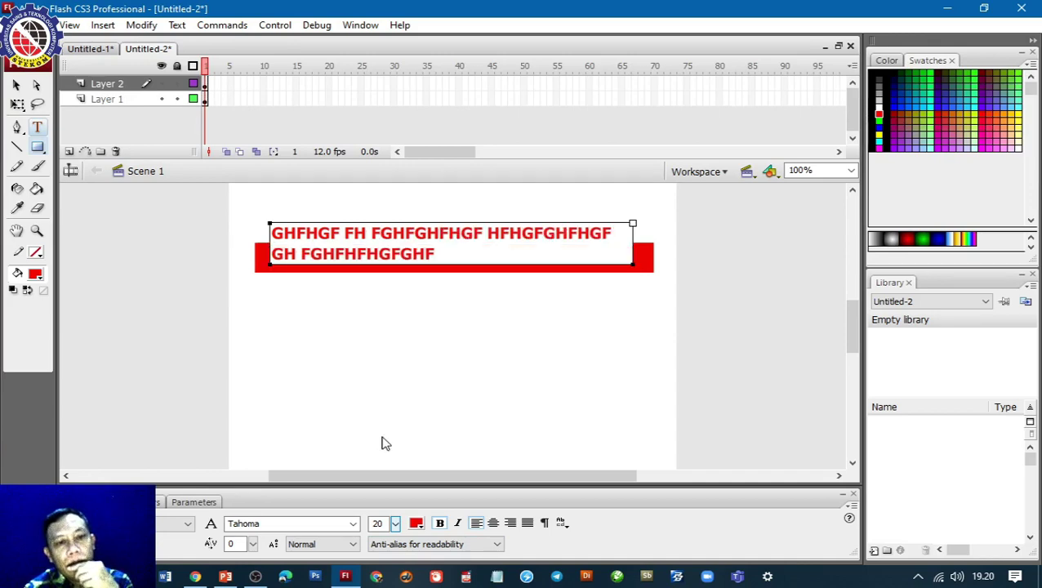
type(" GHFHGFGHFGHFHGFGHFHFHFHFHF")
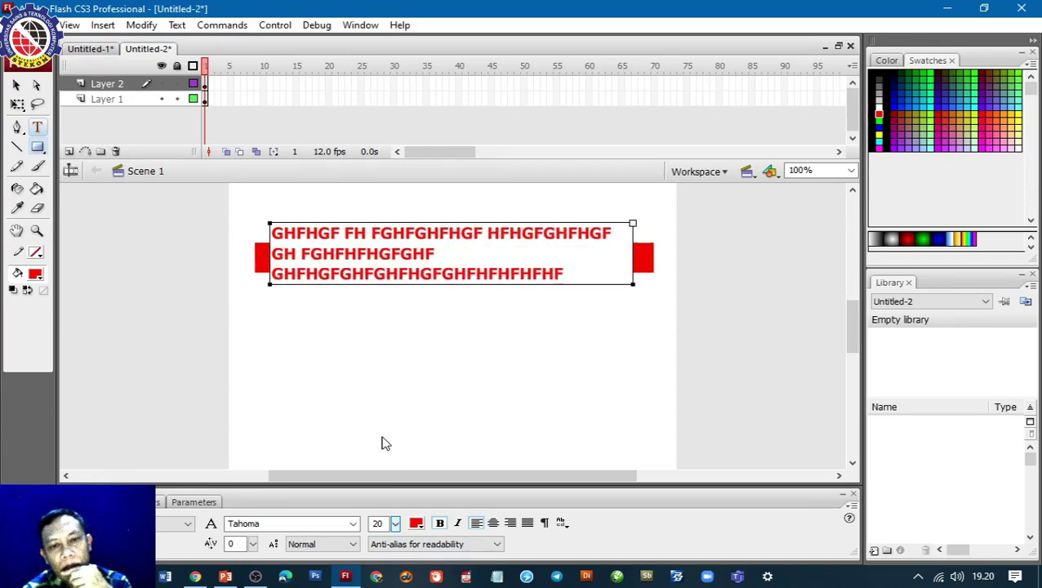
type("HFHGF GHF HGF GF F GHFGH F GHF")
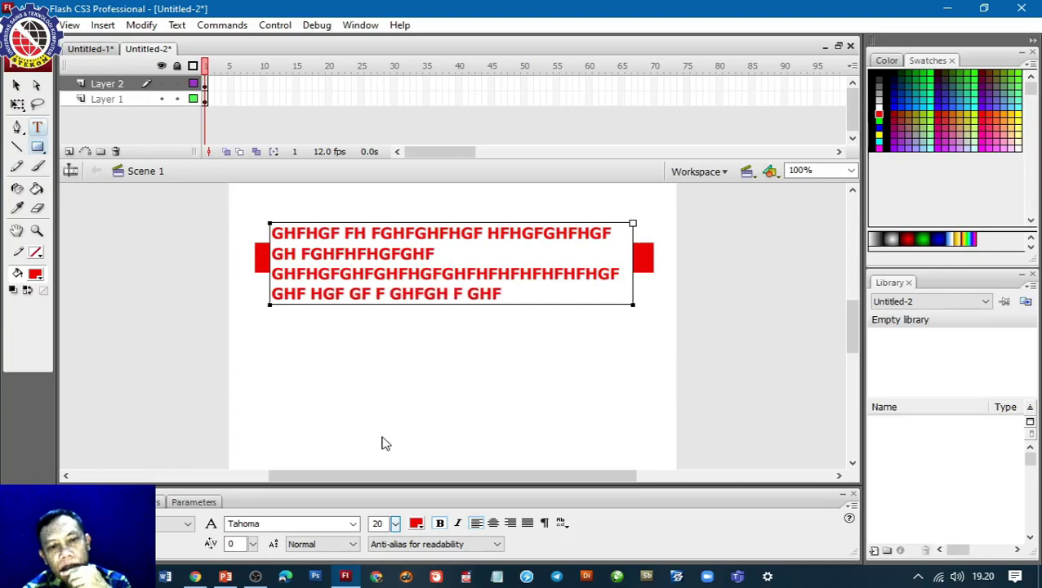
type(" GH F F GHFGH FGH FGHFGHFHFGHF")
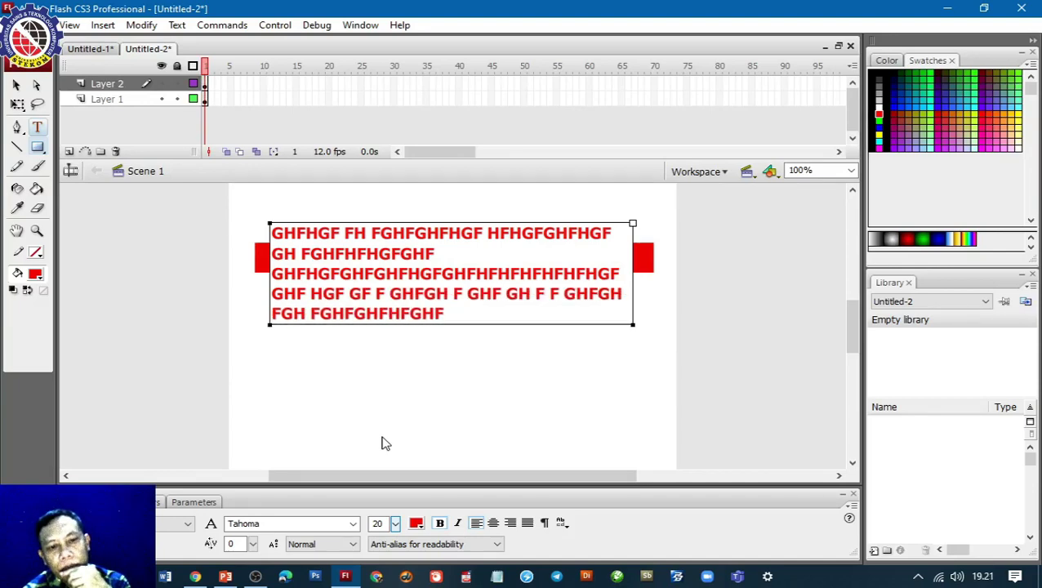
type("GHFGHFGHFGHFGHFGFGHFGHFGHF")
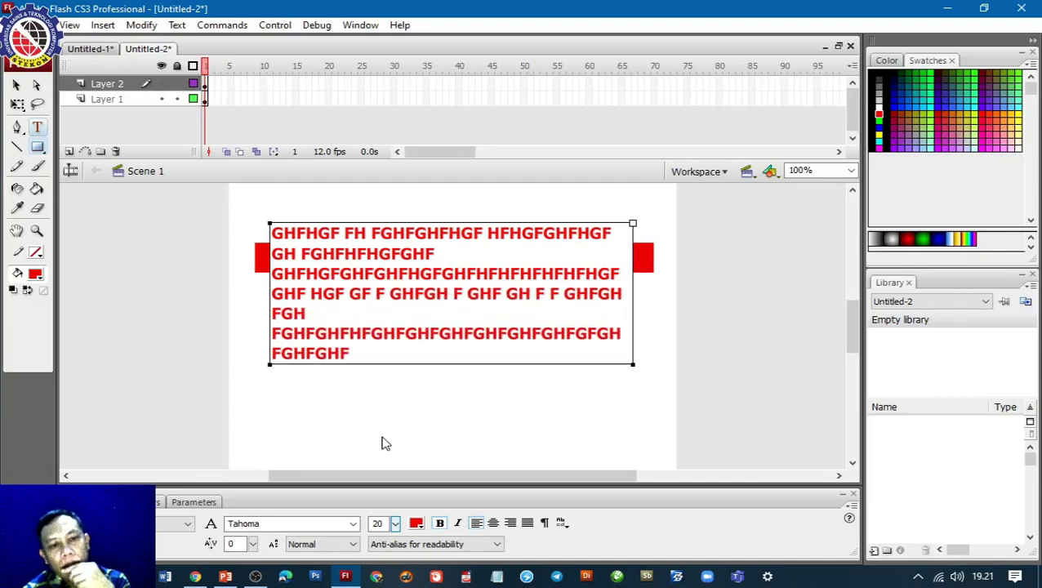
type(" GHFGHFGHFGHFGH FGH FGH")
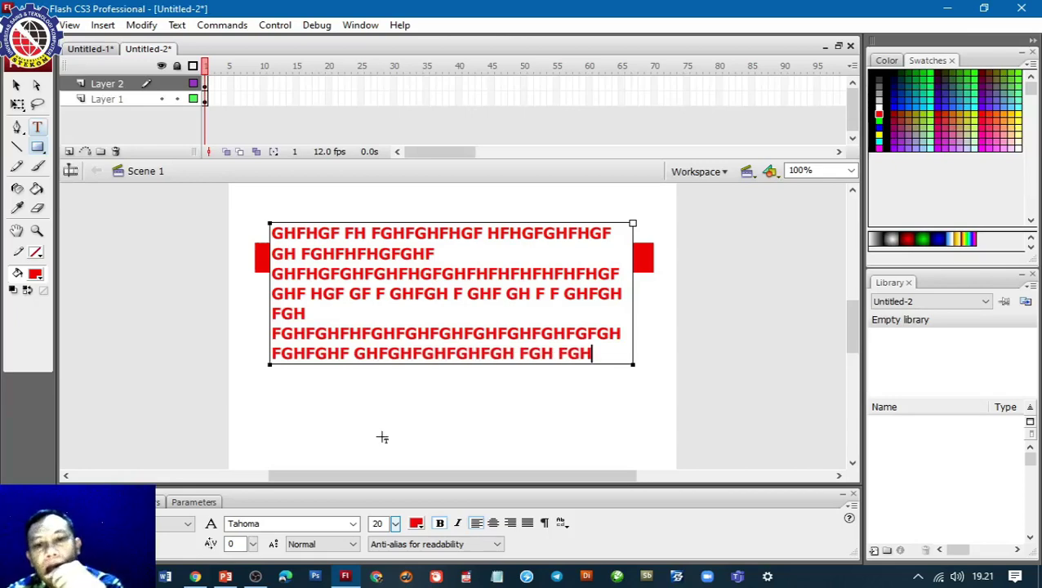
Step: Change the filler text's color to black and move the text block directly below the red rectangle
left_click_drag(594, 353, 240, 227)
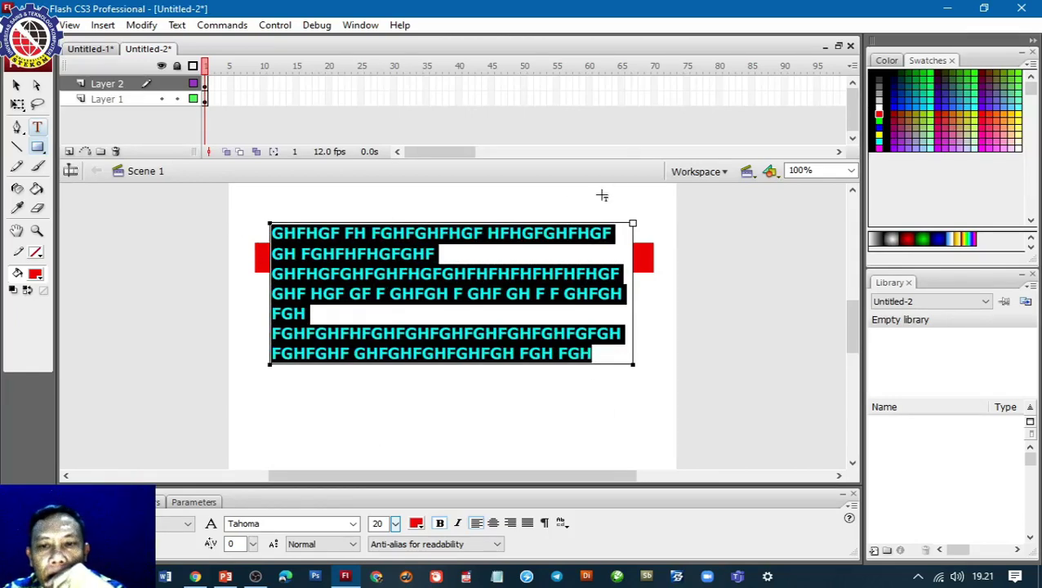
left_click(880, 72)
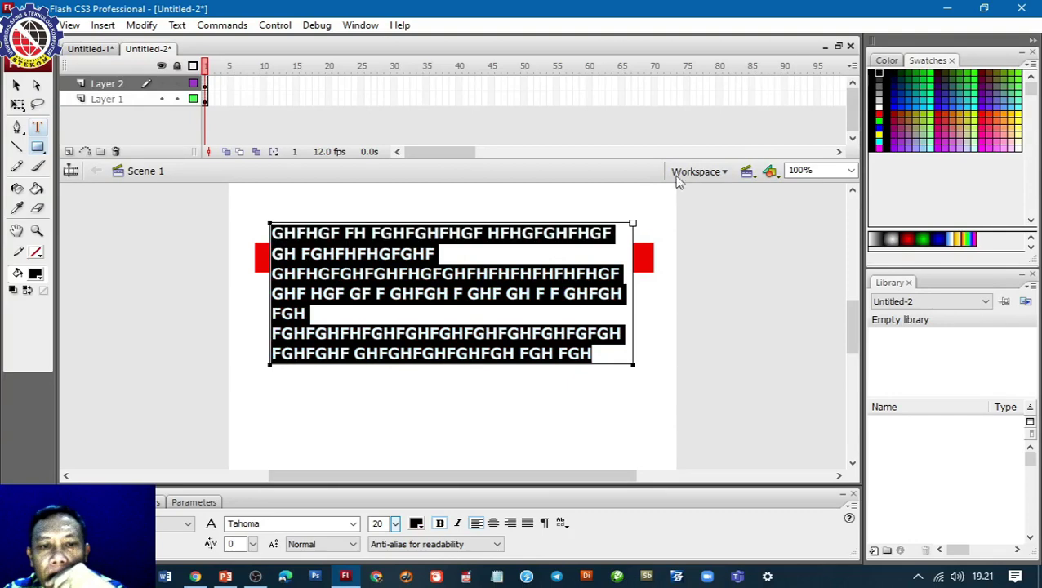
left_click(15, 85)
left_click_drag(411, 237, 411, 289)
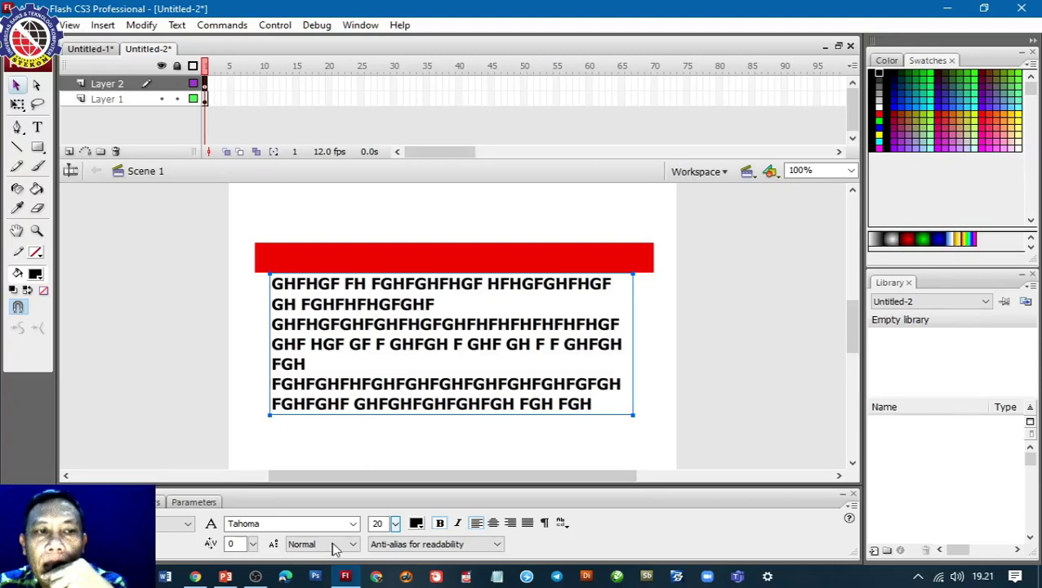
Step: Extend Layer 1 to frame 65 and insert a keyframe at frame 65 of Layer 2
left_click(122, 100)
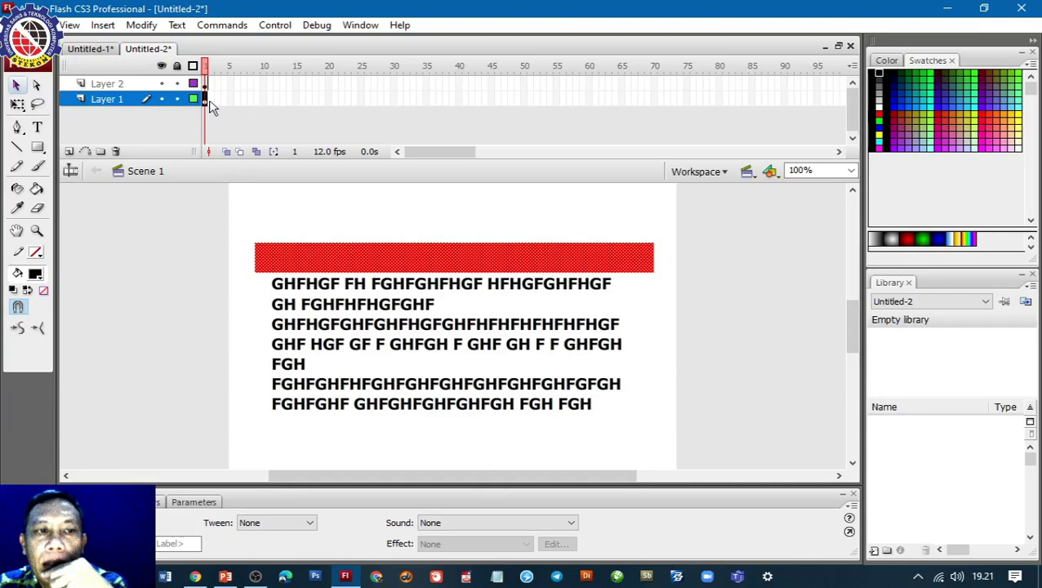
right_click(621, 103)
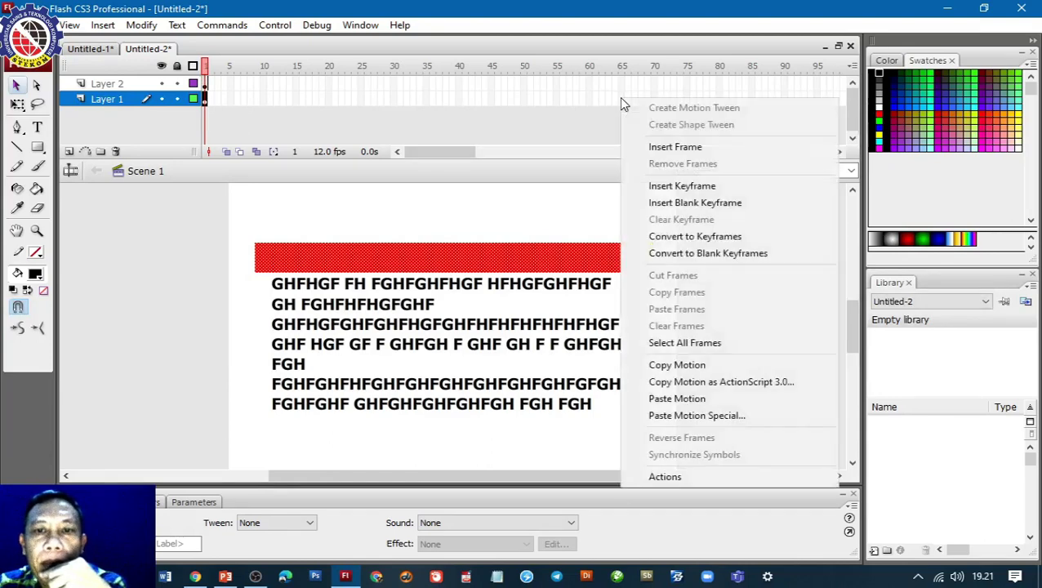
left_click(692, 148)
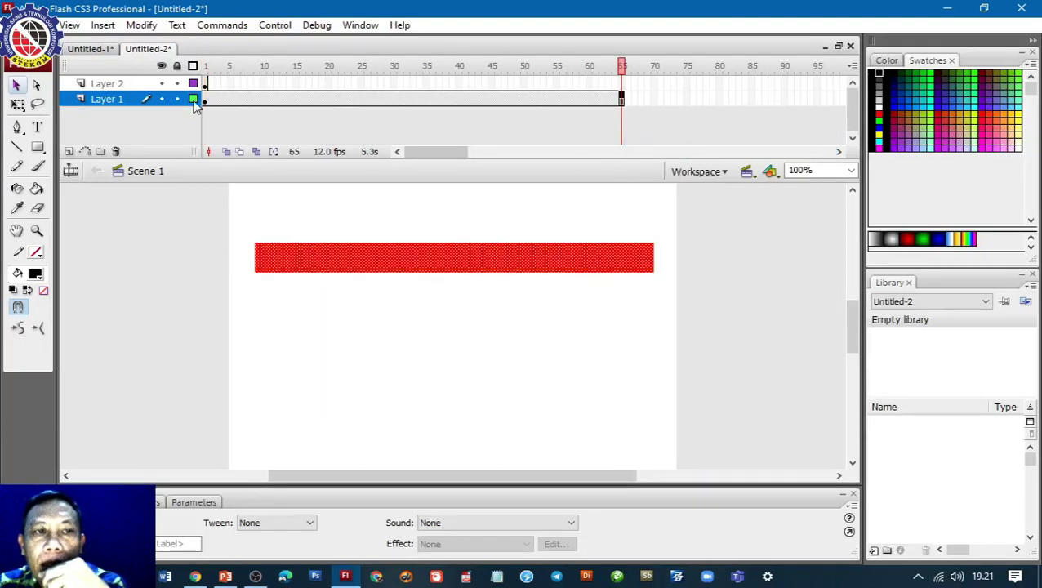
left_click(206, 86)
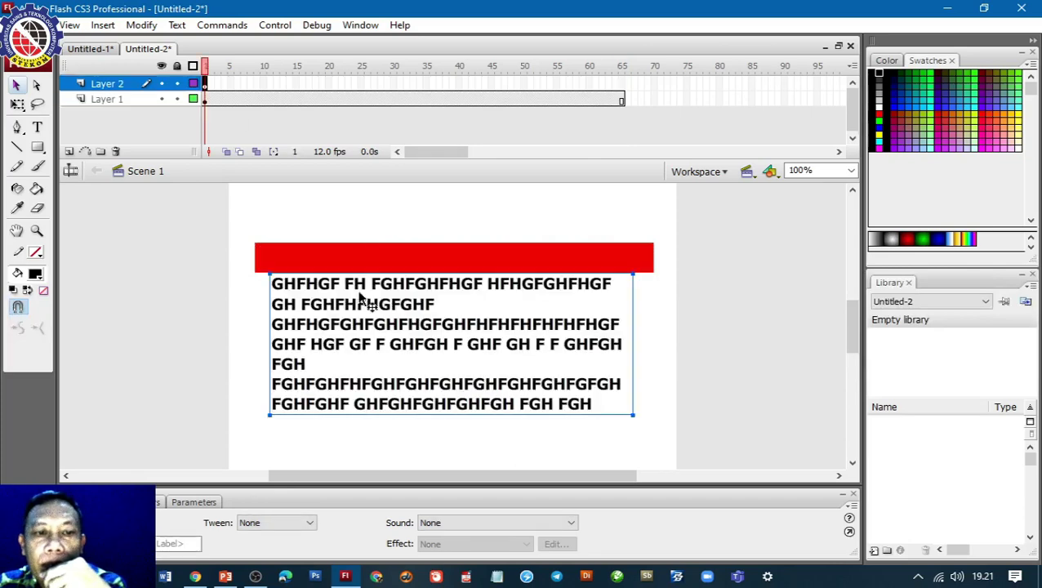
right_click(622, 85)
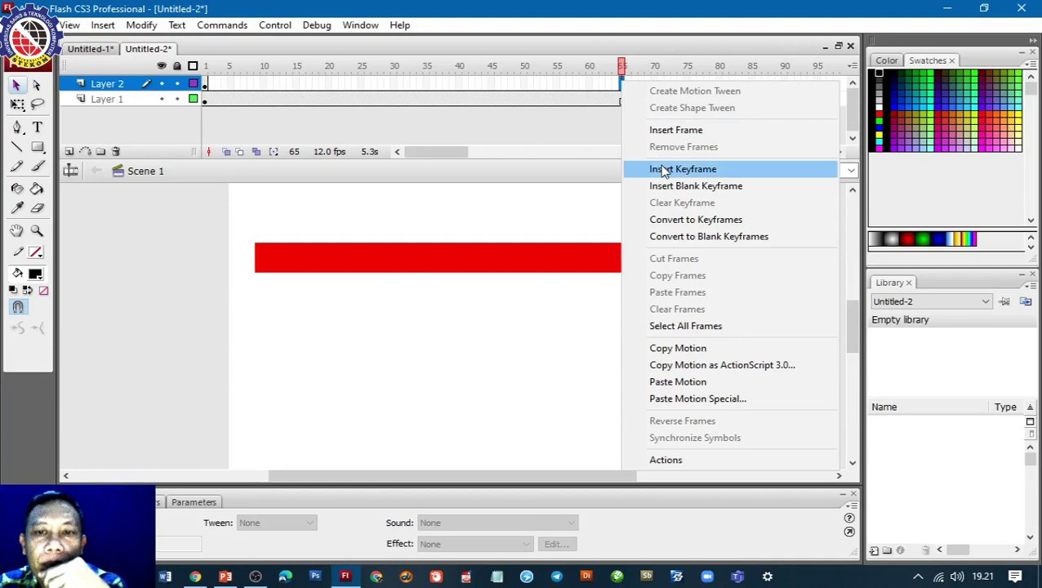
left_click(714, 172)
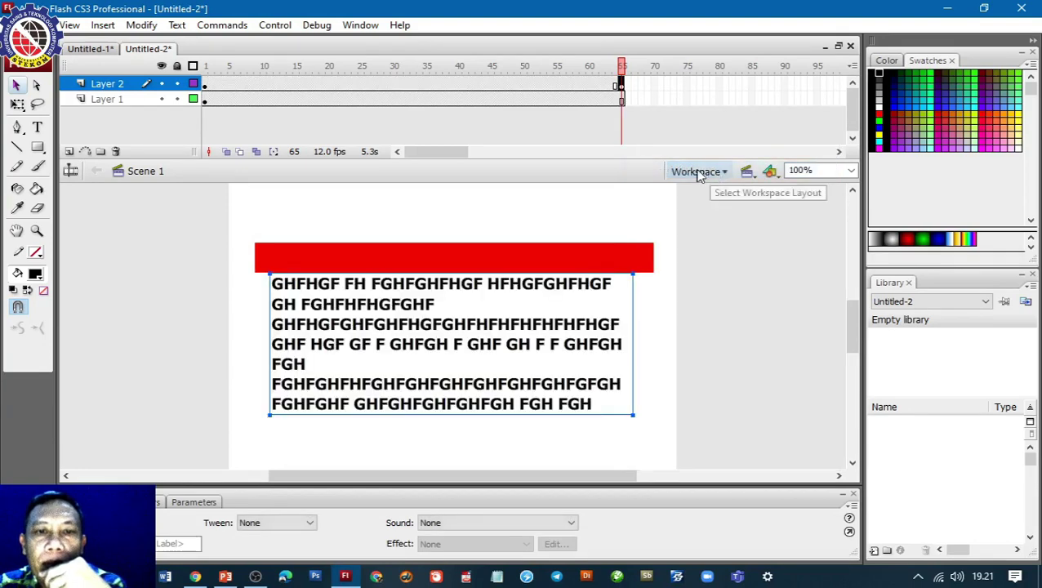
Step: At frame 65, move the filler text block up until its last line lies over the red rectangle
left_click_drag(471, 324, 460, 191)
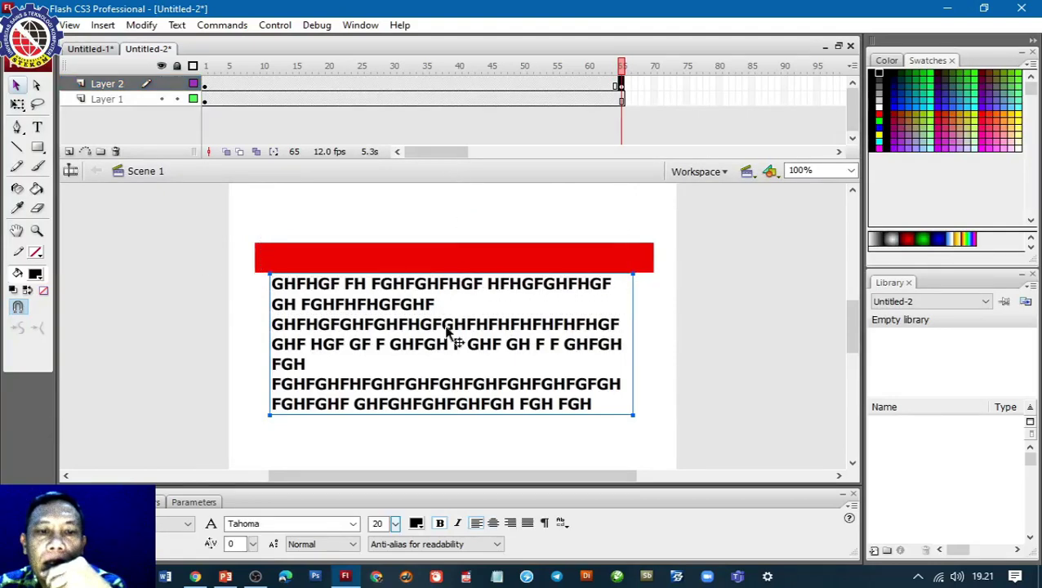
left_click_drag(455, 338, 449, 248)
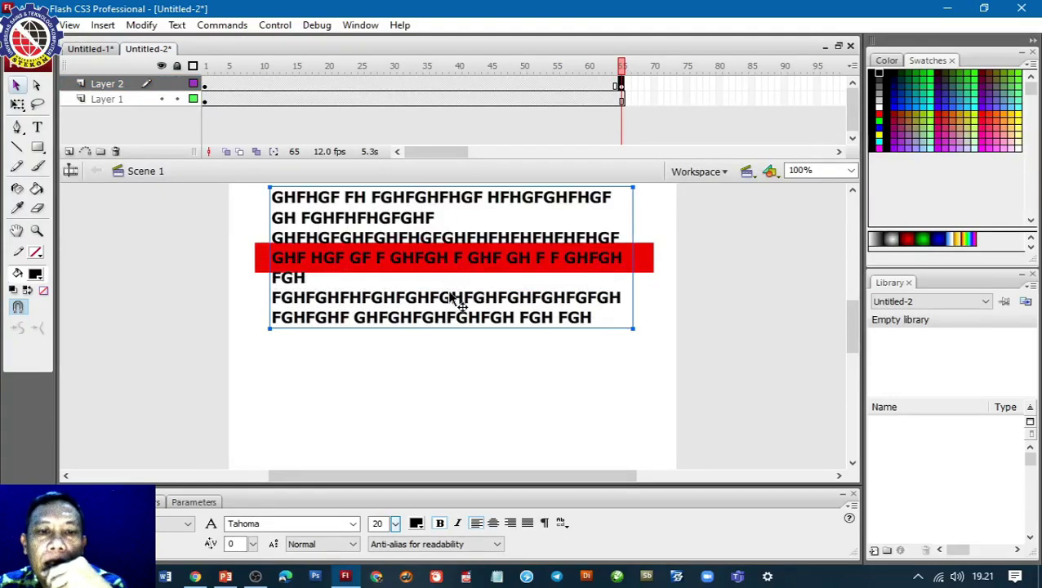
left_click_drag(451, 302, 455, 246)
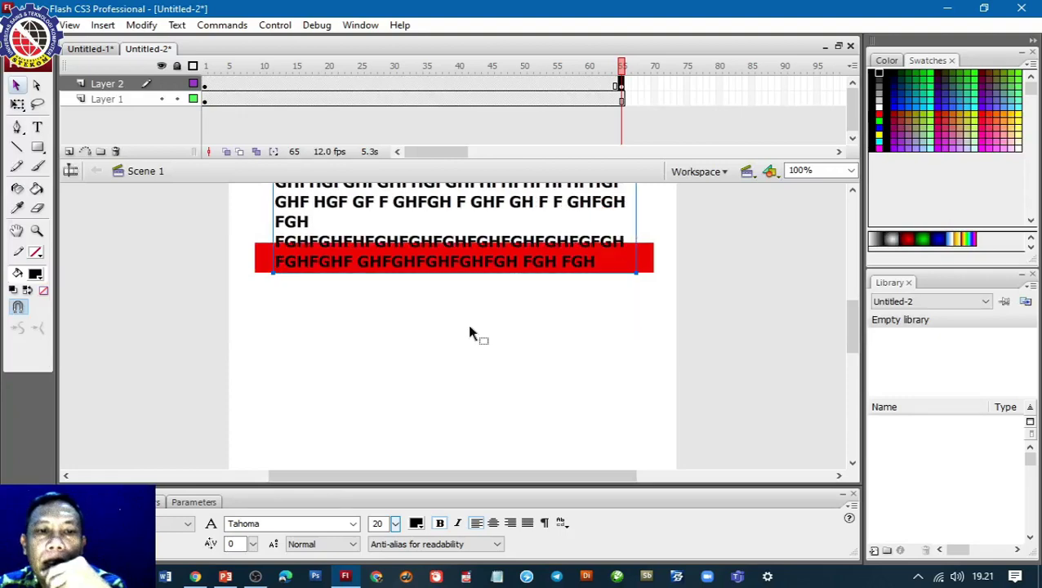
Step: Create a motion tween between Layer 2's keyframes and play the text movement from frame 1
right_click(380, 96)
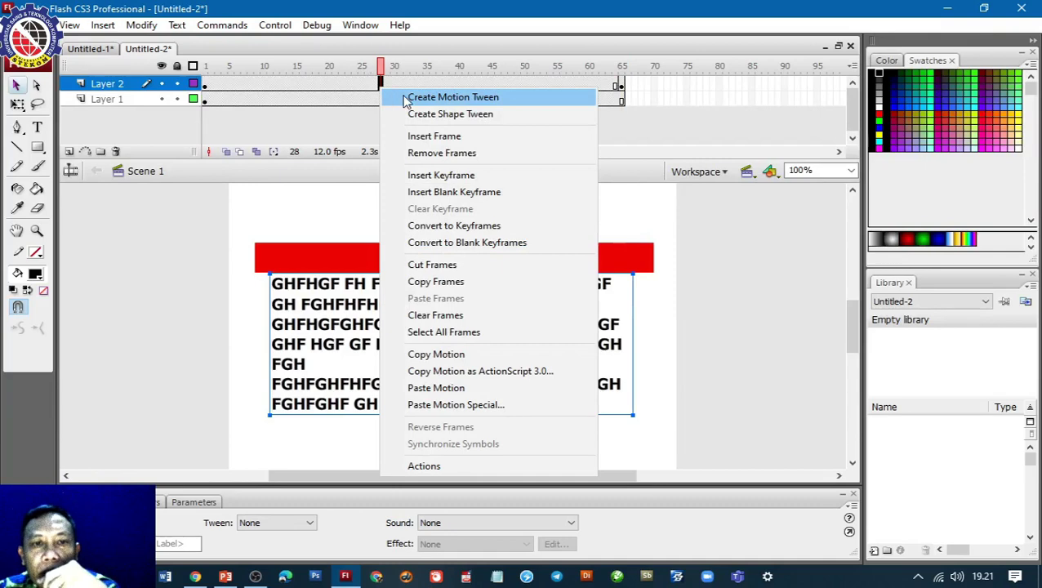
left_click(404, 98)
left_click(375, 69)
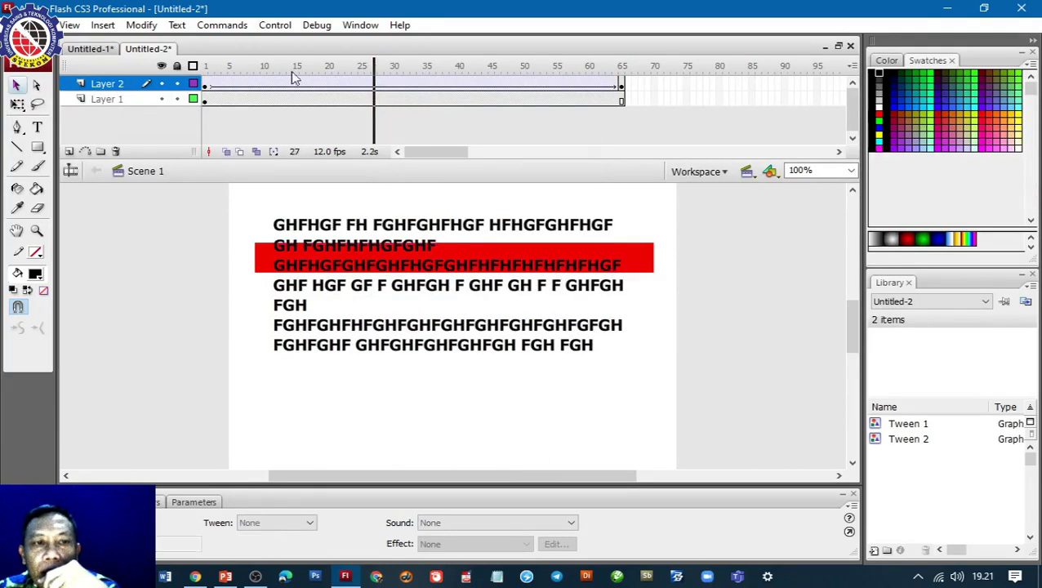
left_click_drag(295, 77, 208, 80)
key("Return")
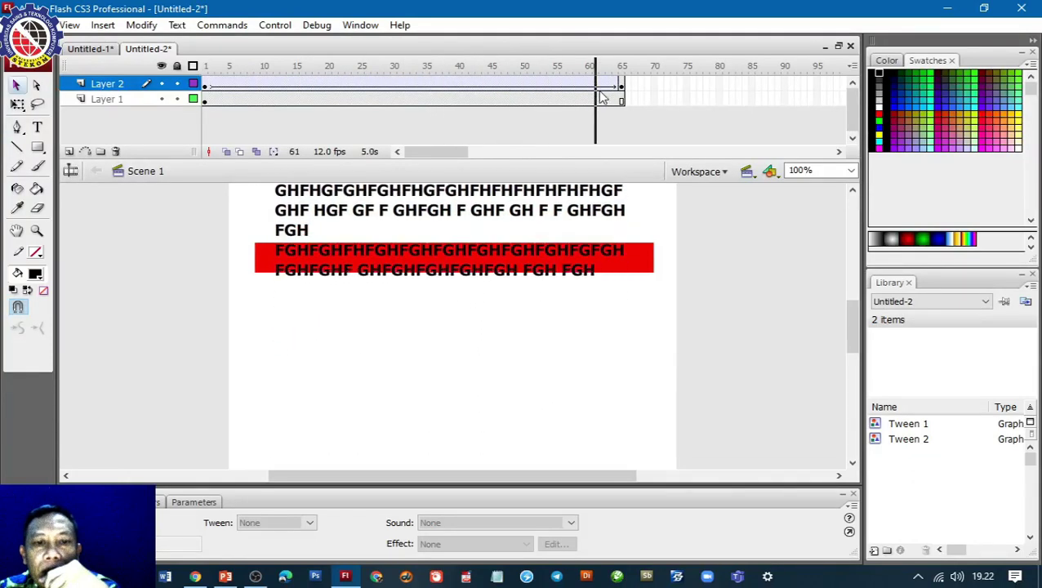
Step: Turn Layer 2 into a mask over Layer 1 and play the masked animation from frame 1
right_click(116, 92)
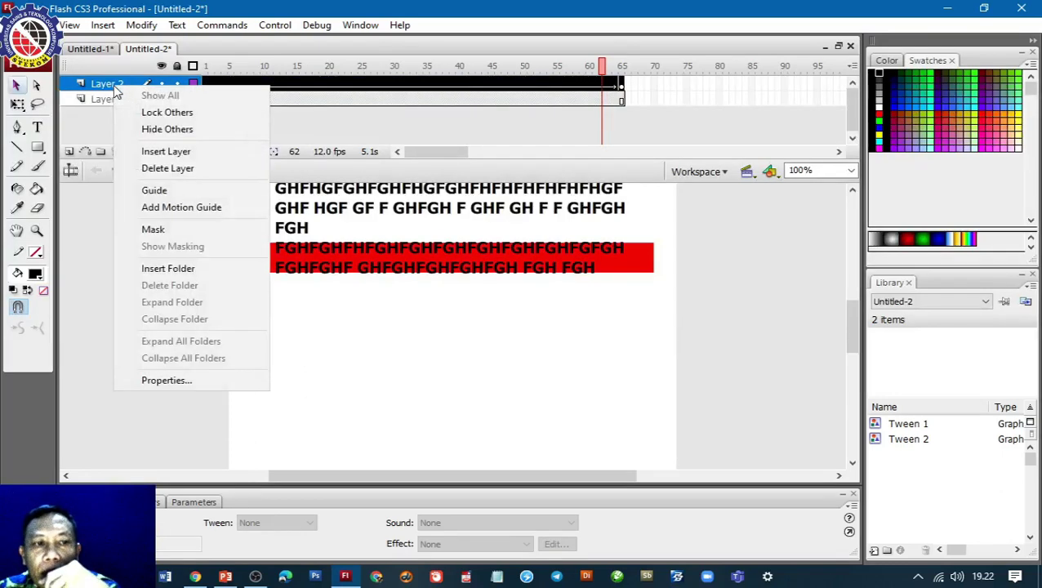
left_click(152, 230)
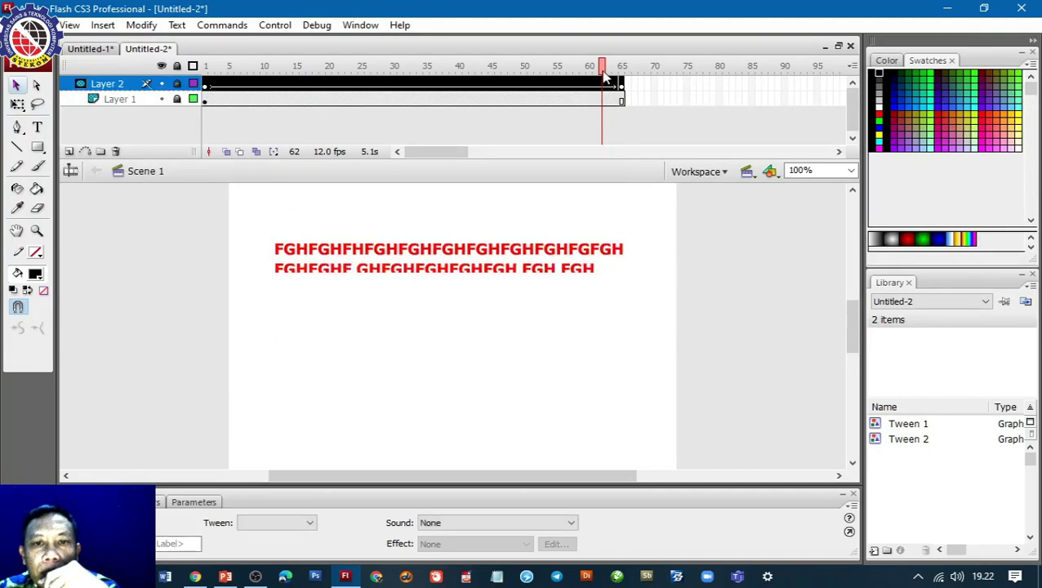
left_click_drag(603, 66, 208, 74)
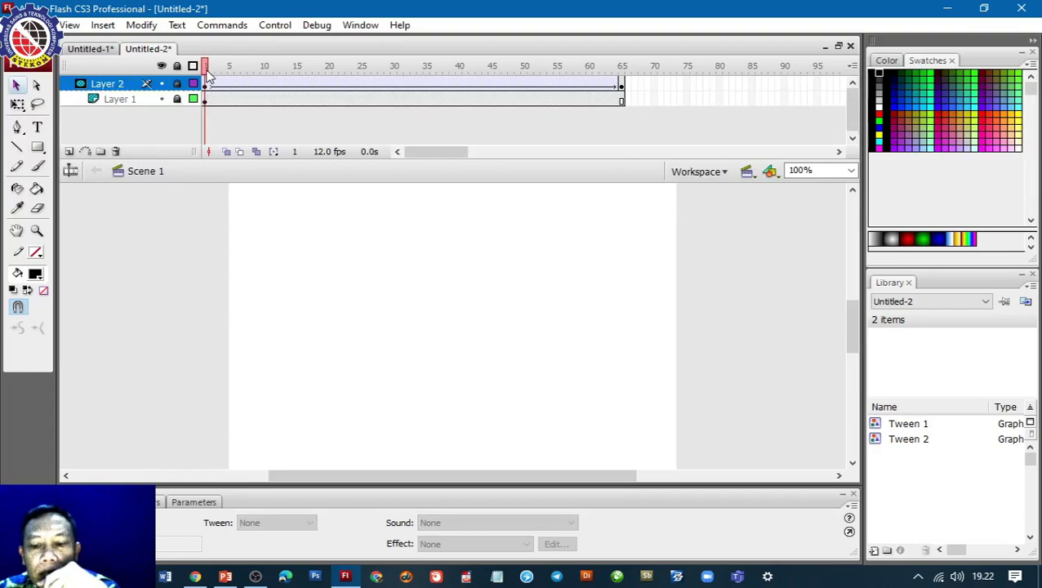
key("Return")
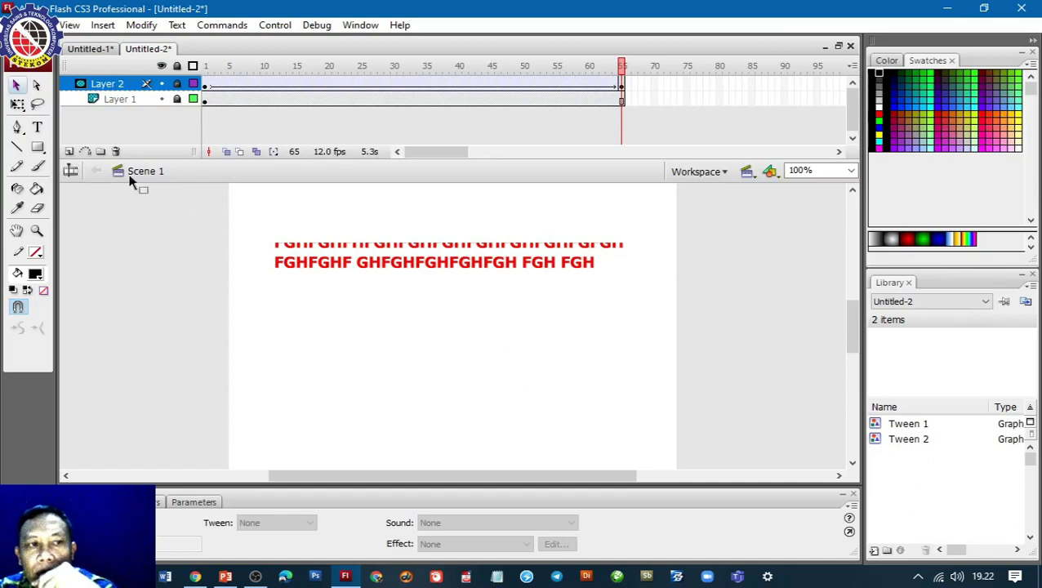
Step: Create a new Flash File (ActionScript 2.0) document and add the text "STEKOM" in Tahoma 20 on the stage
key("alt+f")
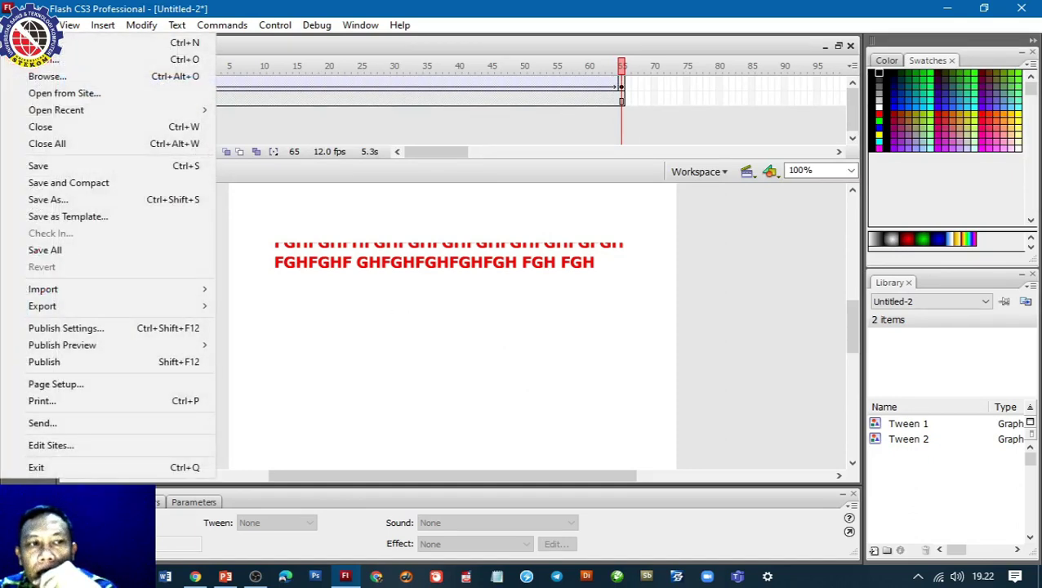
left_click(36, 42)
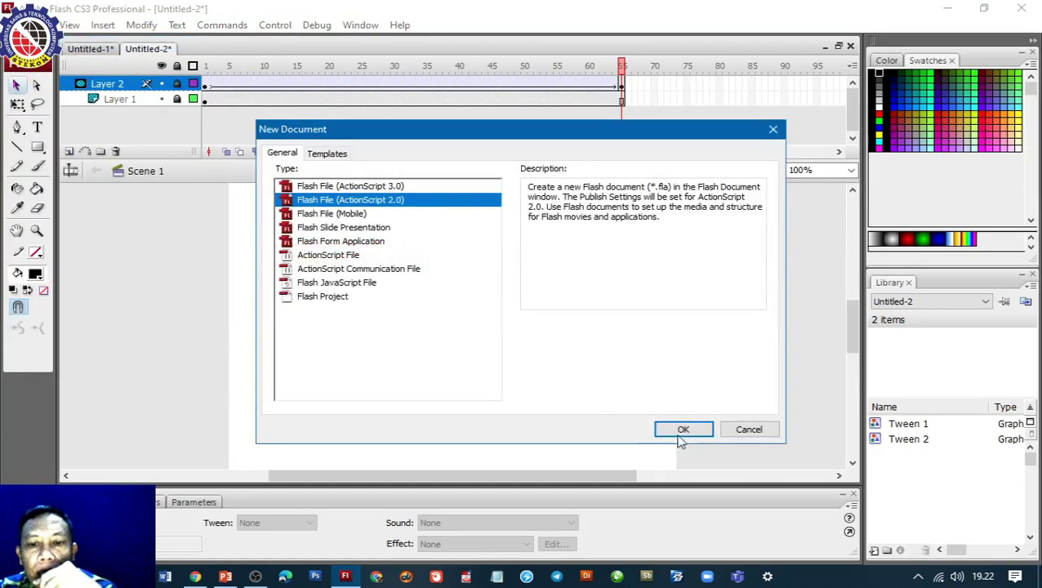
left_click(681, 433)
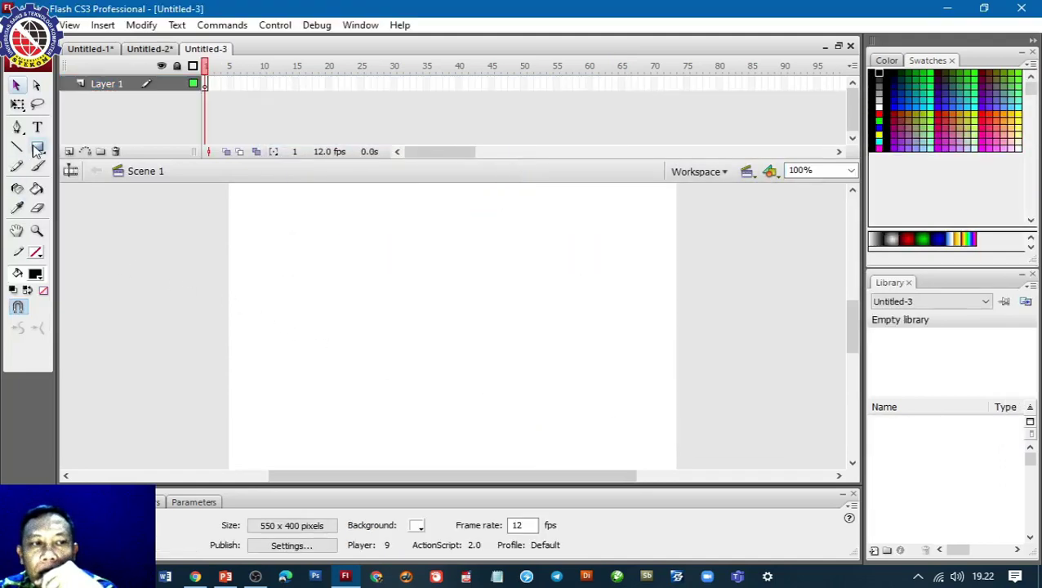
left_click(36, 127)
left_click(315, 308)
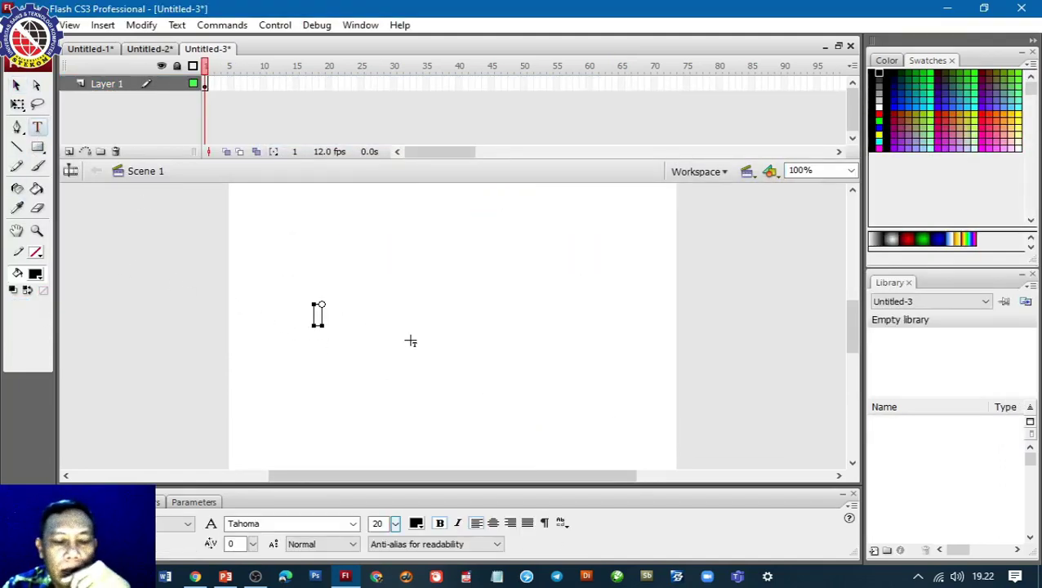
type("ST")
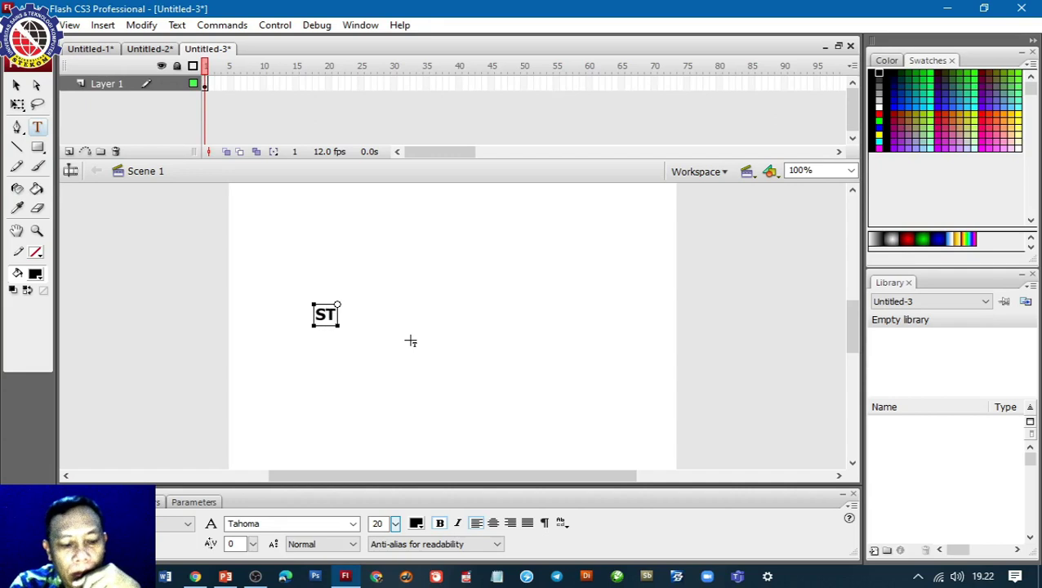
type("EKOM")
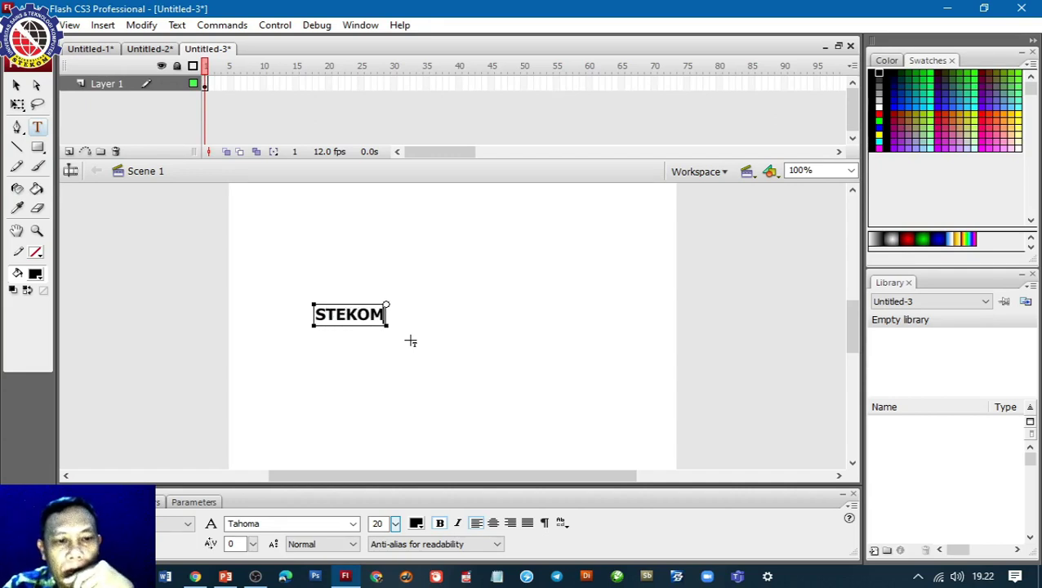
Step: Enlarge the STEKOM text to nearly three times its width with the Free Transform tool and shift it toward the stage's center
left_click(16, 85)
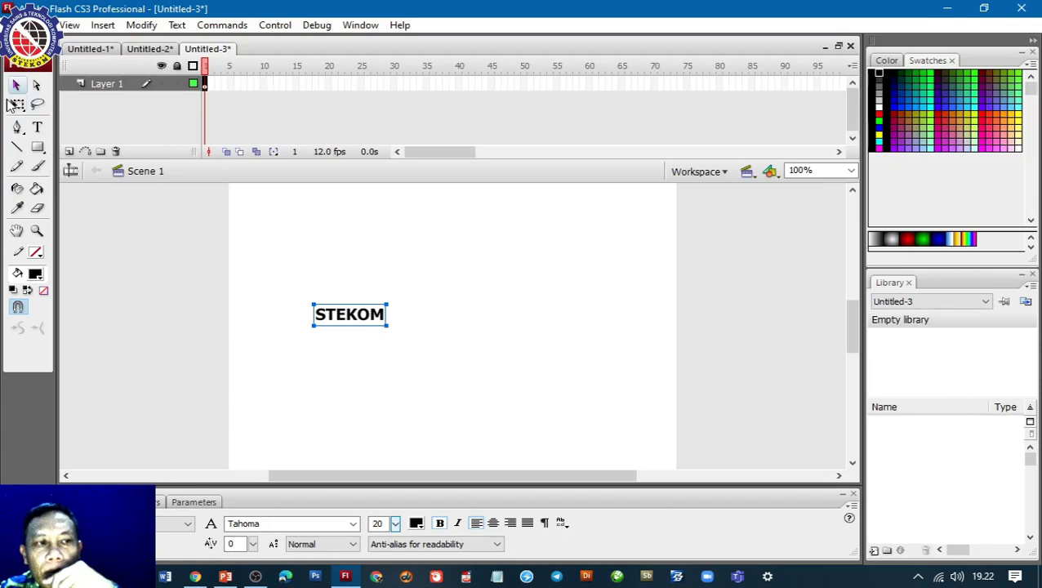
left_click(17, 105)
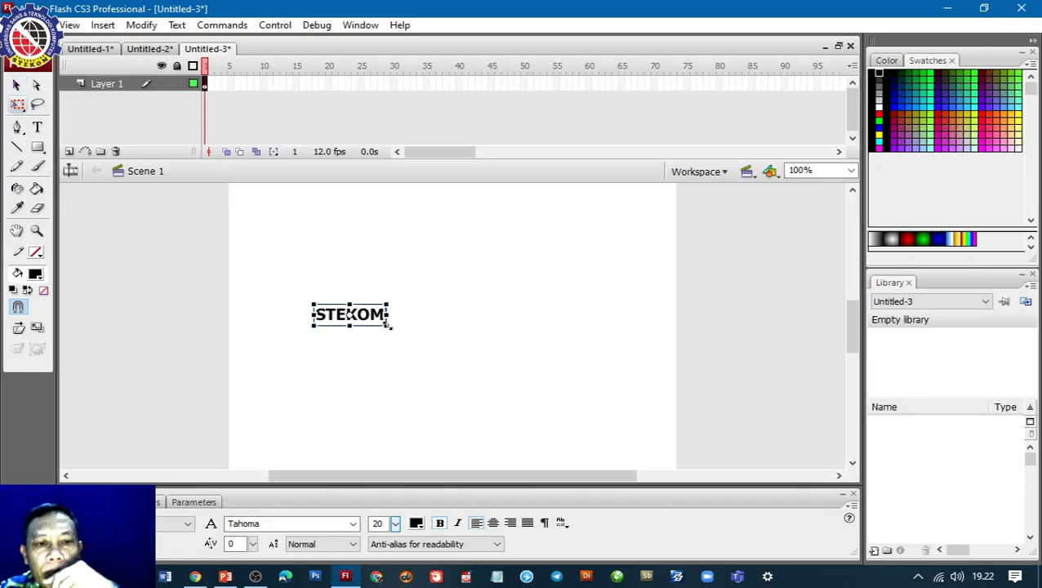
left_click_drag(386, 325, 459, 351)
left_click_drag(393, 337, 482, 376)
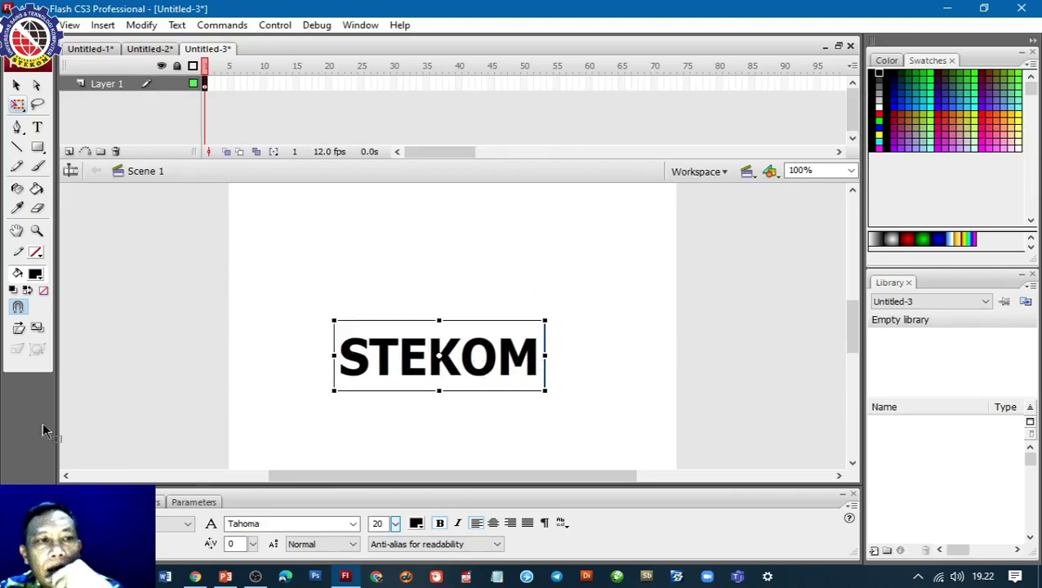
Step: Add a layer above Layer 1 and set a red fill for the Rectangle tool
left_click(70, 153)
left_click(38, 150)
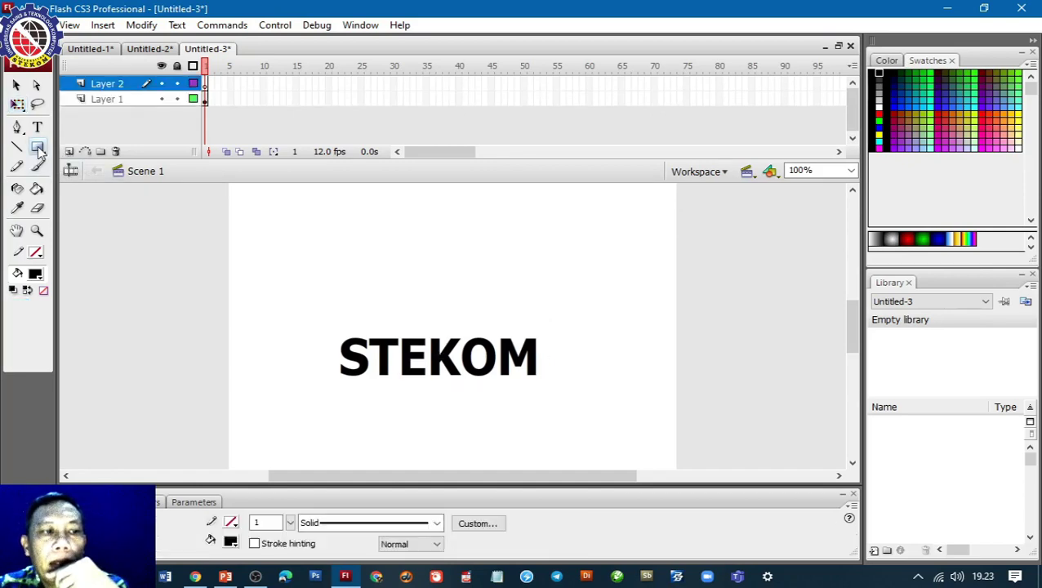
left_click(38, 149)
left_click(880, 114)
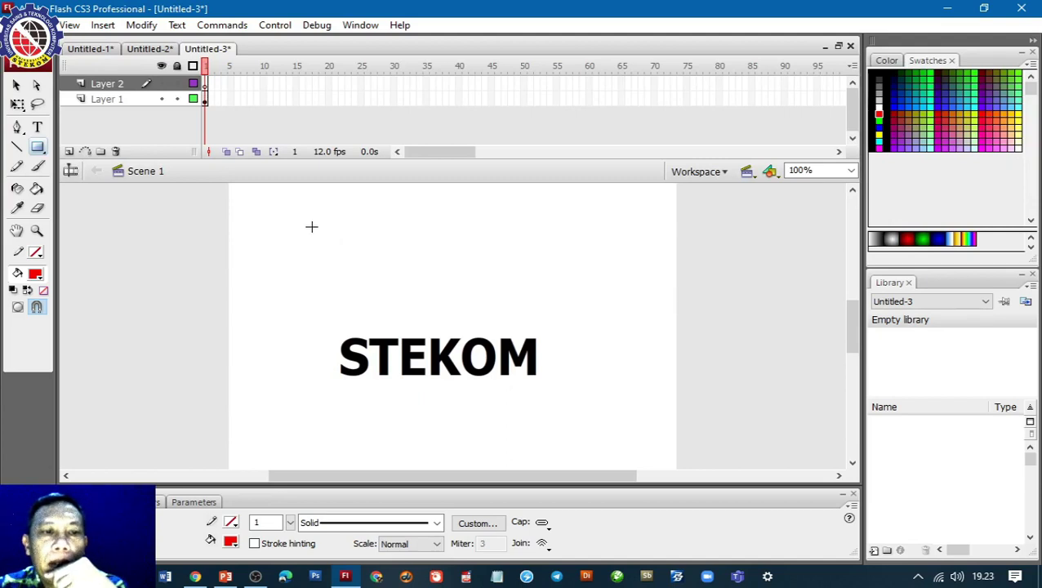
Step: Scale the STEKOM text on Layer 1 up further, stretch it wider and shift it slightly down
left_click(16, 107)
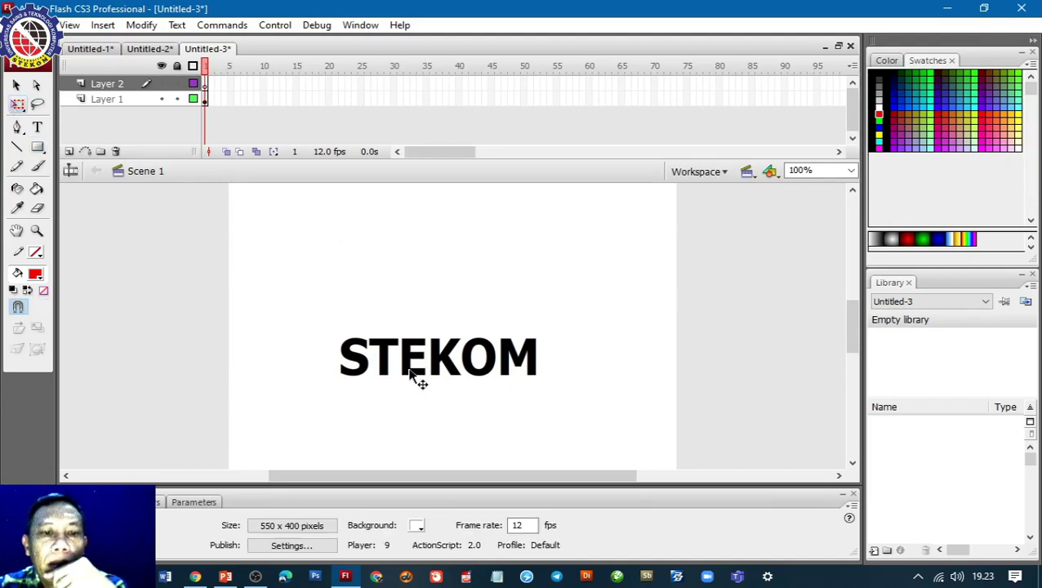
left_click(414, 376)
left_click_drag(333, 320, 307, 297)
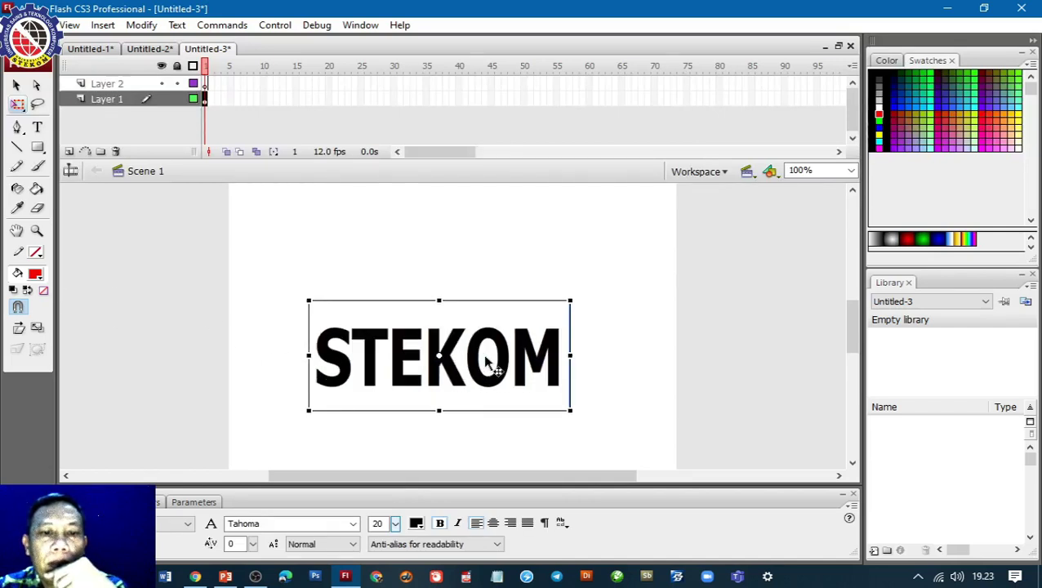
left_click_drag(573, 355, 593, 356)
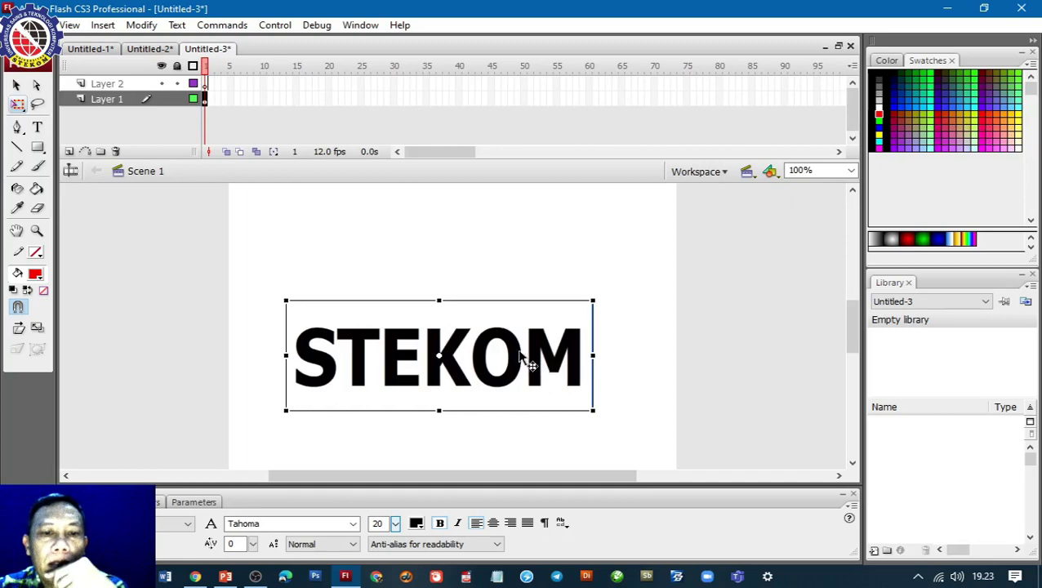
left_click_drag(517, 350, 518, 357)
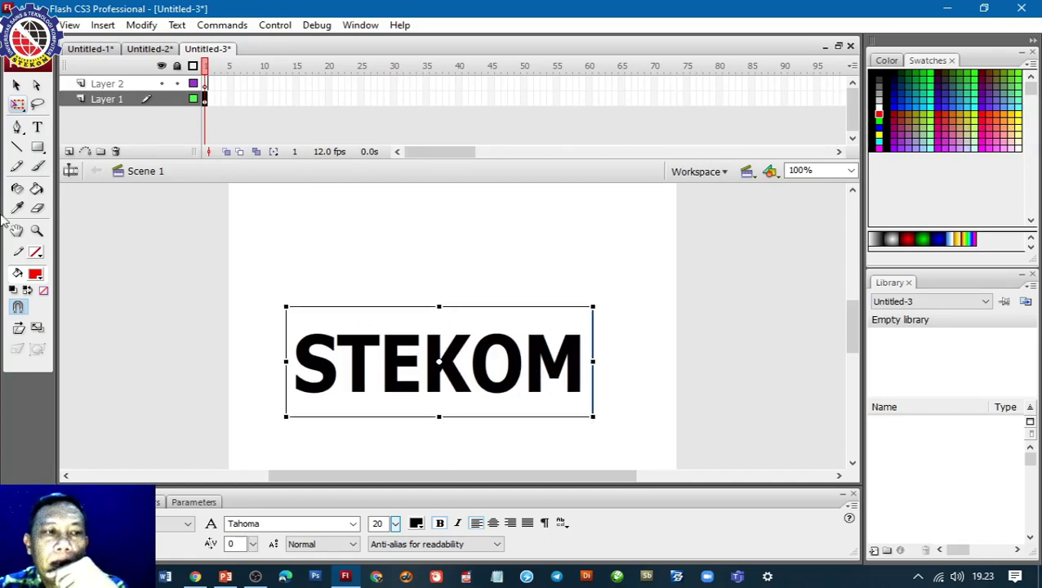
Step: Draw a long, very thin red bar on Layer 2 near the top of the stage and nudge it slightly left
left_click(128, 84)
left_click(37, 147)
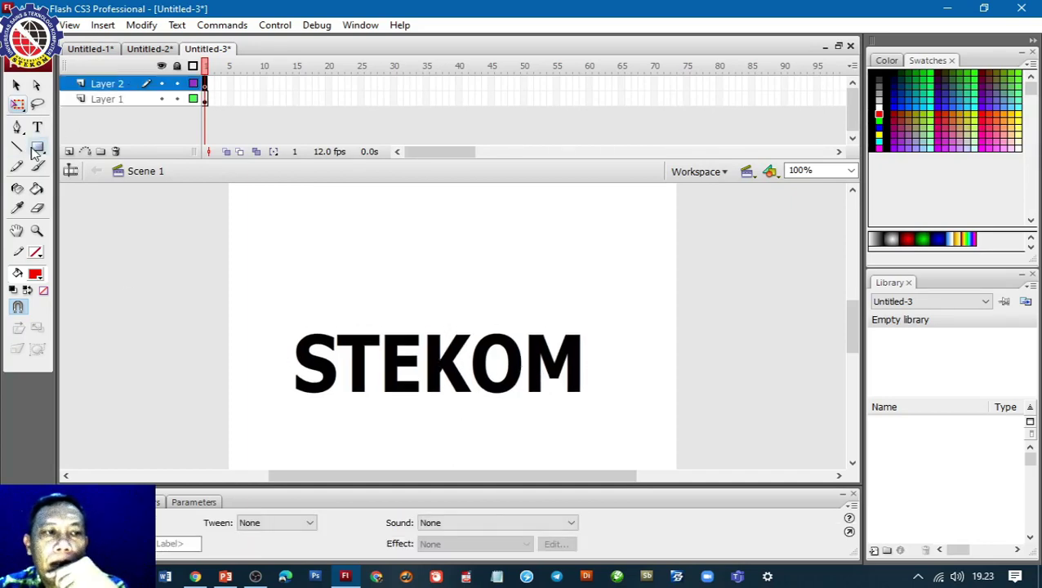
left_click_drag(265, 197, 636, 205)
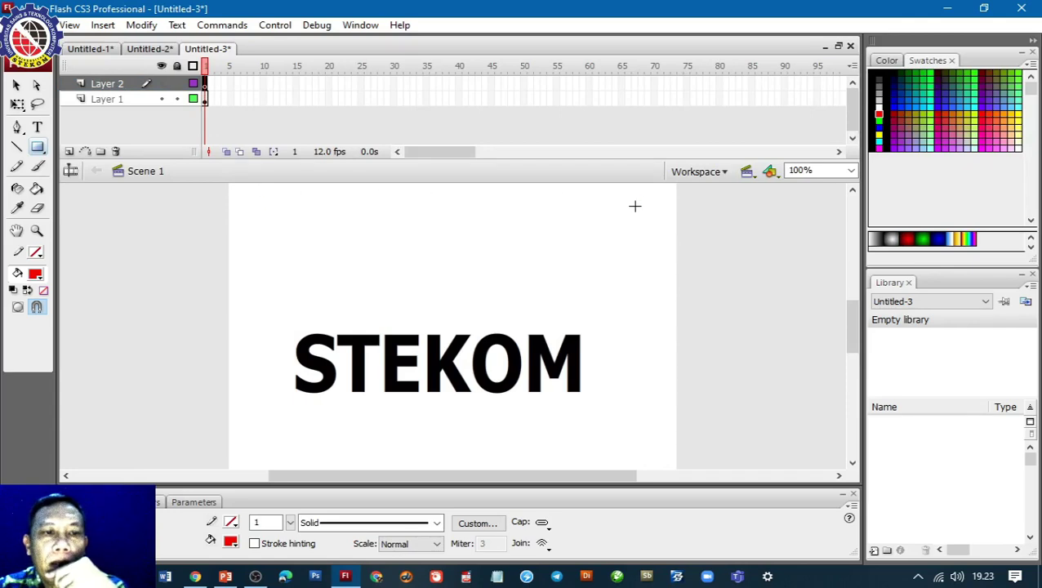
key("v")
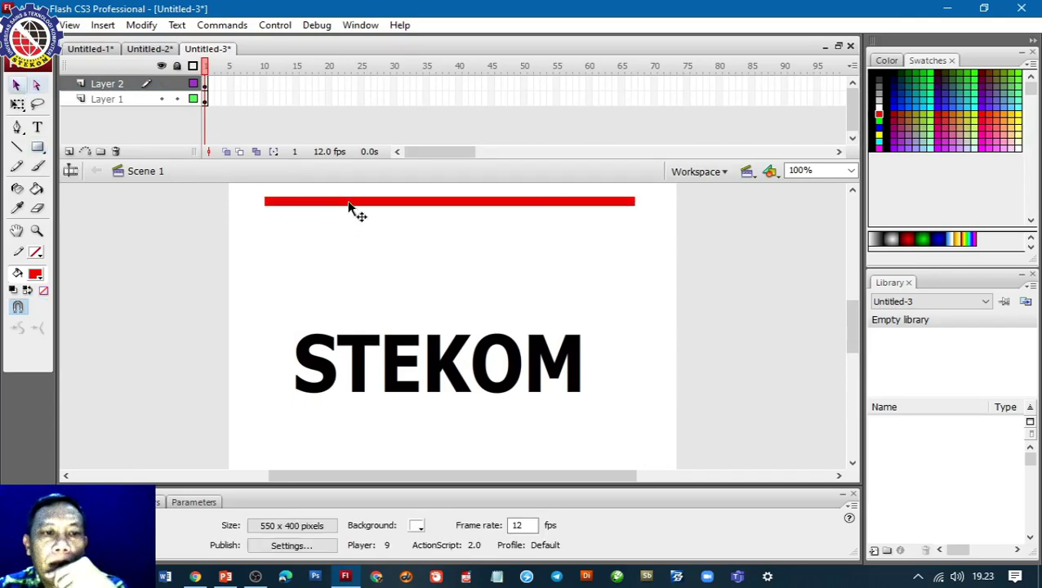
left_click(347, 205)
left_click_drag(347, 206, 343, 206)
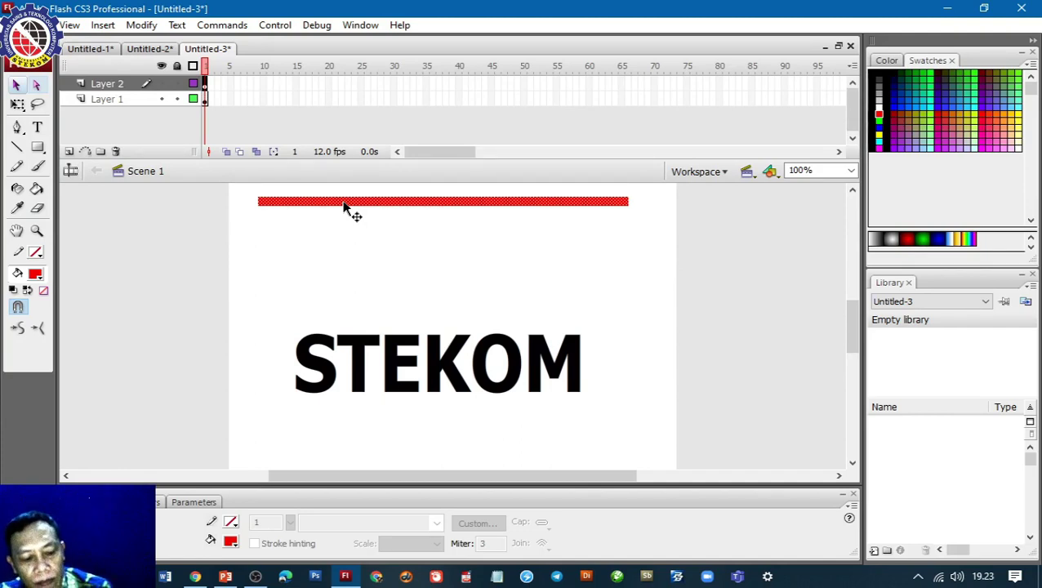
Step: Copy the thin red bar repeatedly downward on Layer 2 into a stack of nine bars above the STEKOM text
mouse_move(345, 207)
left_mouse_down()
mouse_move(345, 232)
mouse_move(363, 264)
mouse_move(390, 276)
mouse_move(404, 318)
left_mouse_up()
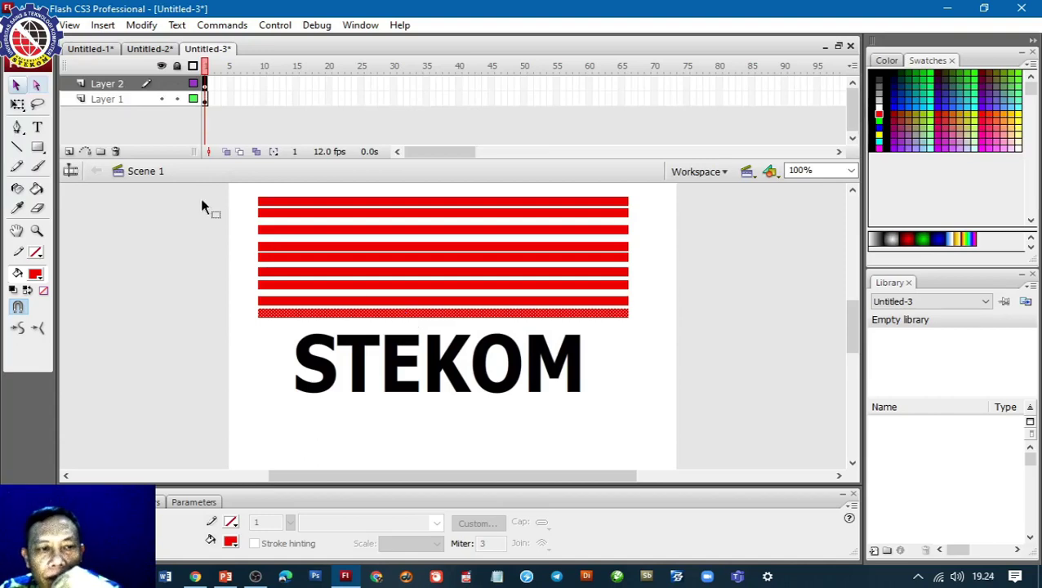
Step: Extend the STEKOM text on Layer 1 to frame 60
left_click(206, 88)
left_click(206, 99)
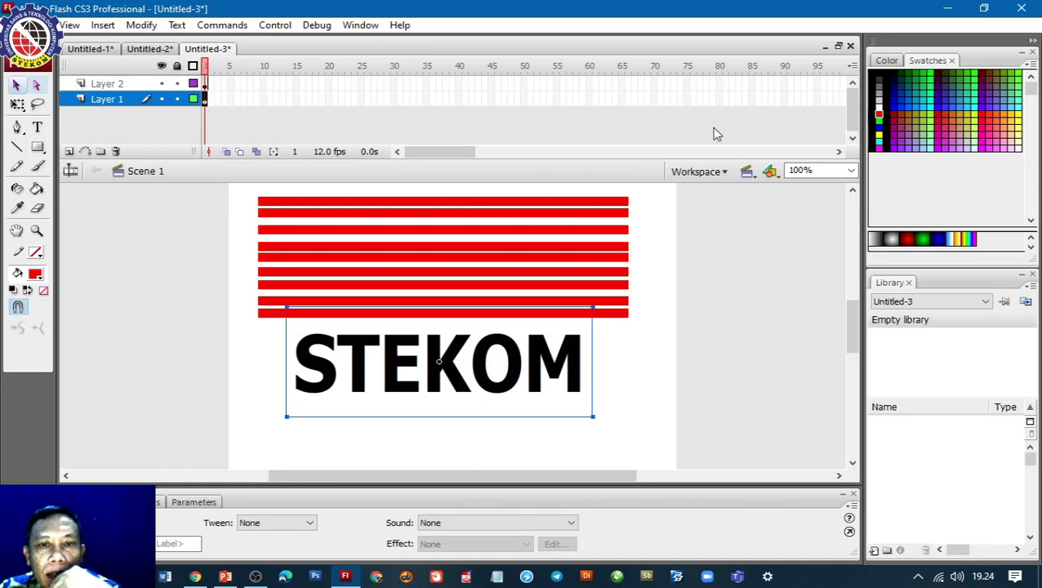
right_click(588, 101)
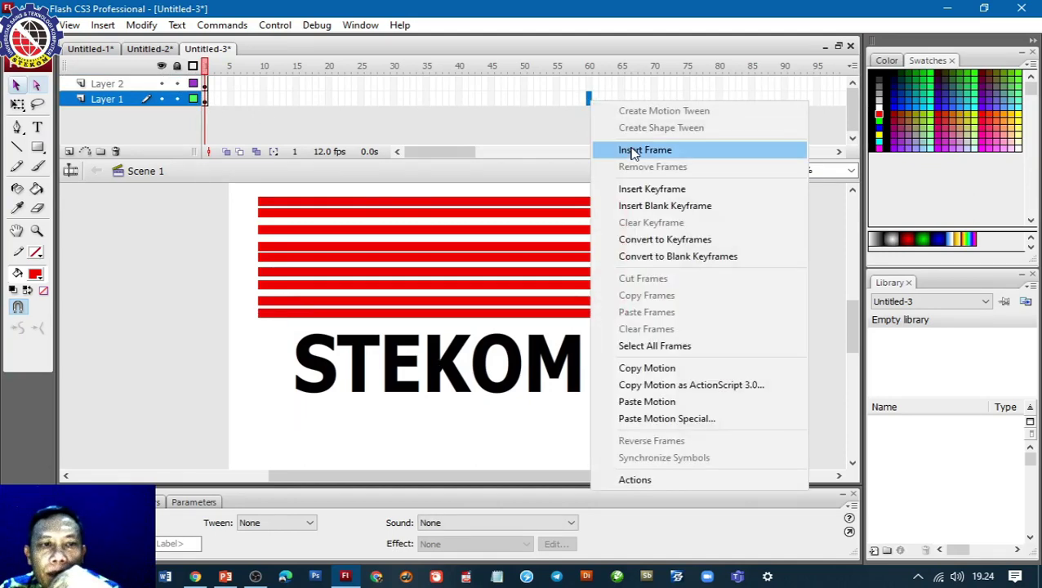
left_click(645, 150)
Step: Add a keyframe at frame 59 of Layer 2 with the bars moved down to the text's lower part, and motion-tween the span
left_click(206, 83)
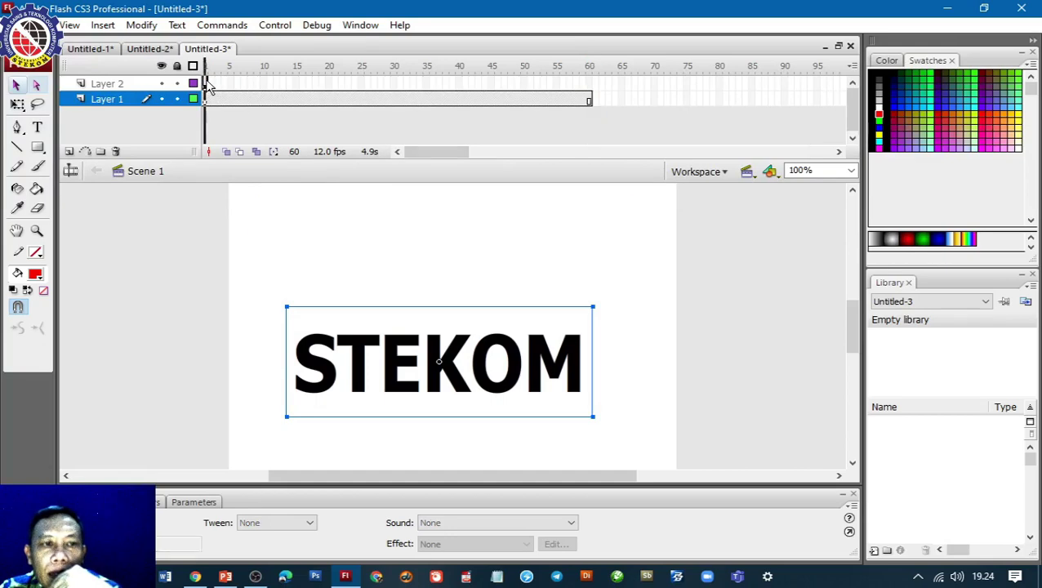
right_click(585, 86)
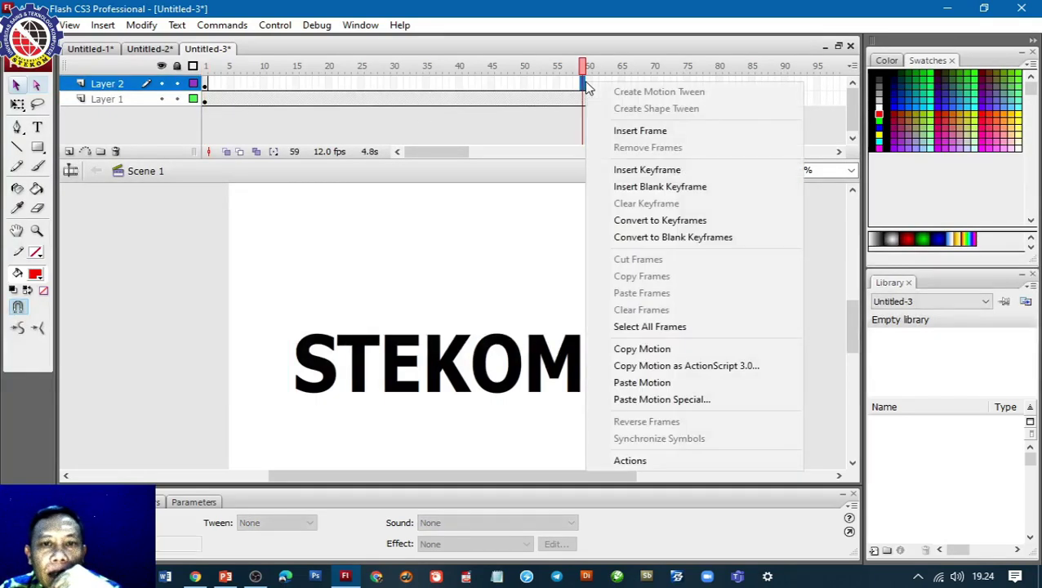
left_click(646, 169)
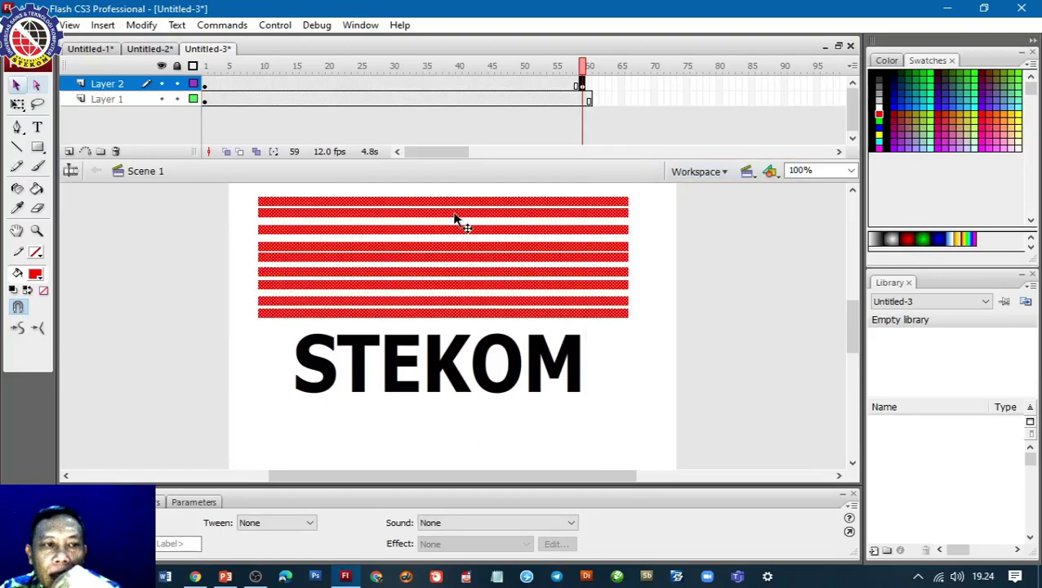
left_click_drag(445, 219, 447, 402)
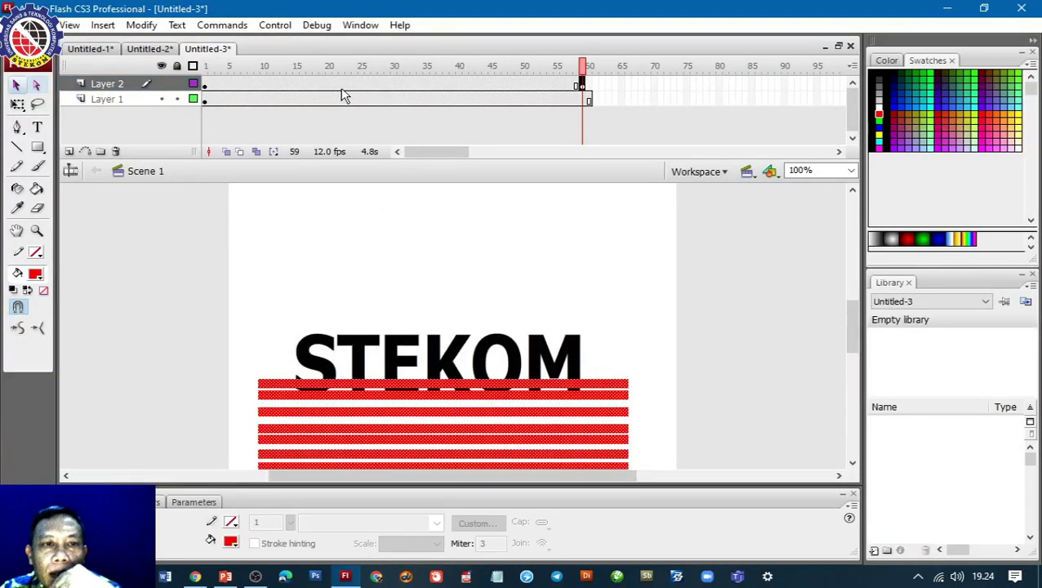
right_click(343, 85)
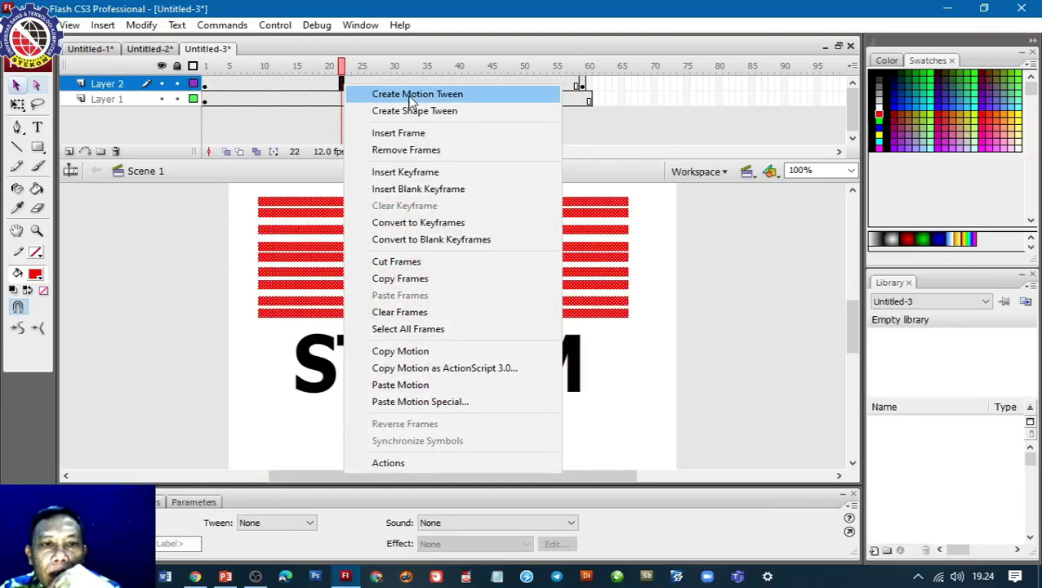
left_click(413, 95)
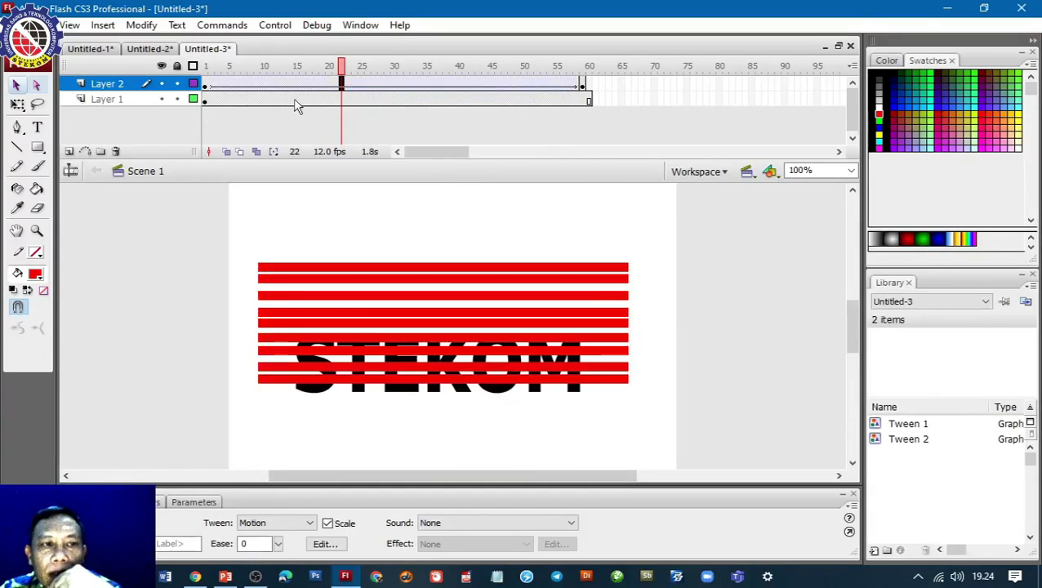
Step: Turn Layer 2 into a mask over the STEKOM text layer, test the movie and close the preview
right_click(109, 90)
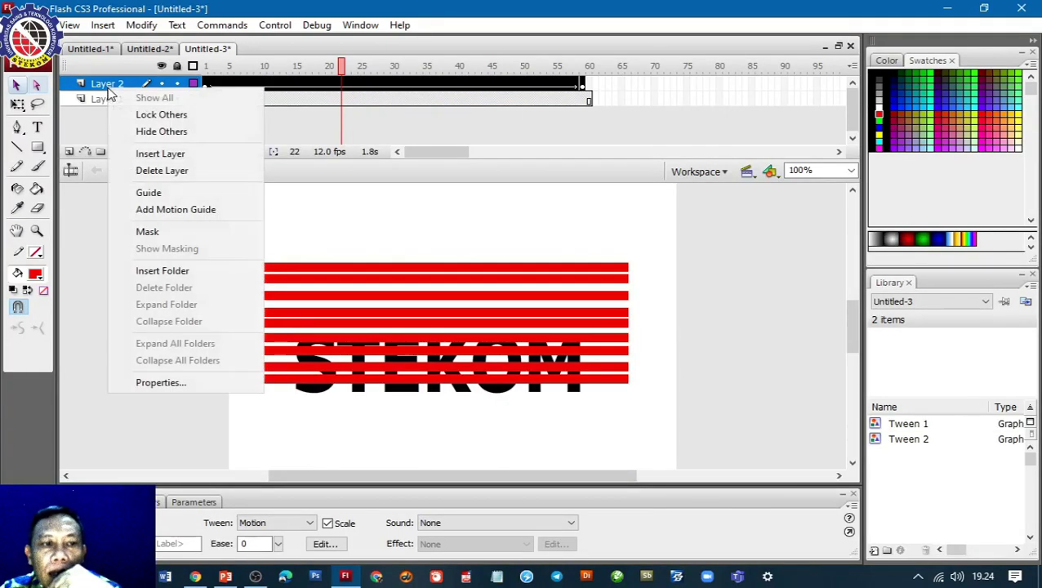
left_click(147, 234)
key("Return")
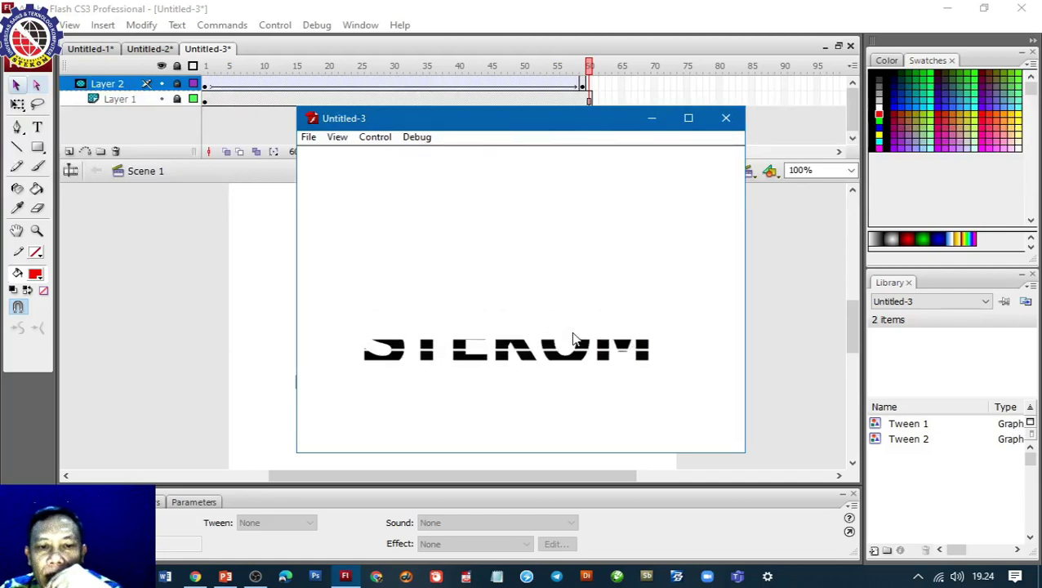
left_click(726, 122)
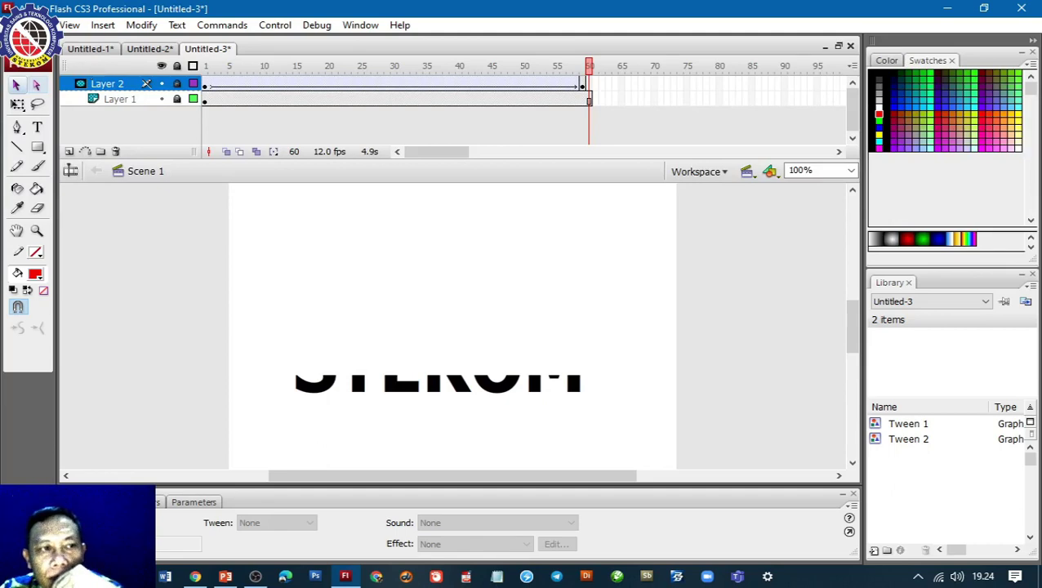
Step: Create a new Flash File (ActionScript 2.0) document
left_click(20, 25)
left_click(32, 39)
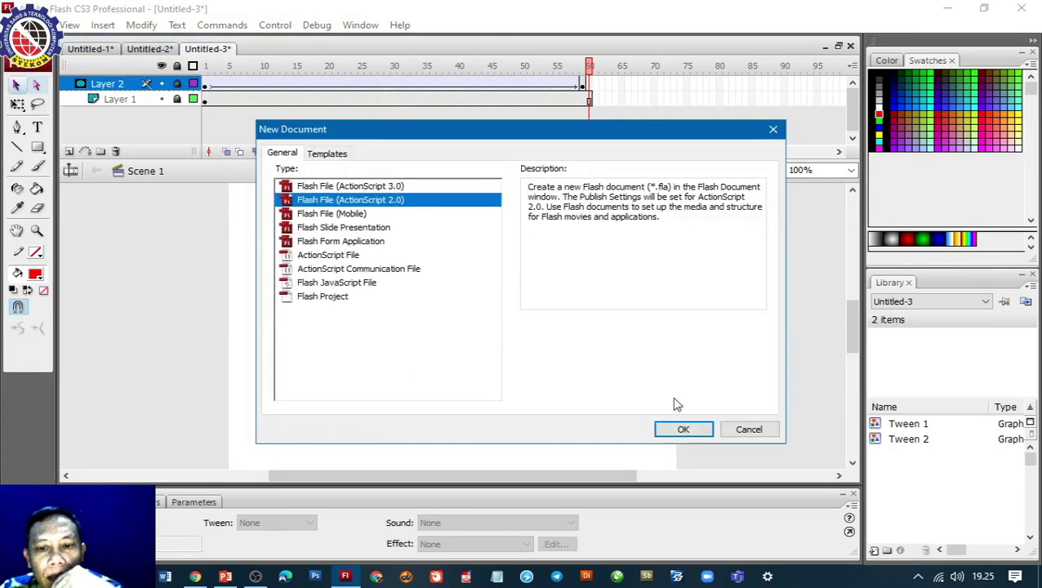
left_click(684, 429)
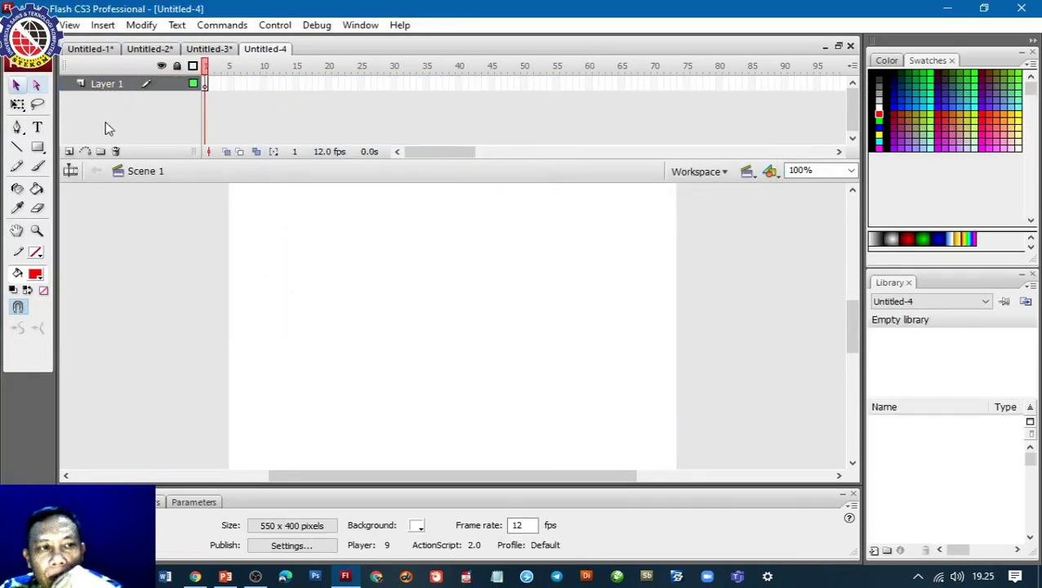
Step: Import the pictures e and f from the PERT10 folder into the document's library
left_click(21, 24)
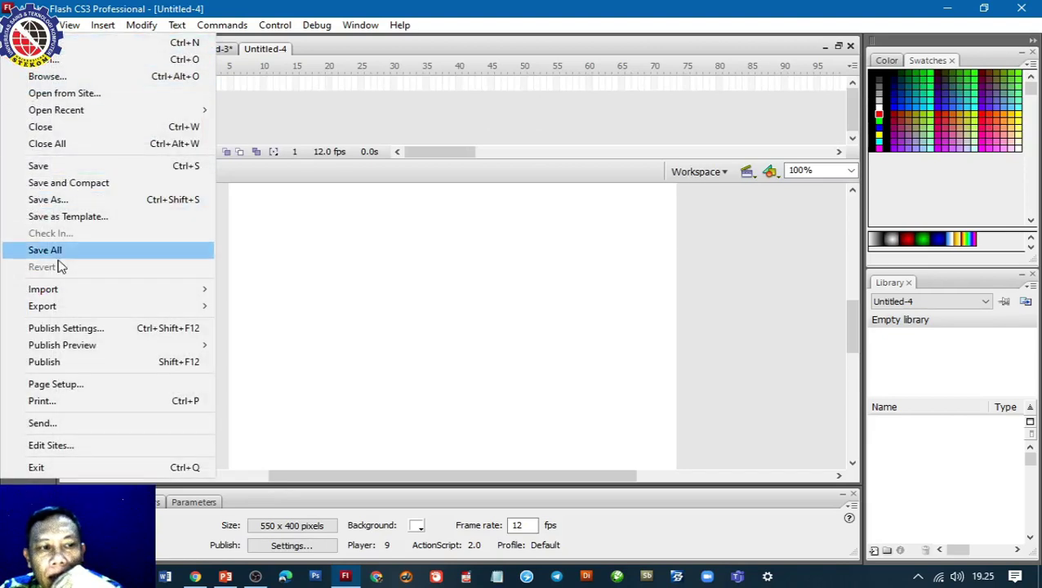
mouse_move(69, 290)
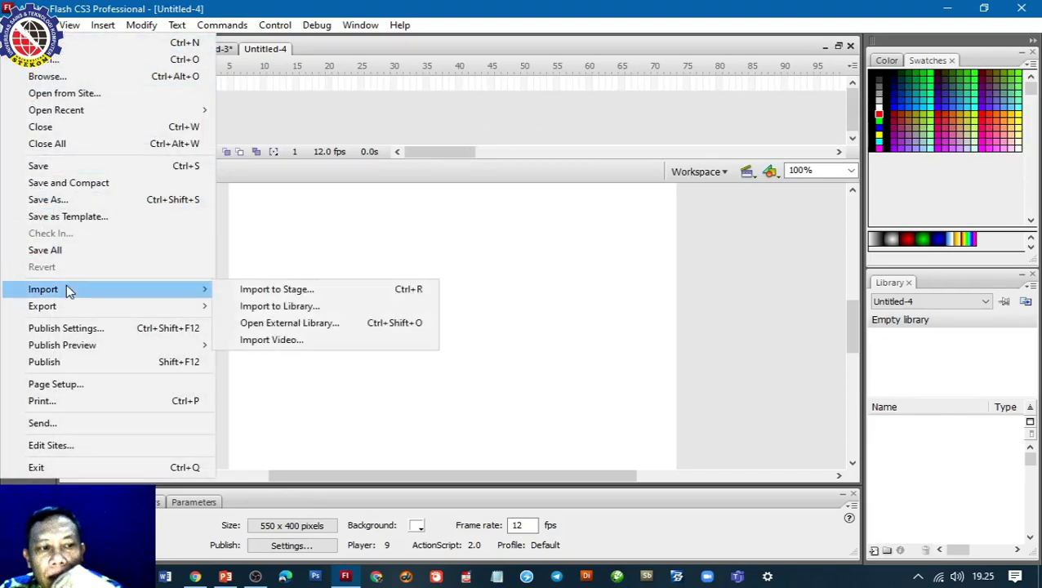
left_click(260, 307)
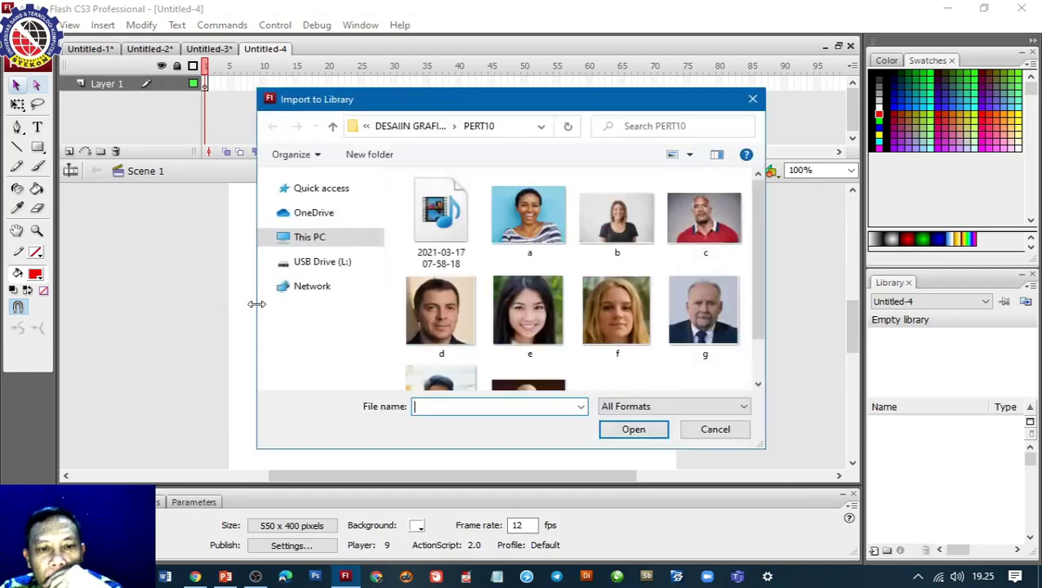
double_click(508, 315)
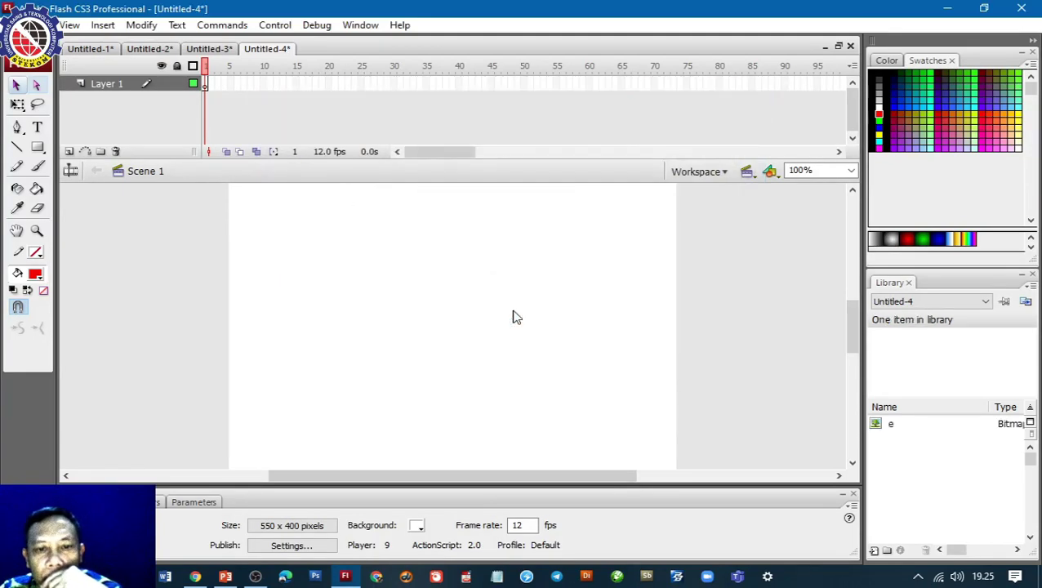
left_click(25, 25)
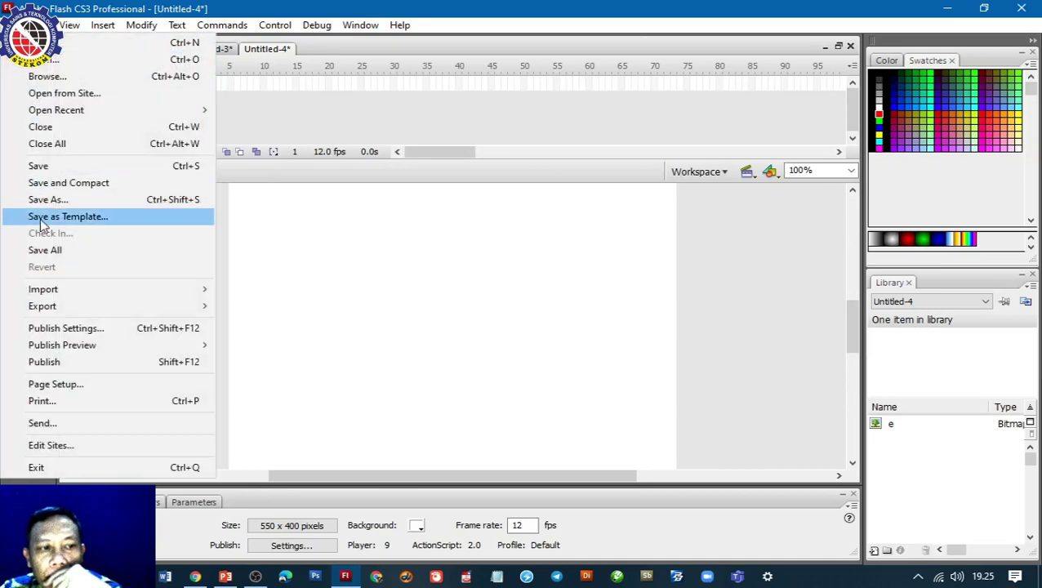
mouse_move(70, 289)
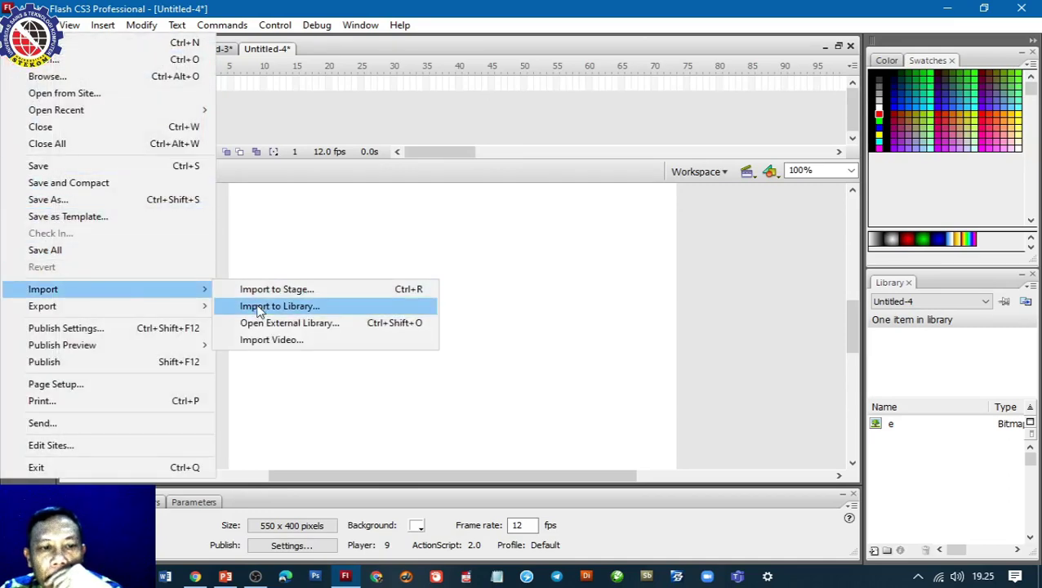
left_click(259, 306)
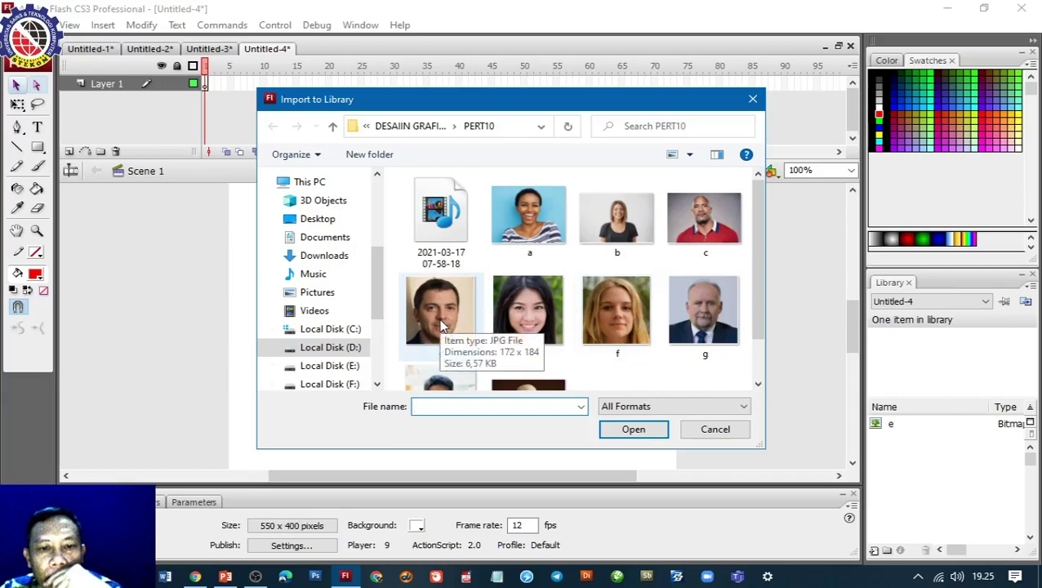
left_click(608, 316)
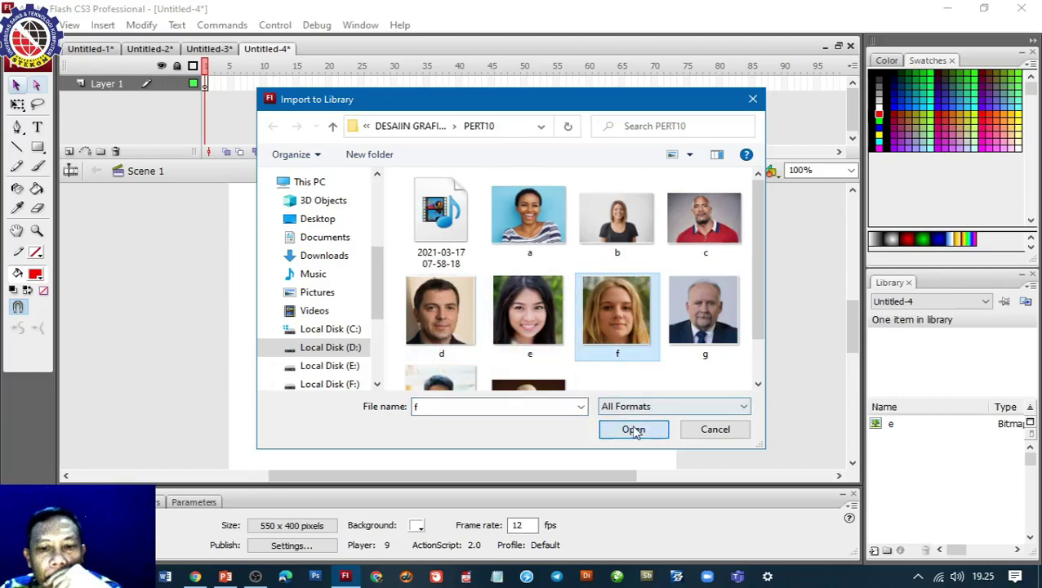
left_click(633, 429)
Step: Place picture e from the library on the stage and enlarge it to nearly twice its width with Free Transform
left_click(888, 426)
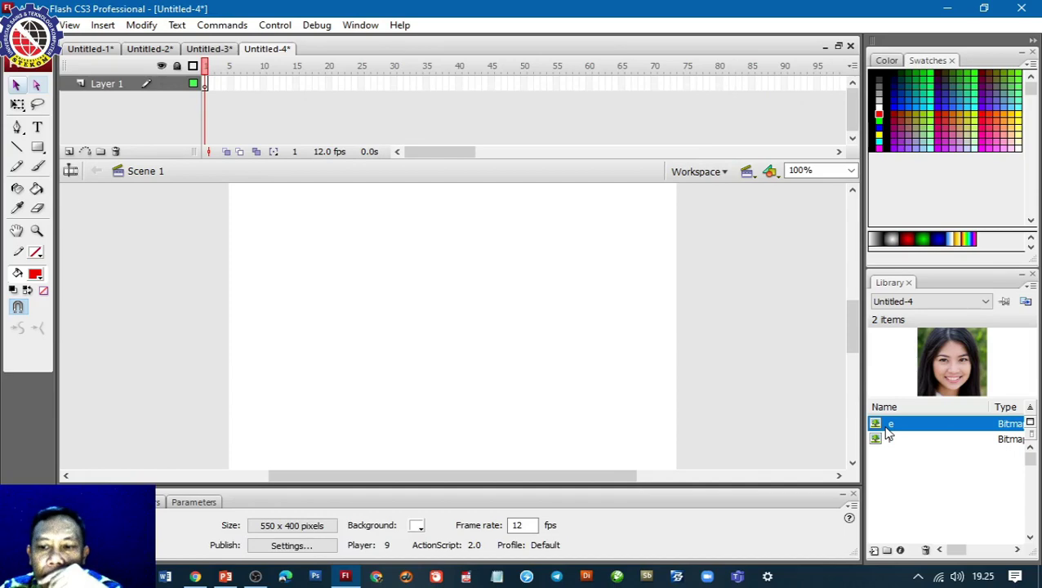
left_click_drag(888, 426, 428, 343)
left_click(17, 104)
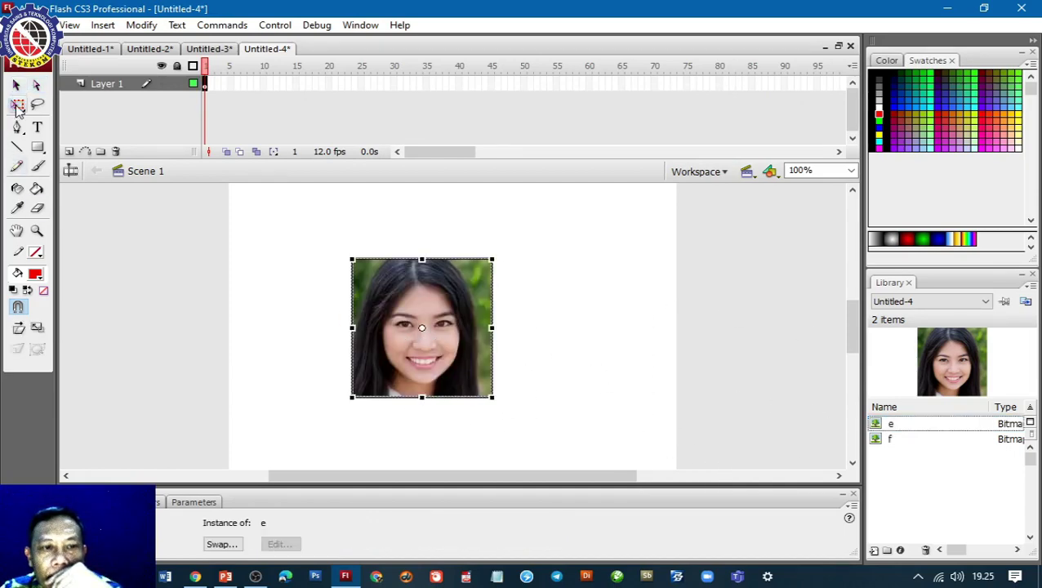
left_click_drag(491, 398, 549, 442)
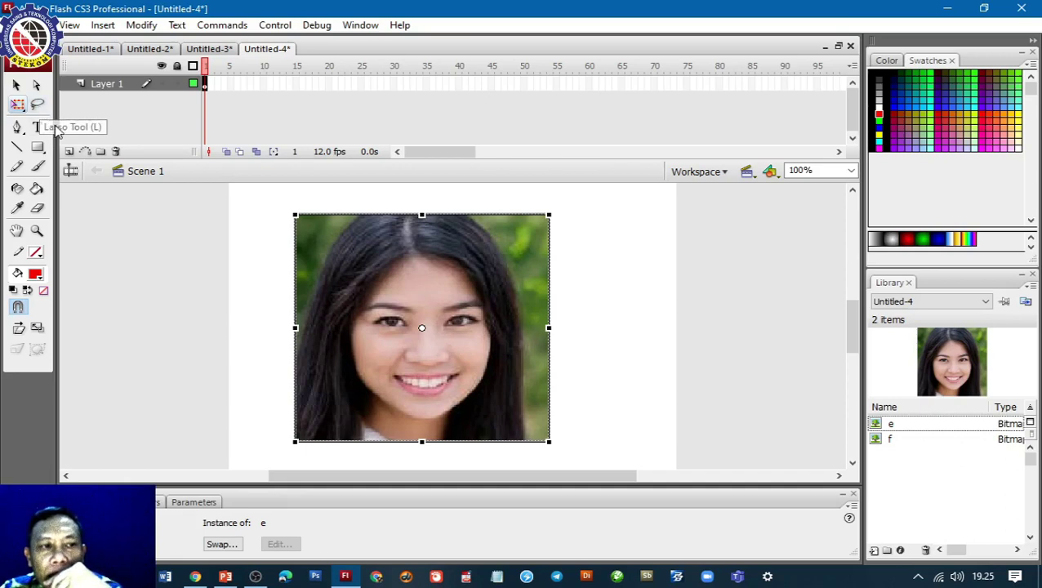
Step: Add a layer above Layer 1 and draw a red circle on it over the picture's upper-left corner with the Oval tool
left_click(68, 151)
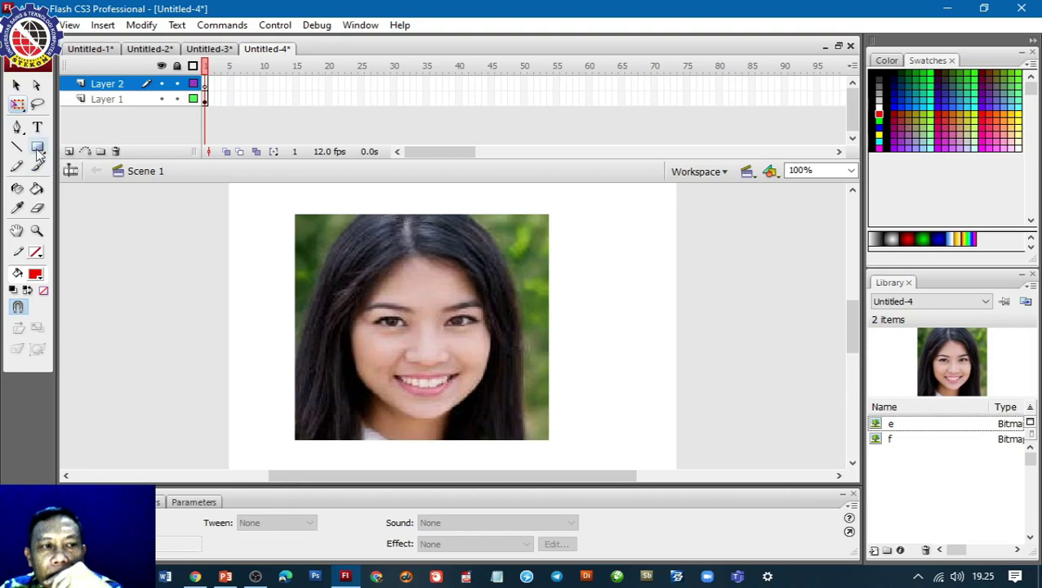
left_click(37, 147)
left_click(61, 192)
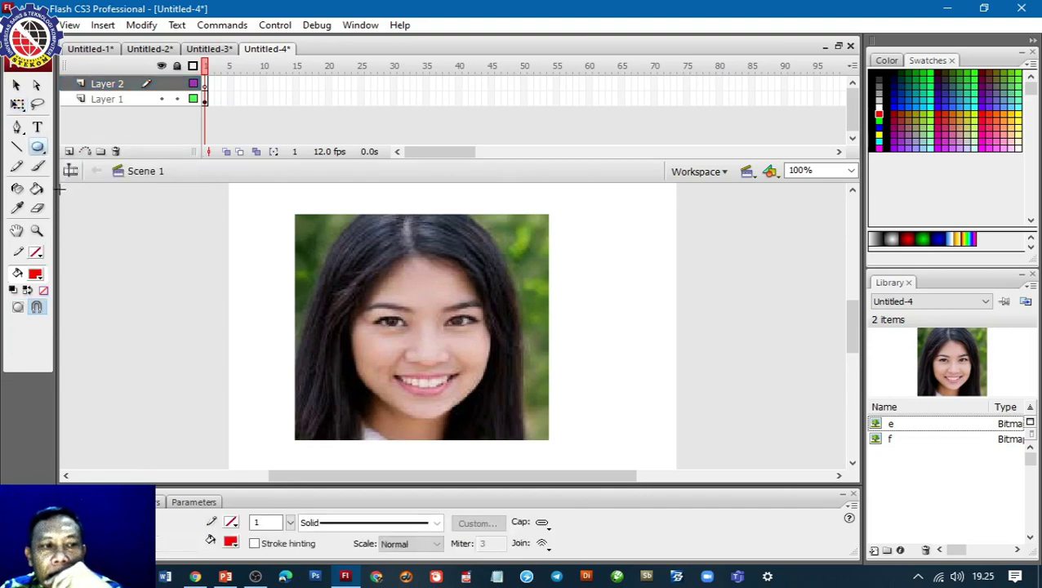
left_click_drag(295, 216, 368, 284)
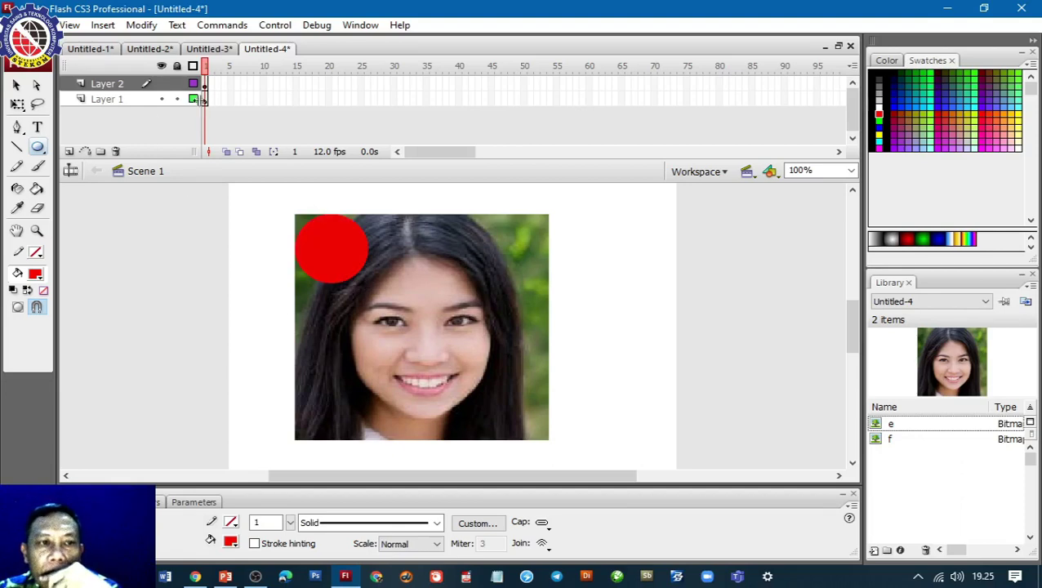
Step: Extend the picture on Layer 1 to frame 65
left_click(143, 112)
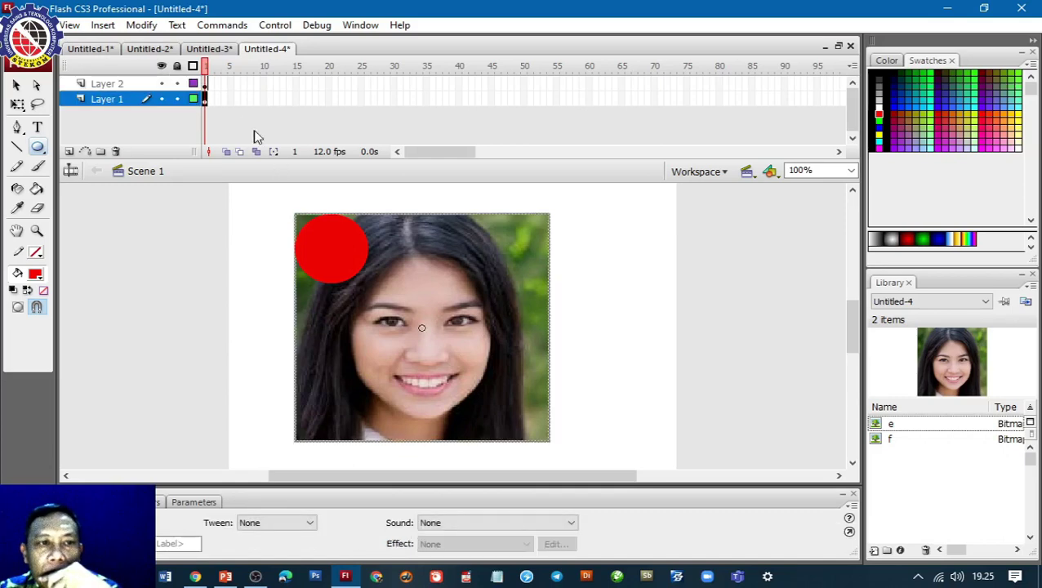
right_click(622, 99)
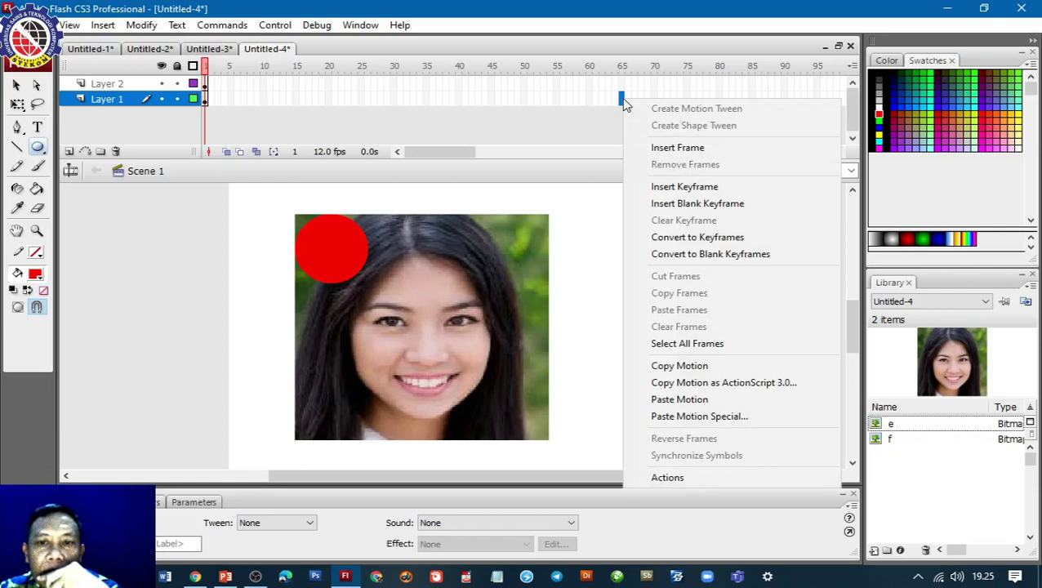
left_click(658, 150)
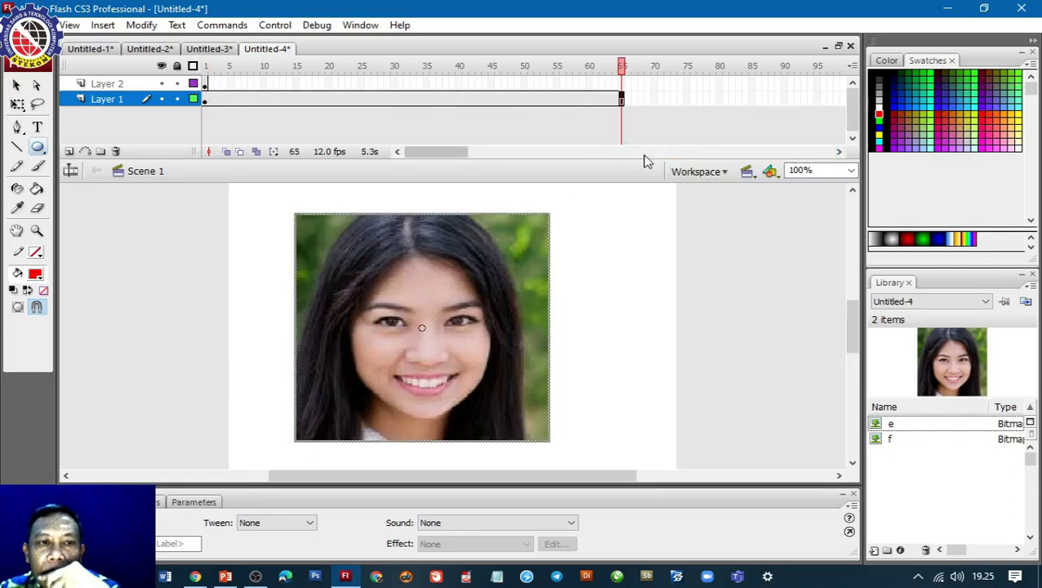
Step: Apply a motion tween to the red circle starting from frame 1 of Layer 2
left_click(205, 83)
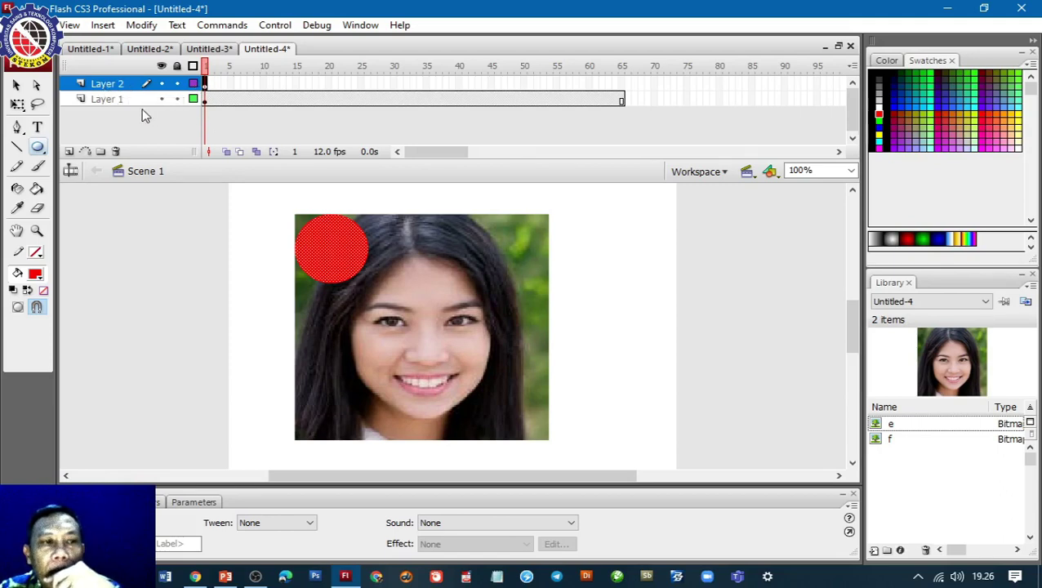
right_click(206, 84)
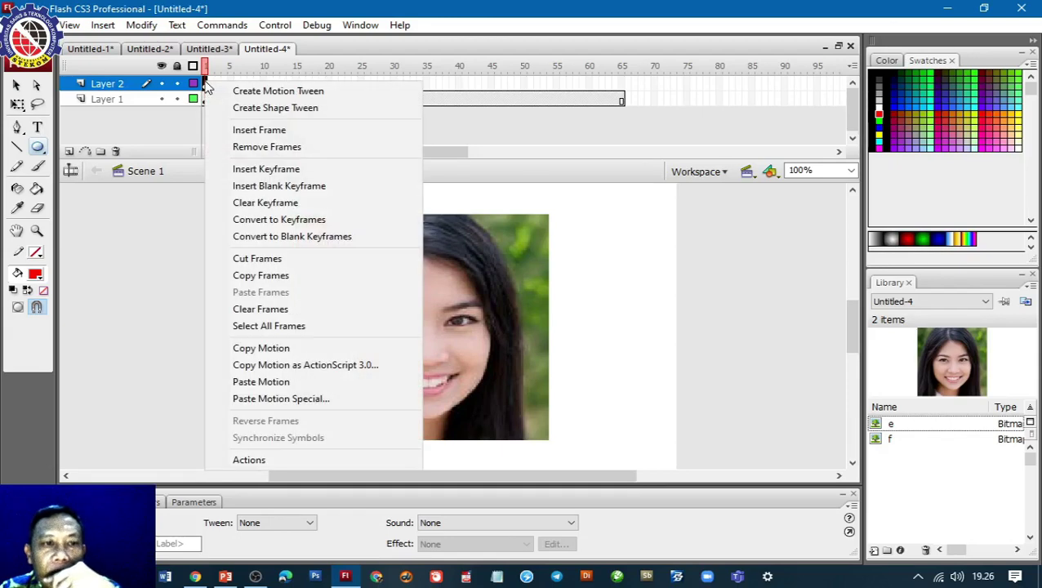
left_click(288, 96)
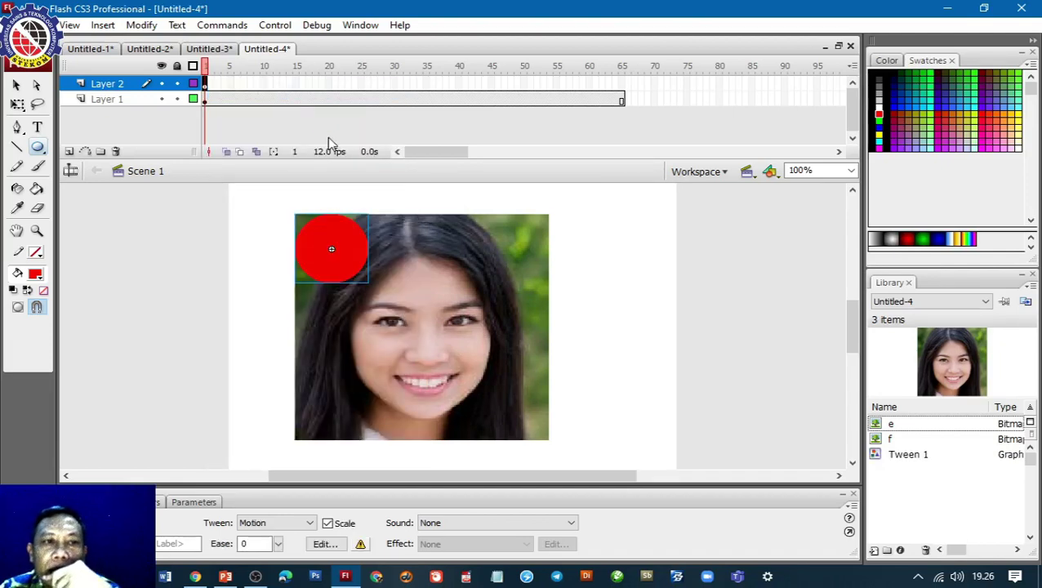
Step: Insert keyframes on Layer 2 at frames 10 and 18, placing the circle over the left-hand eye and the right-hand eye
right_click(263, 86)
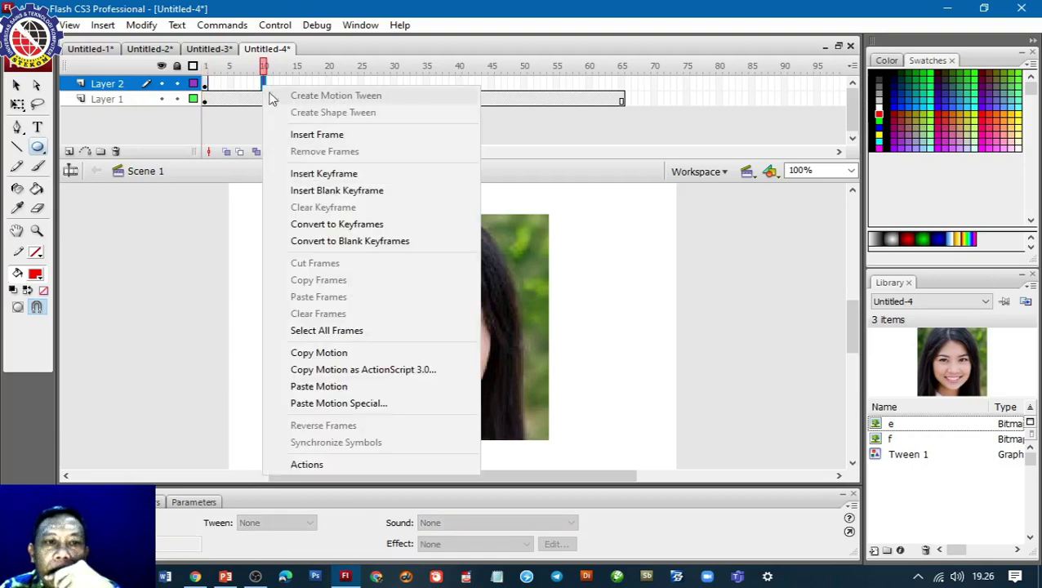
left_click(327, 172)
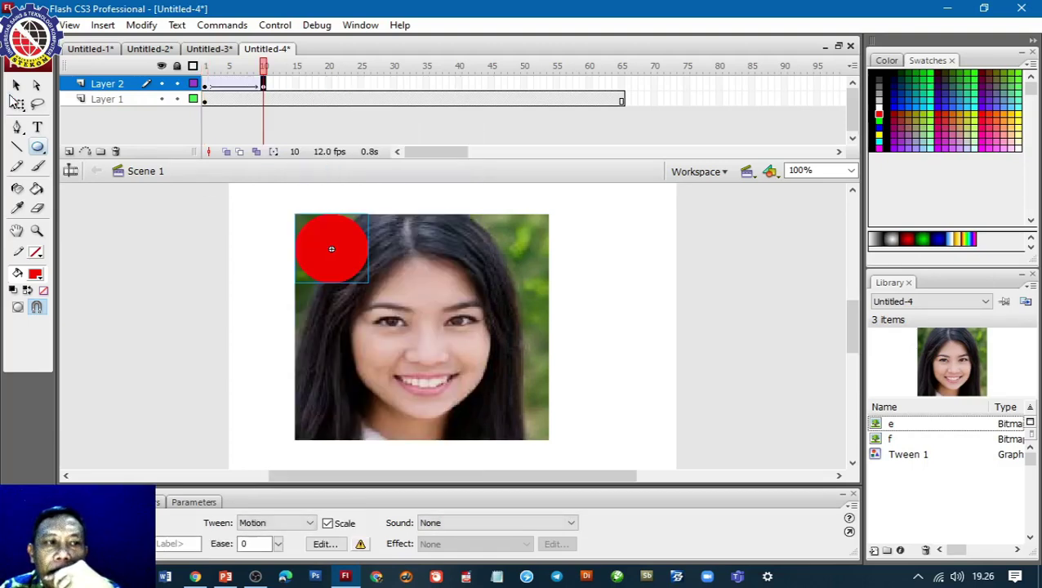
left_click(16, 85)
left_click_drag(328, 278, 362, 327)
right_click(316, 85)
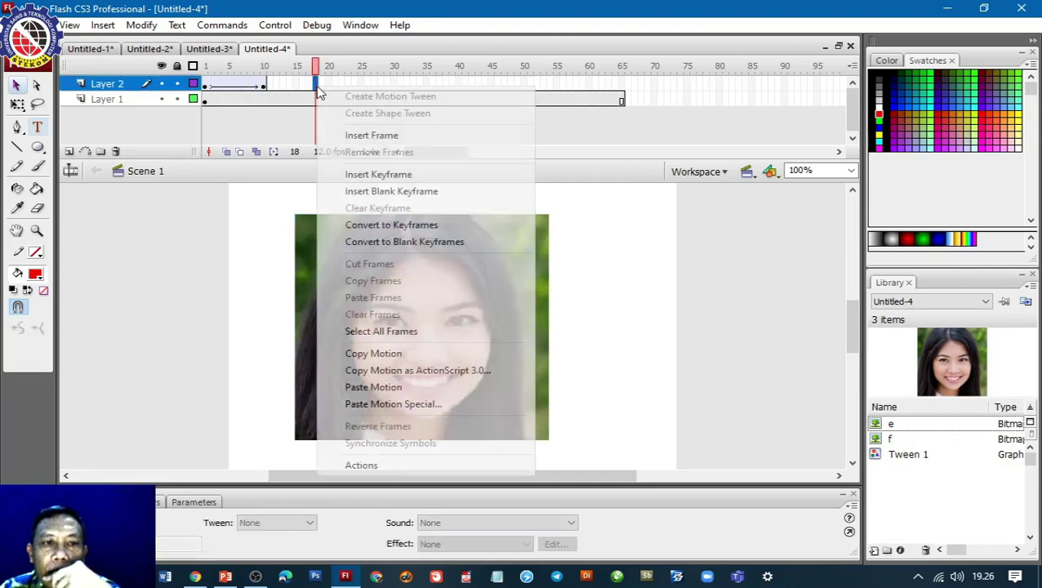
left_click(361, 173)
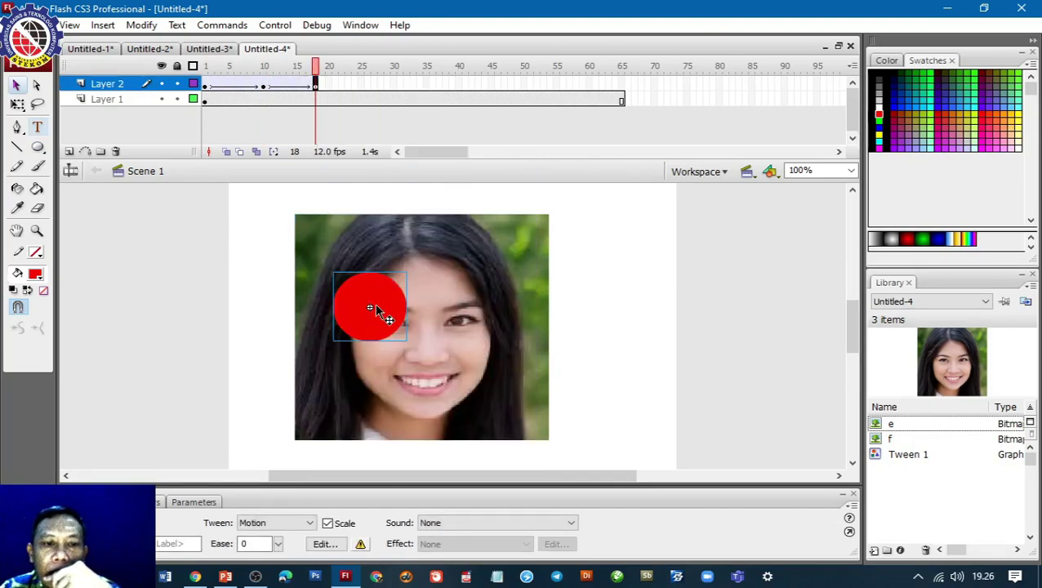
left_click_drag(378, 306, 465, 323)
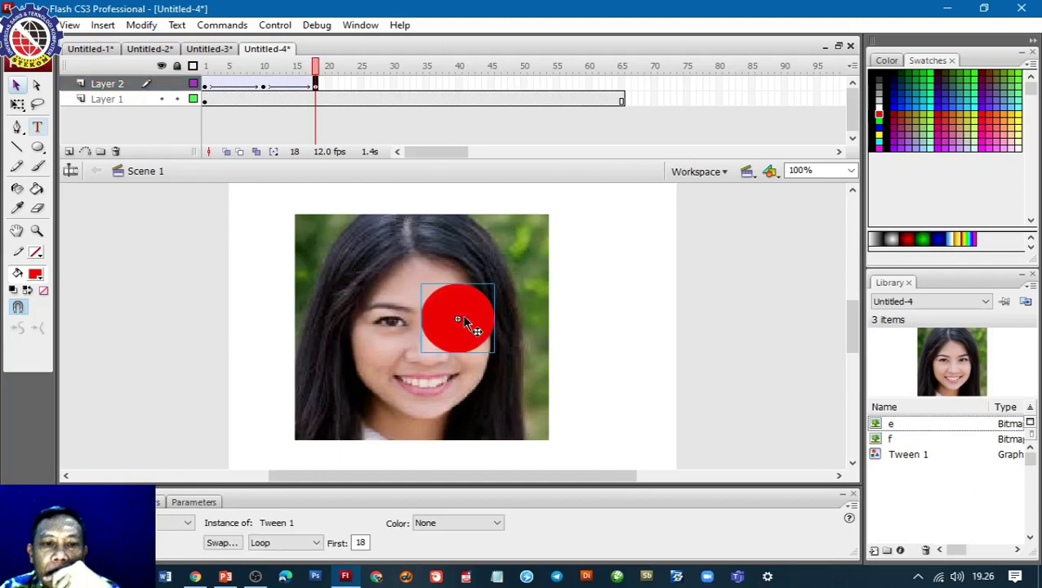
Step: Insert keyframes on Layer 2 at frames 28 and 38, placing the circle over the mouth and the chin
right_click(380, 85)
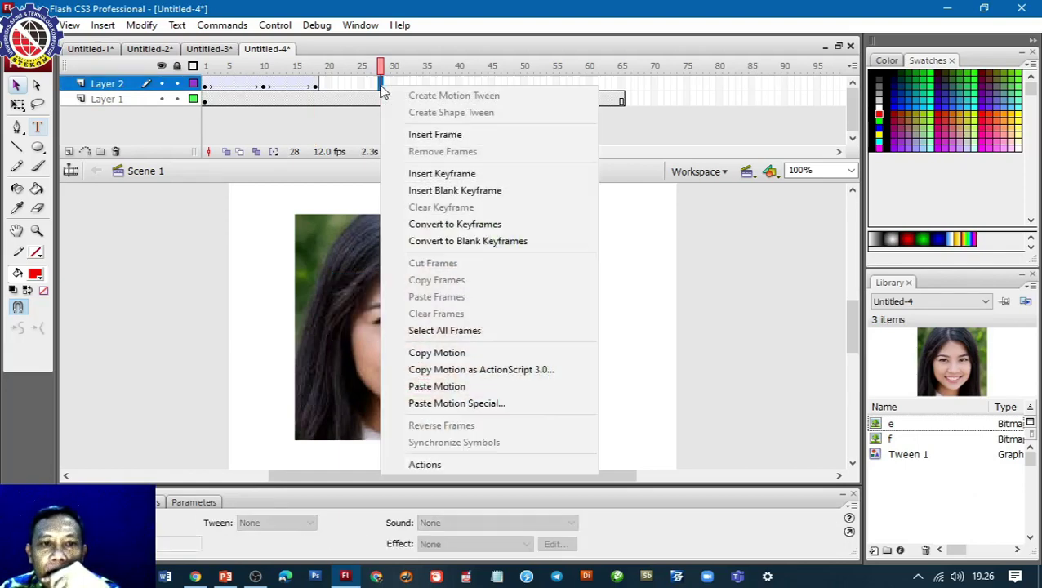
left_click(414, 172)
left_click_drag(472, 323, 441, 369)
right_click(445, 87)
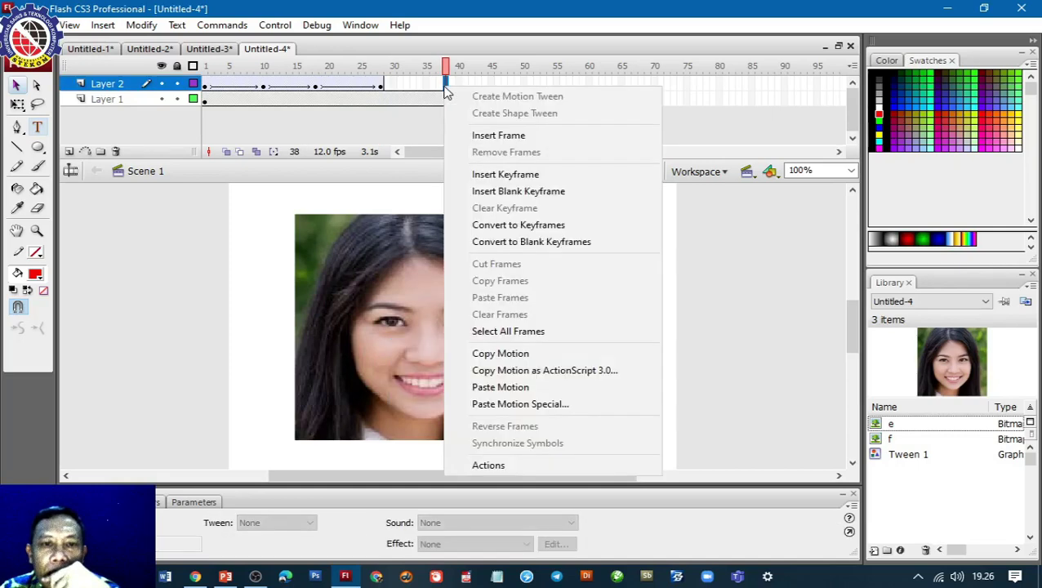
left_click(496, 174)
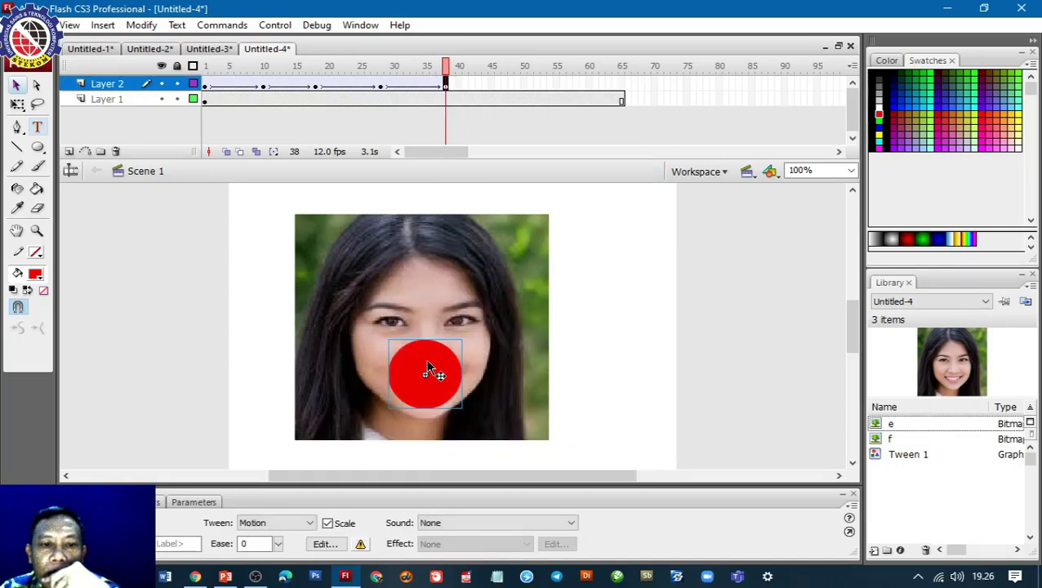
left_click_drag(431, 368, 416, 401)
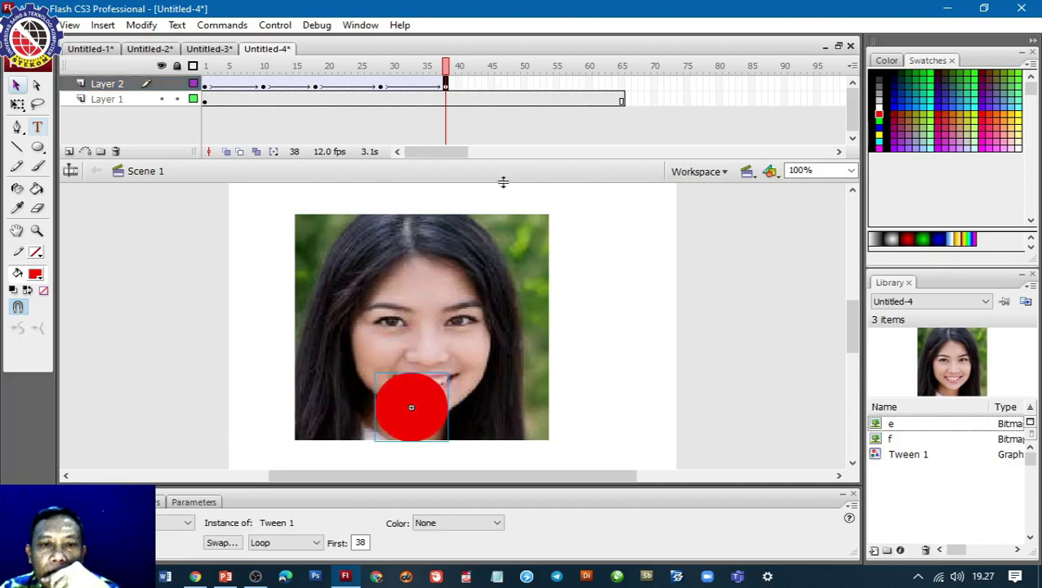
Step: Insert keyframes on Layer 2 at frames 47 and 54, placing the circle at mid-forehead and at the forehead's upper-right side
right_click(506, 86)
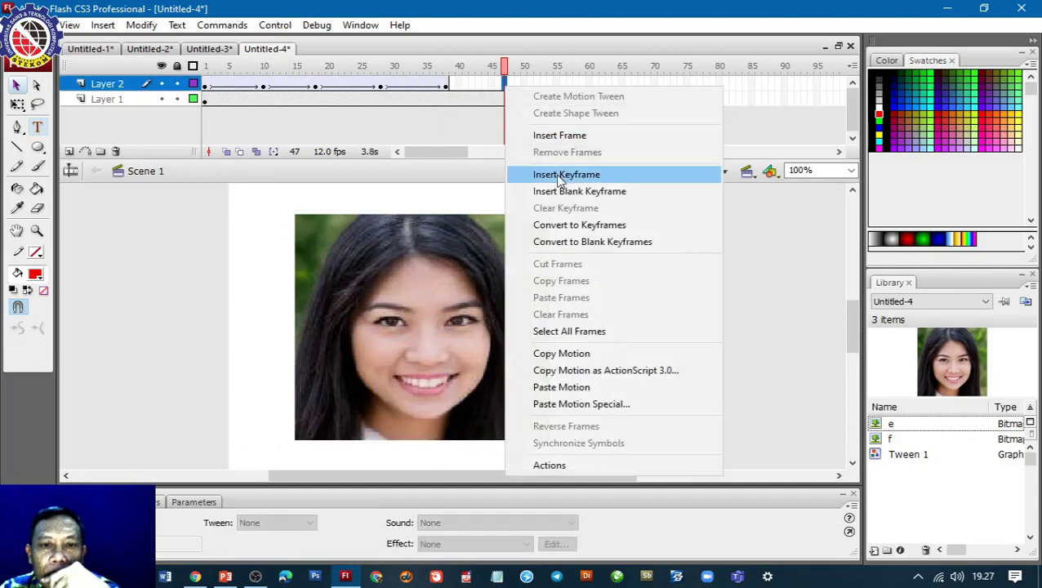
left_click(555, 173)
left_click_drag(423, 399, 428, 292)
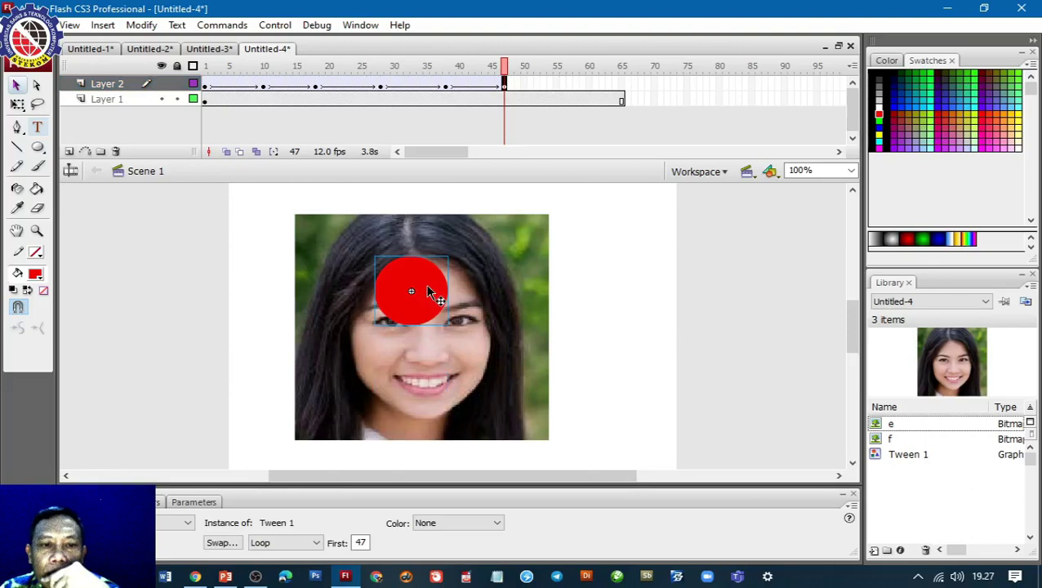
right_click(550, 87)
left_click(625, 169)
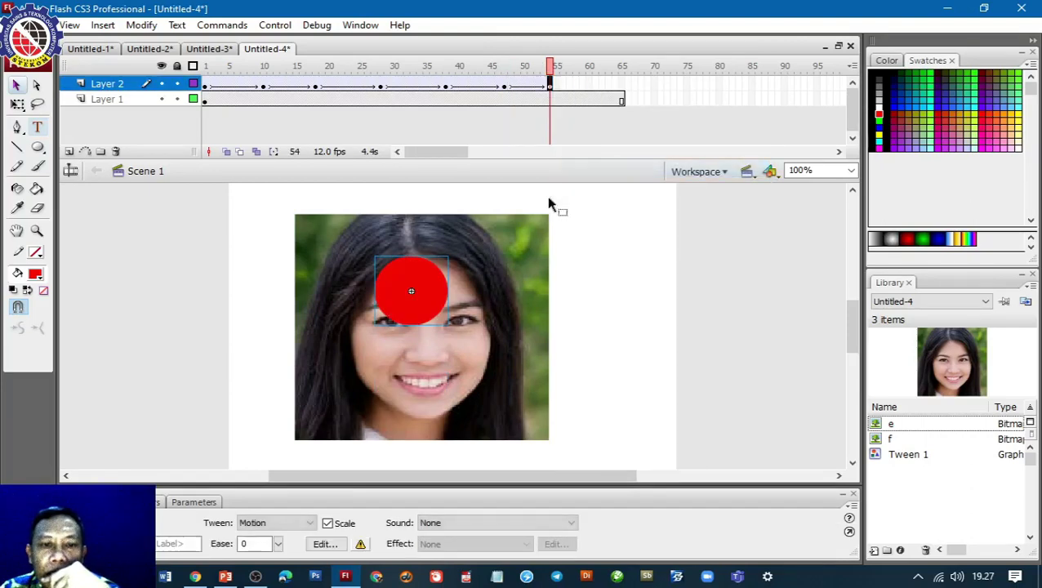
left_click_drag(436, 298, 472, 271)
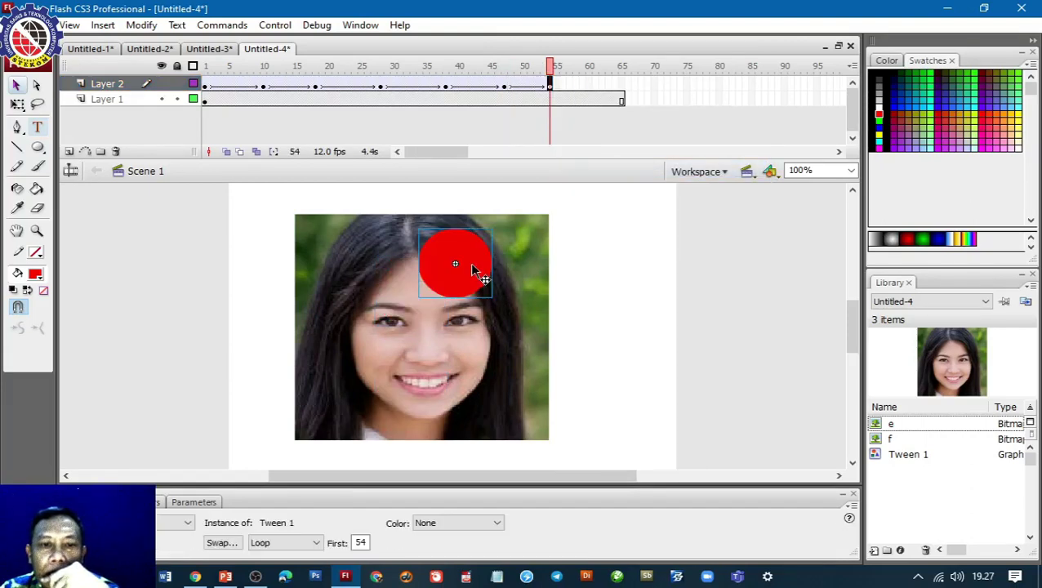
Step: Insert keyframes on Layer 2 at frames 61 and 65, placing the circle at the picture's top edge and at its left edge
right_click(594, 85)
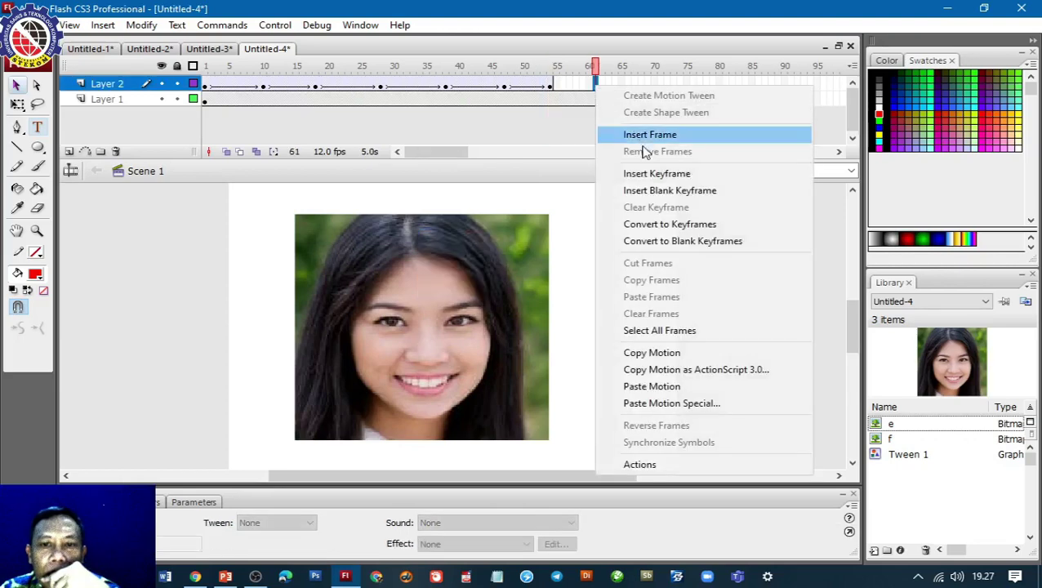
left_click(654, 172)
left_click_drag(489, 263, 409, 246)
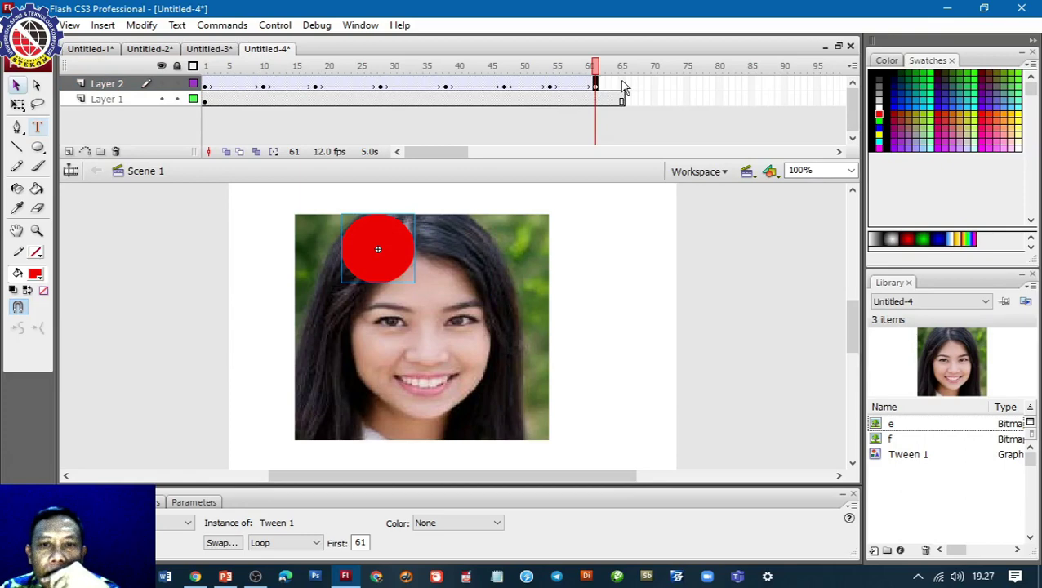
right_click(624, 87)
left_click(663, 168)
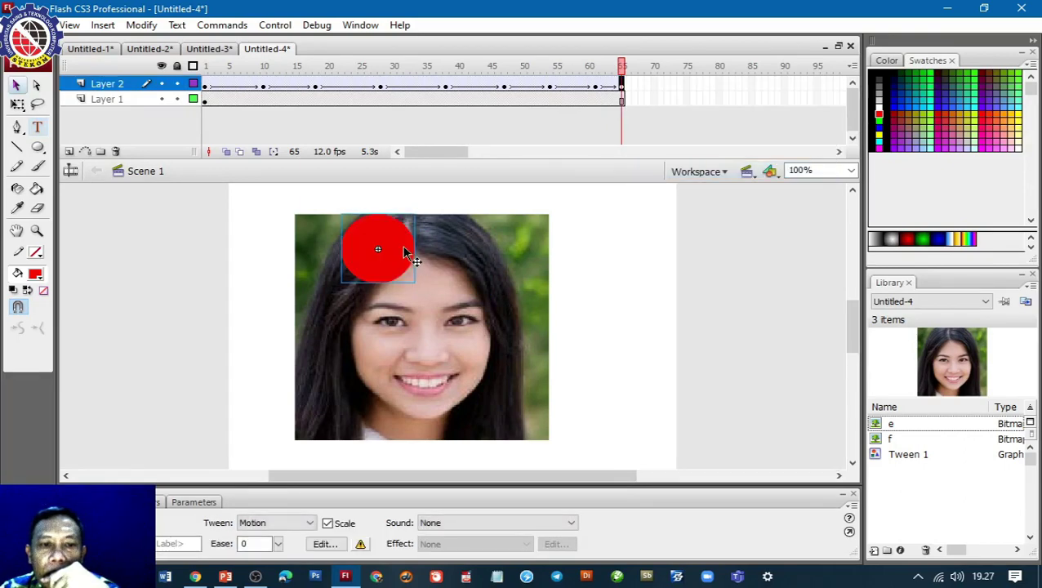
left_click_drag(406, 252, 360, 345)
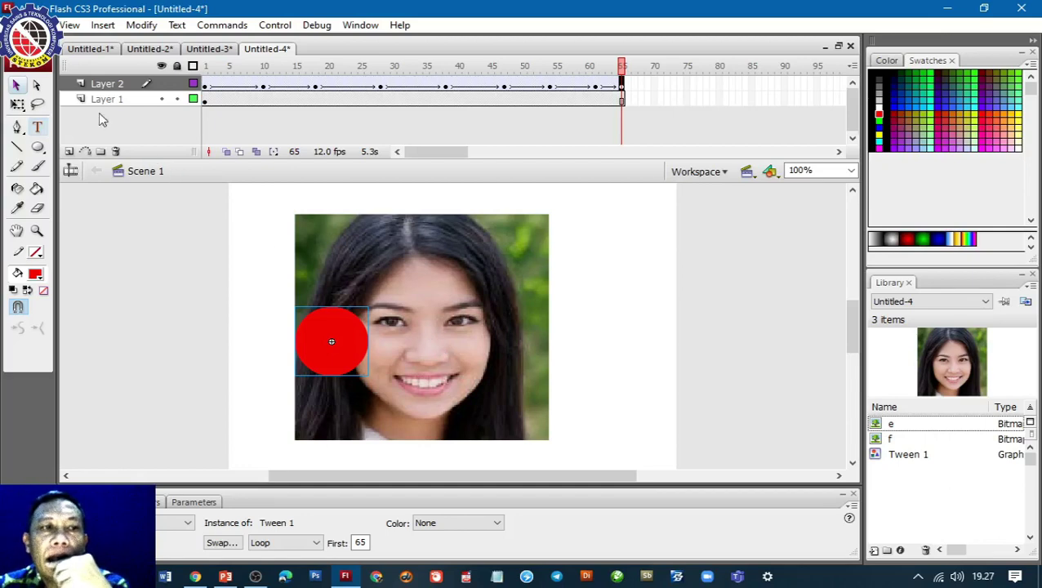
Step: Convert Layer 2 into a mask over the picture on Layer 1 and test the movie
right_click(103, 86)
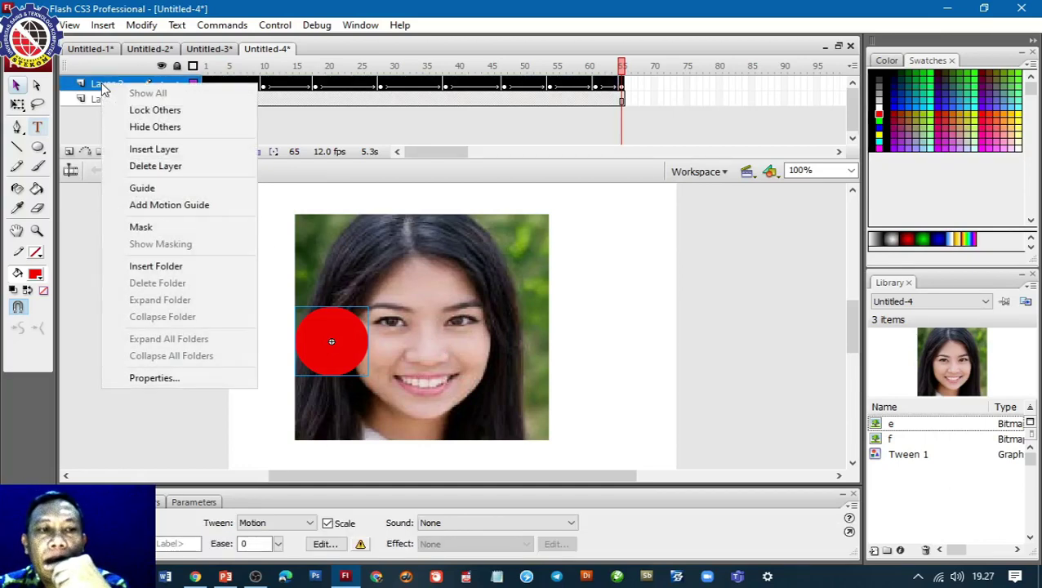
left_click(151, 229)
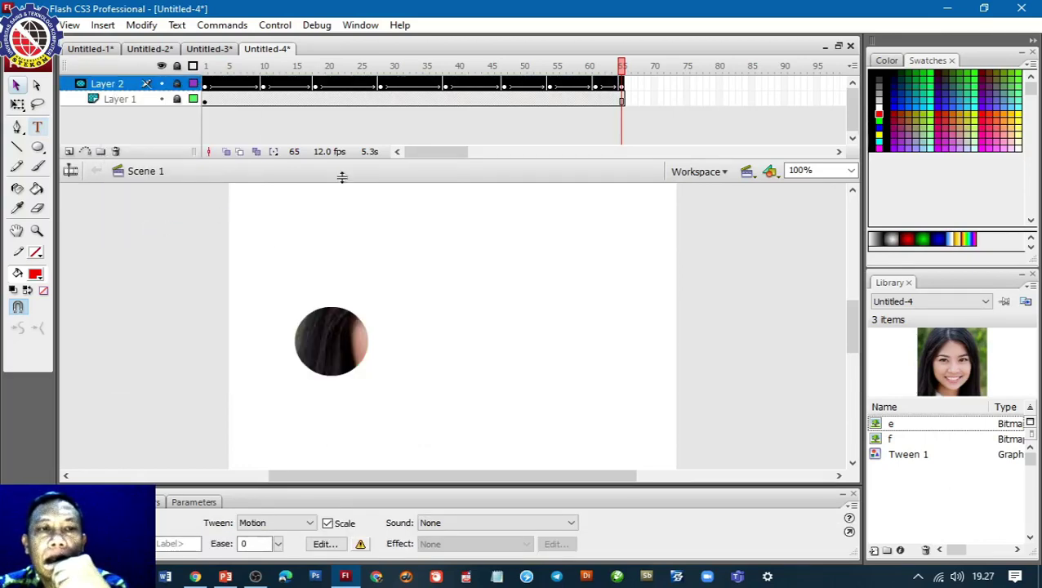
key("Return")
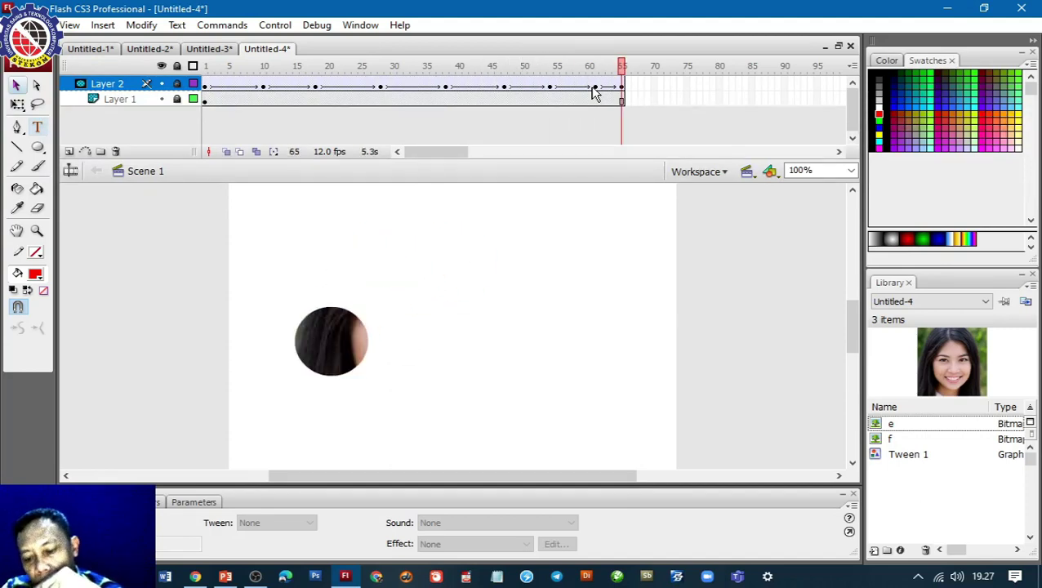
key("ctrl+Return")
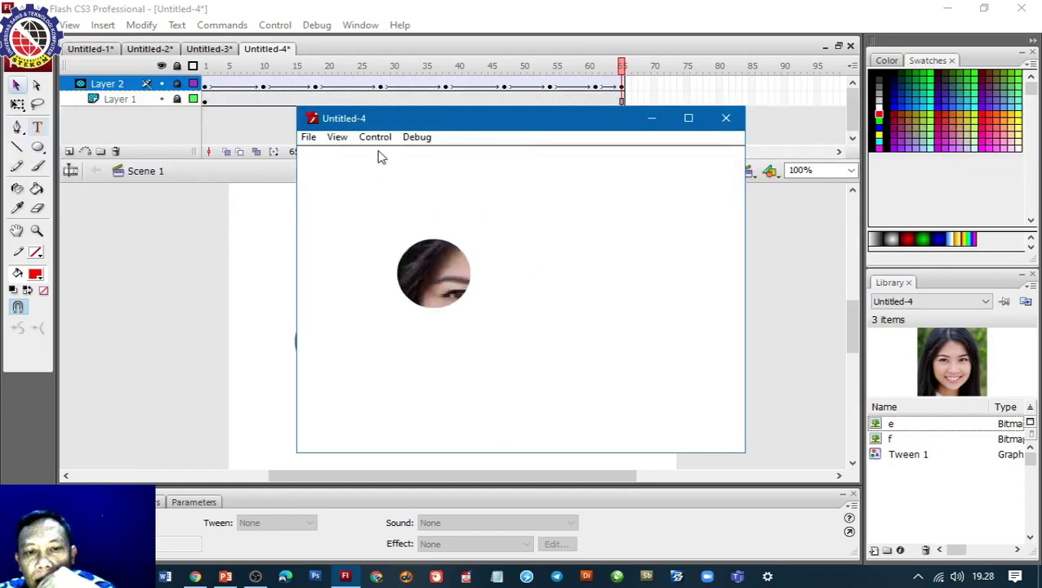
left_click(726, 118)
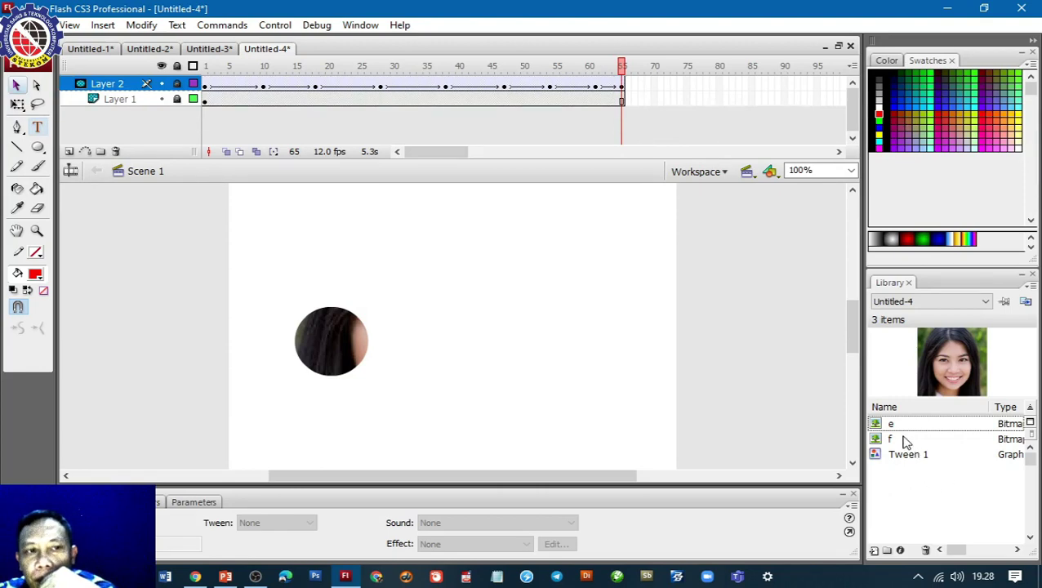
Step: Undo the mask and every keyframe of the moving circle after frame 1 on Layer 2
right_click(103, 85)
left_click(143, 232)
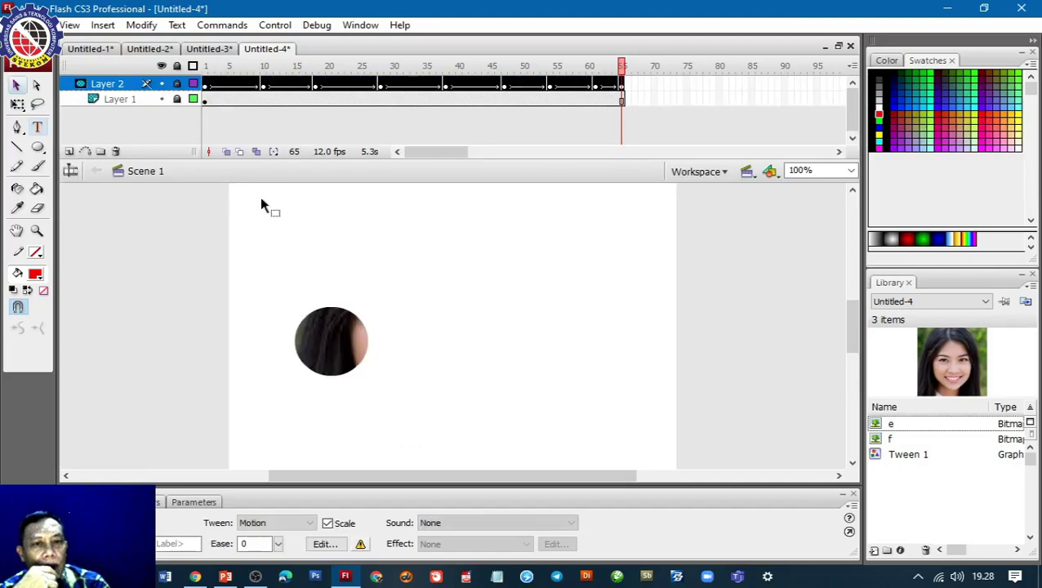
key("ctrl+z")
key("ctrl+z")
key("ctrl+z")
key("ctrl+z")
key("ctrl+z")
key("ctrl+z")
key("ctrl+z")
key("ctrl+z")
key("ctrl+z")
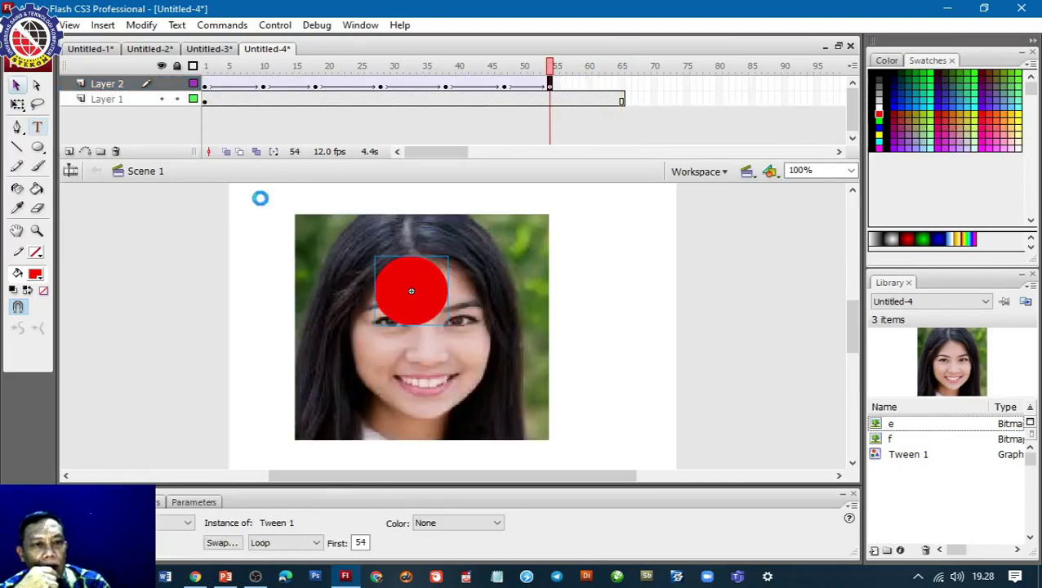
key("ctrl+z")
key("ctrl+z")
key("ctrl+z")
key("ctrl+z")
key("ctrl+z")
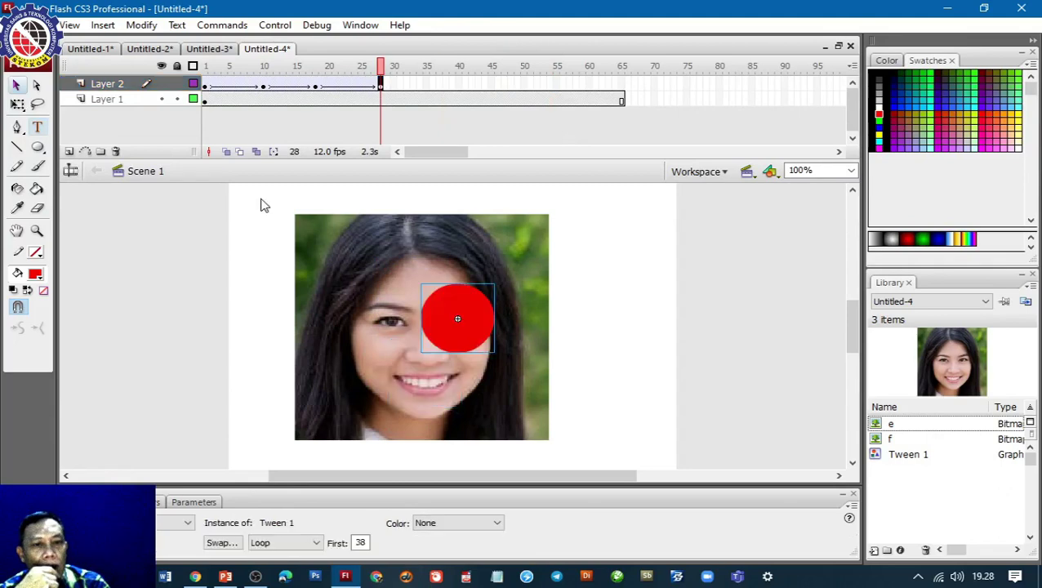
key("ctrl+z")
key("ctrl+z")
key("ctrl+z")
key("ctrl+z")
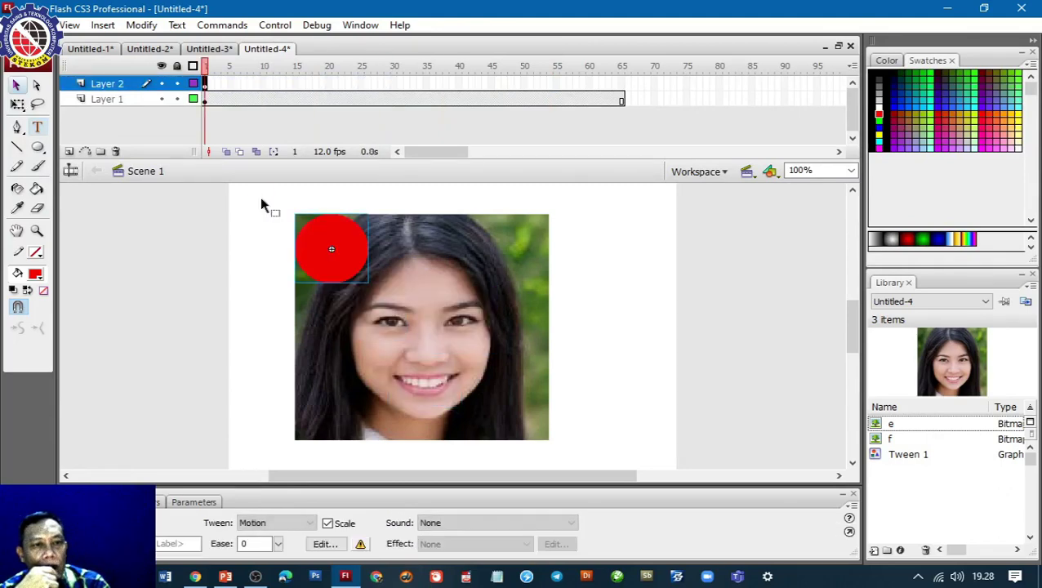
Step: Undo the motion tween, the picture's frame extension and the creation of Layer 2 with its red circle
key("ctrl+z")
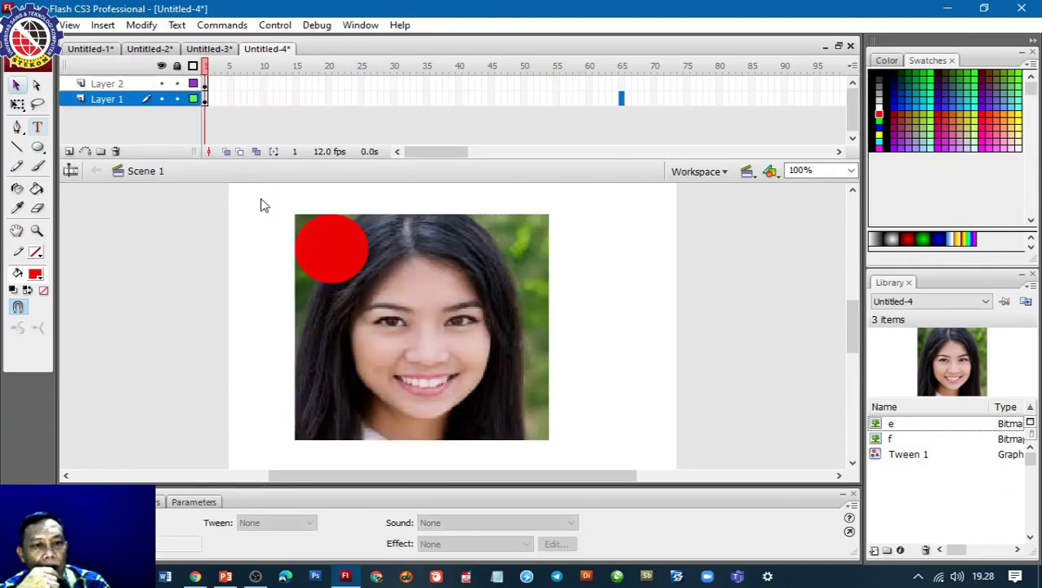
key("ctrl+z")
key("ctrl+z")
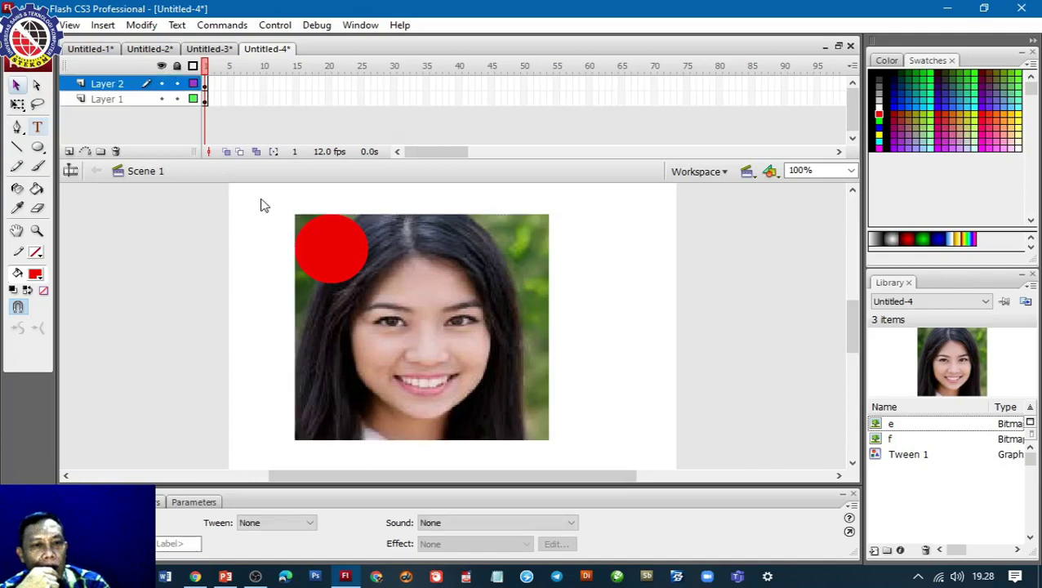
key("ctrl+z")
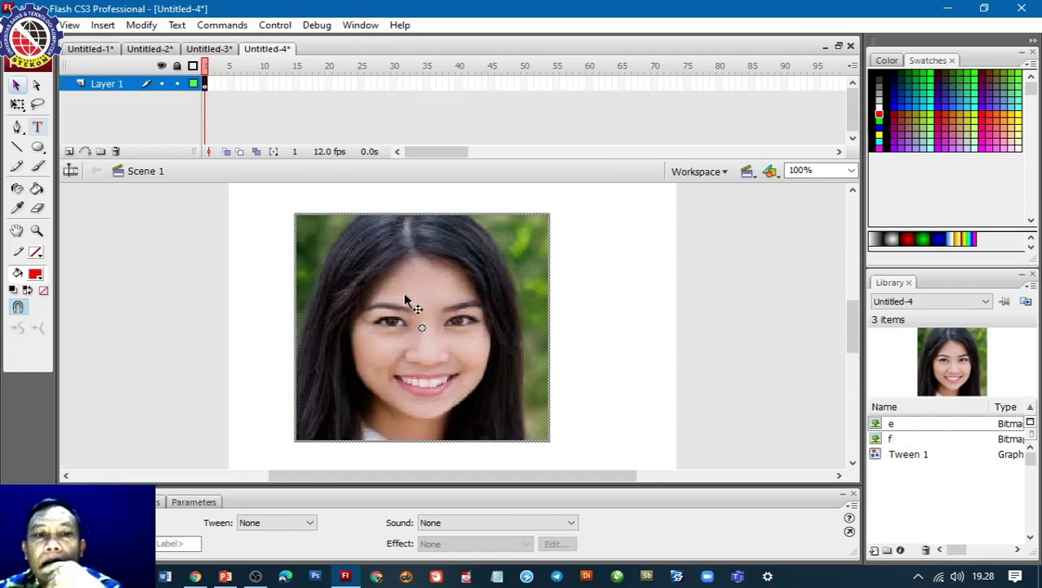
Step: Add a new layer above Layer 1 and place picture f from the library over picture e's upper-left part
left_click(70, 153)
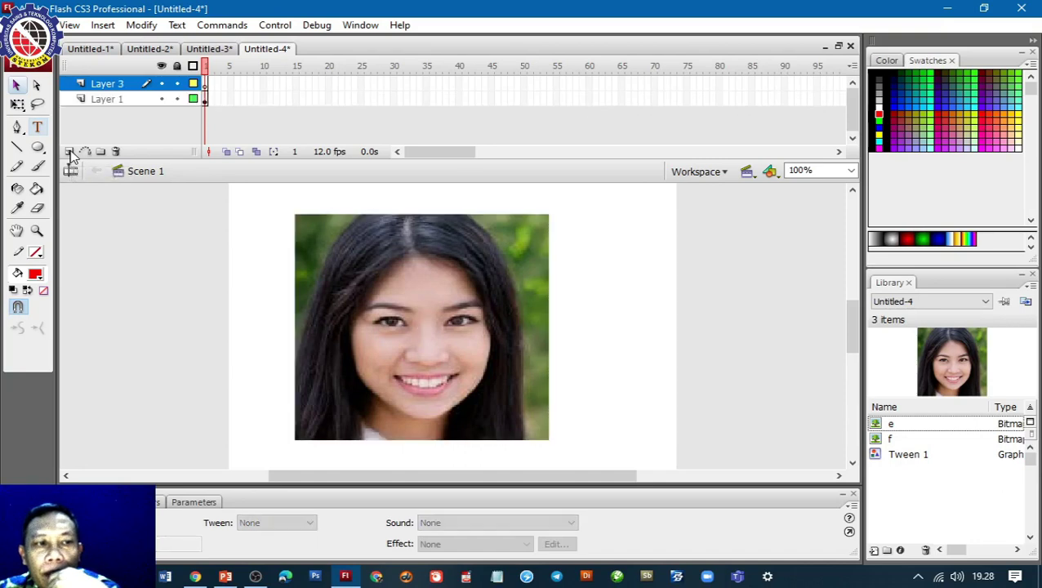
left_click(895, 442)
left_click_drag(898, 443, 371, 293)
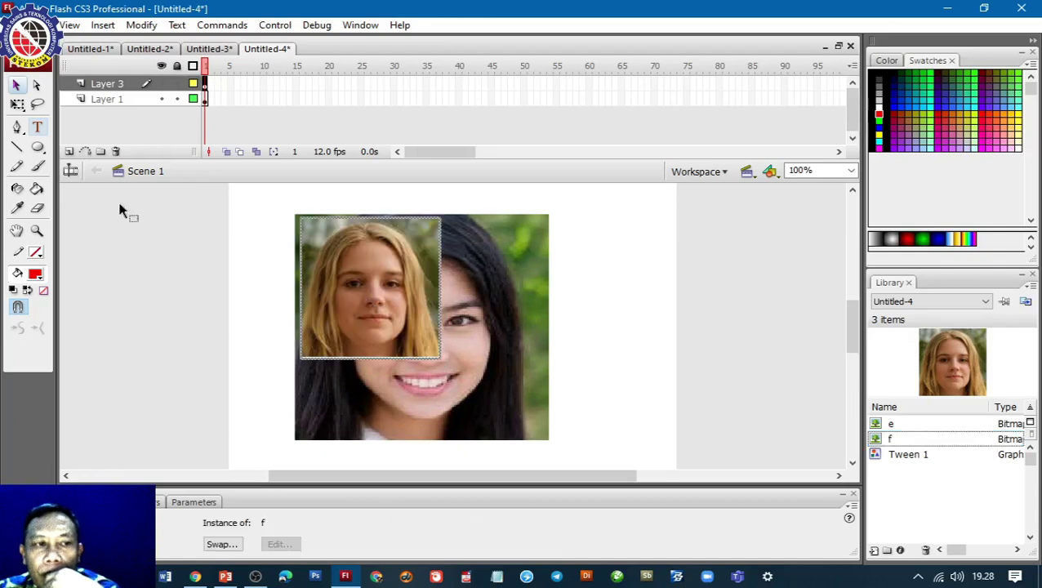
Step: Enlarge picture f with Free Transform and align it over picture e so that it covers nearly all of it
left_click(19, 108)
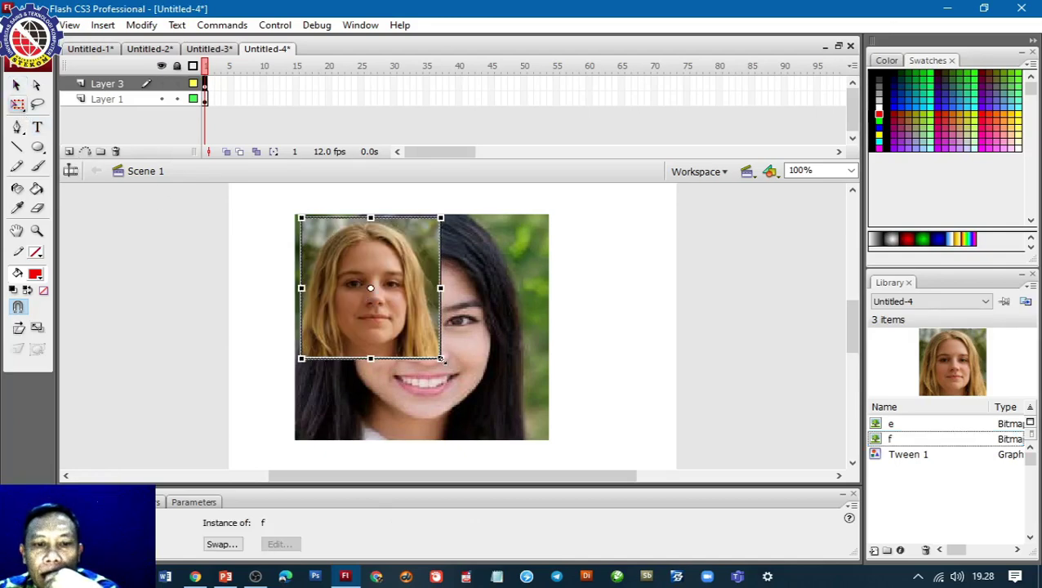
left_click_drag(441, 359, 467, 377)
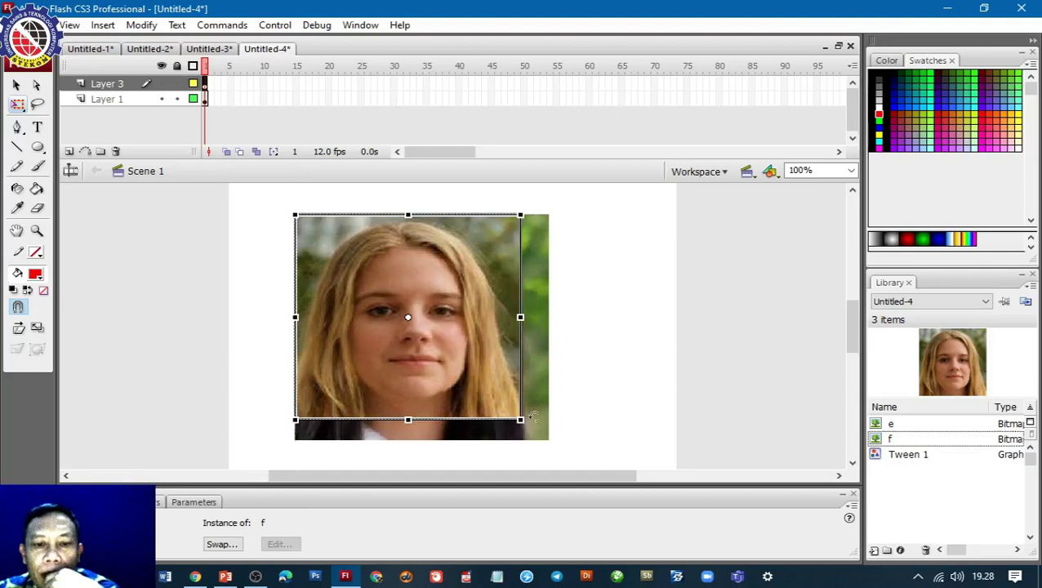
mouse_move(521, 420)
left_mouse_down()
mouse_move(530, 428)
mouse_move(513, 408)
left_mouse_up()
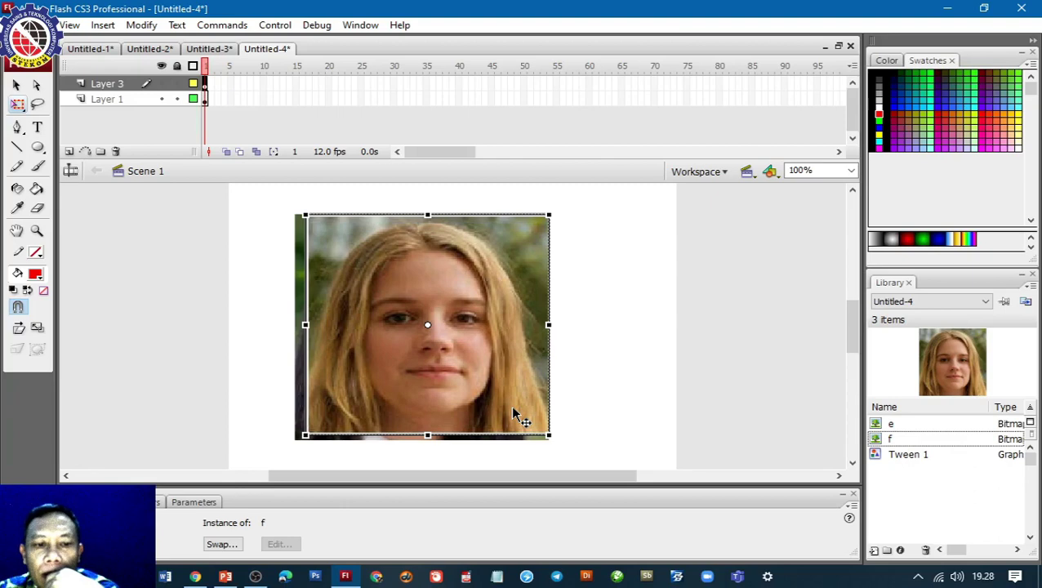
left_click_drag(302, 438, 299, 439)
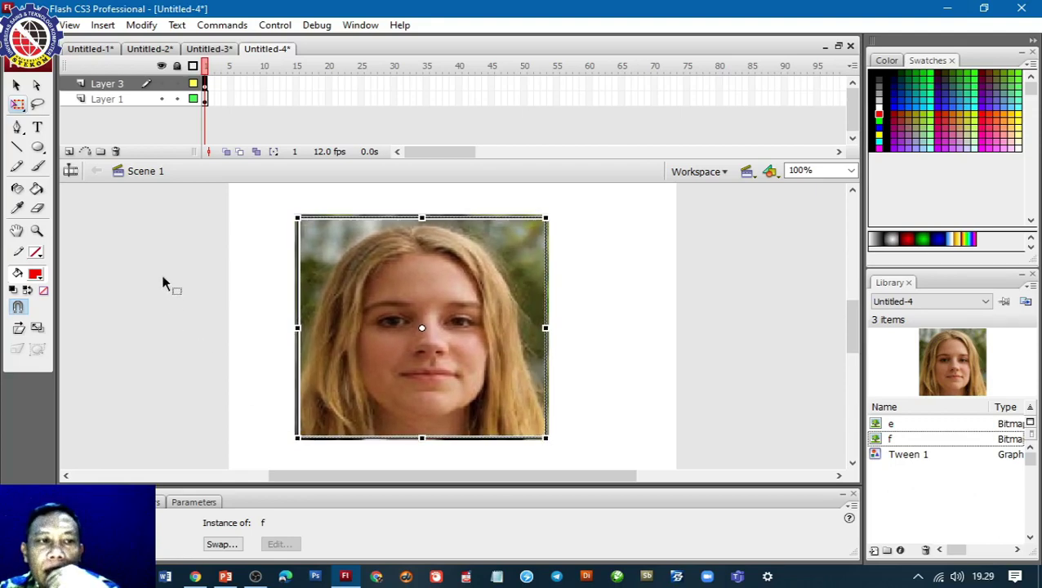
Step: Add a new layer above Layer 3 and draw a red circle without outline over the pictures' upper-left corner
left_click(161, 85)
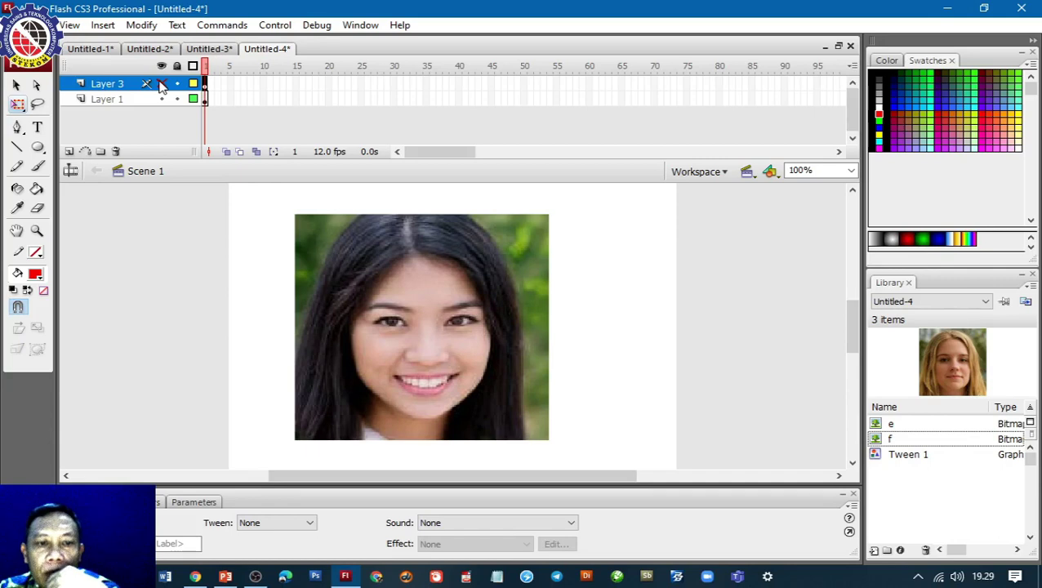
left_click(161, 85)
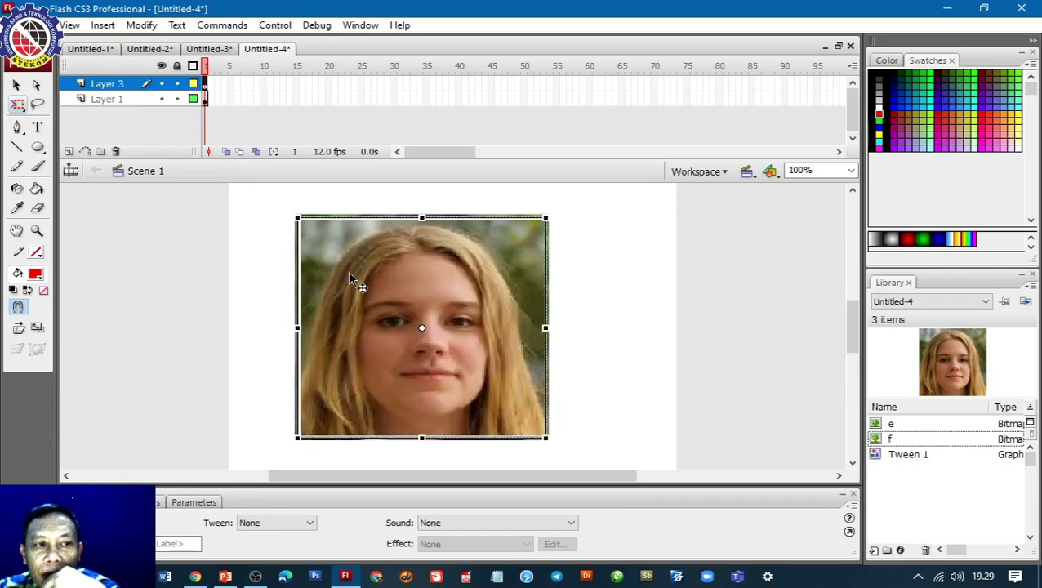
left_click(70, 152)
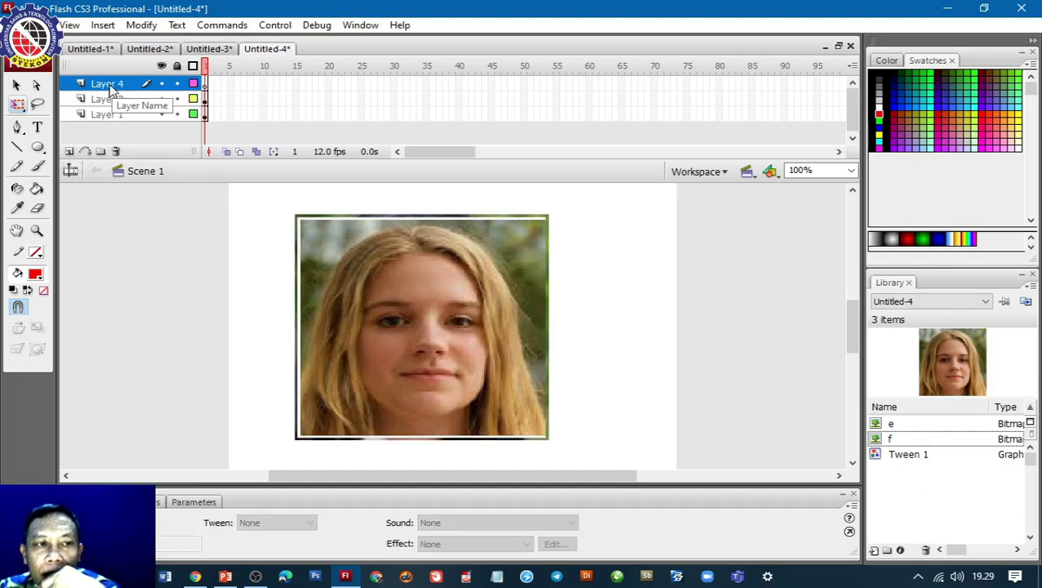
left_click(37, 147)
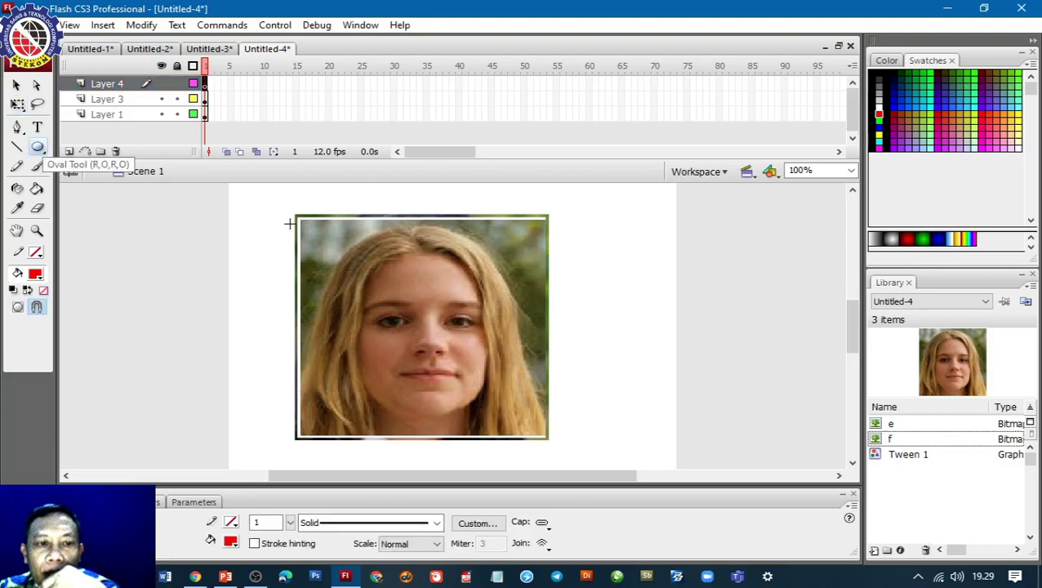
left_click_drag(272, 203, 357, 281)
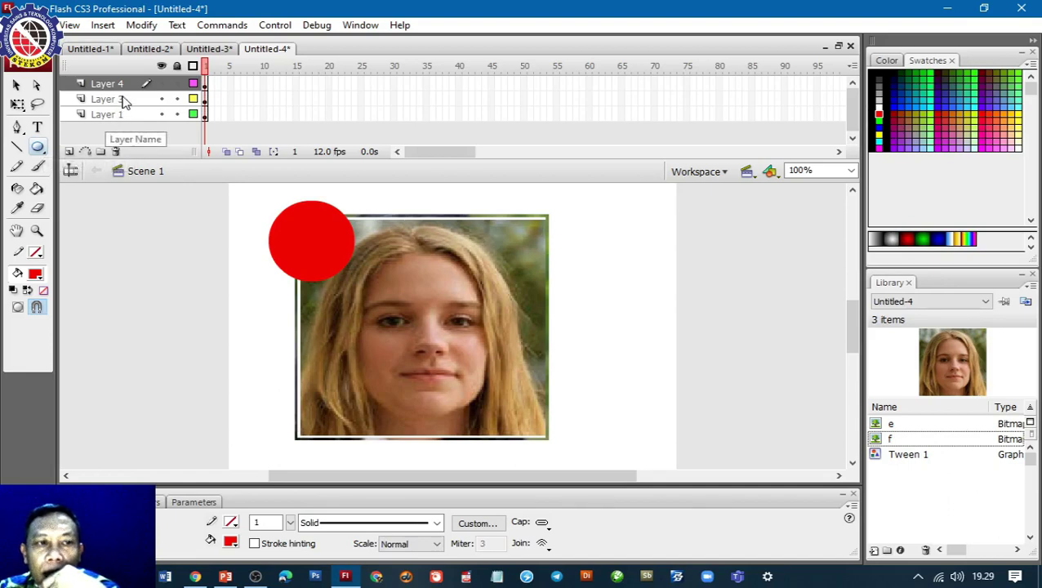
Step: Extend the picture frames on both Layer 3 and Layer 1 to frame 70
left_click(653, 107)
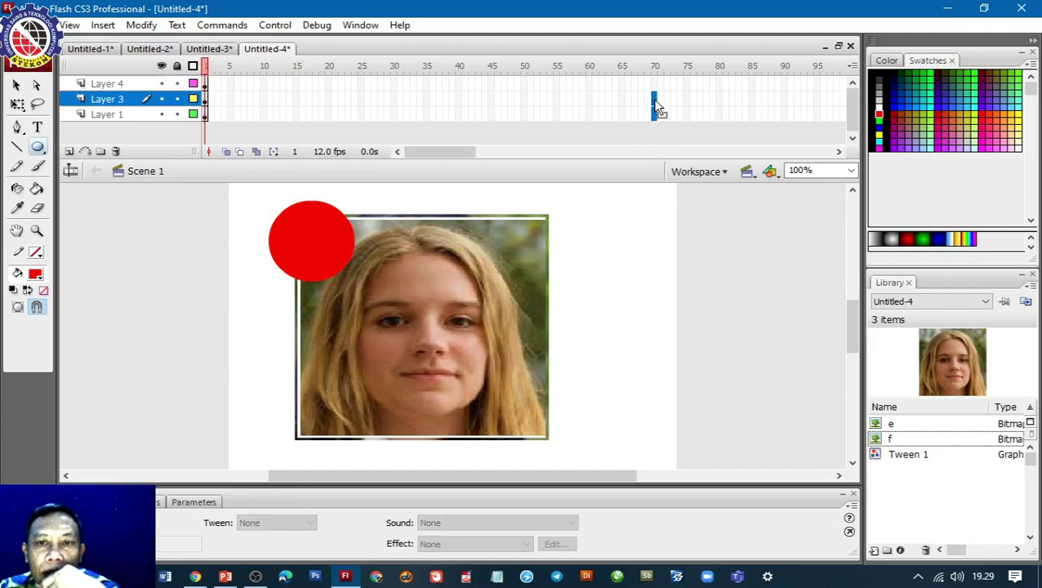
right_click(658, 107)
left_click(651, 125)
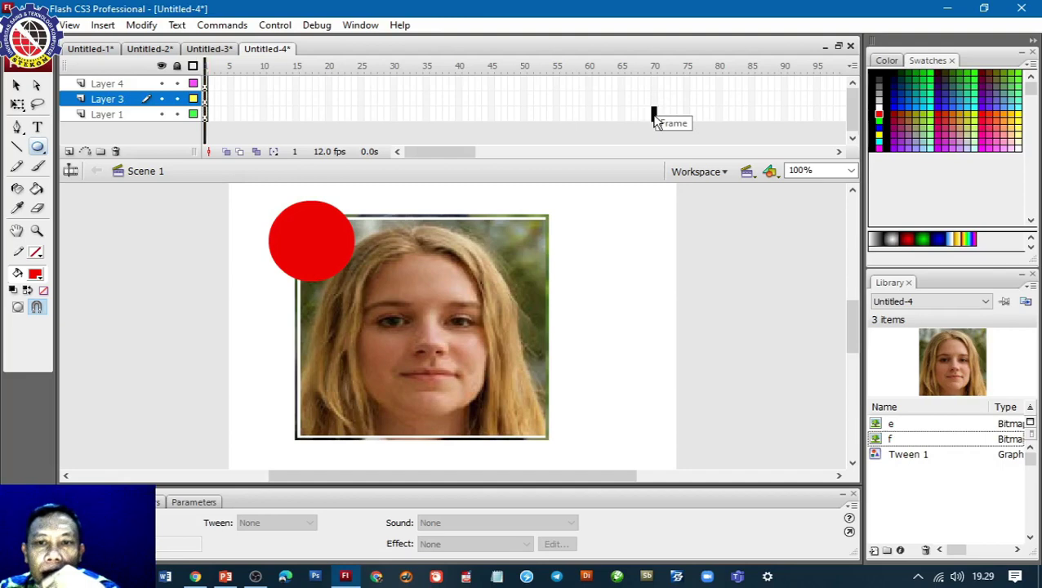
left_click(654, 111)
right_click(655, 107)
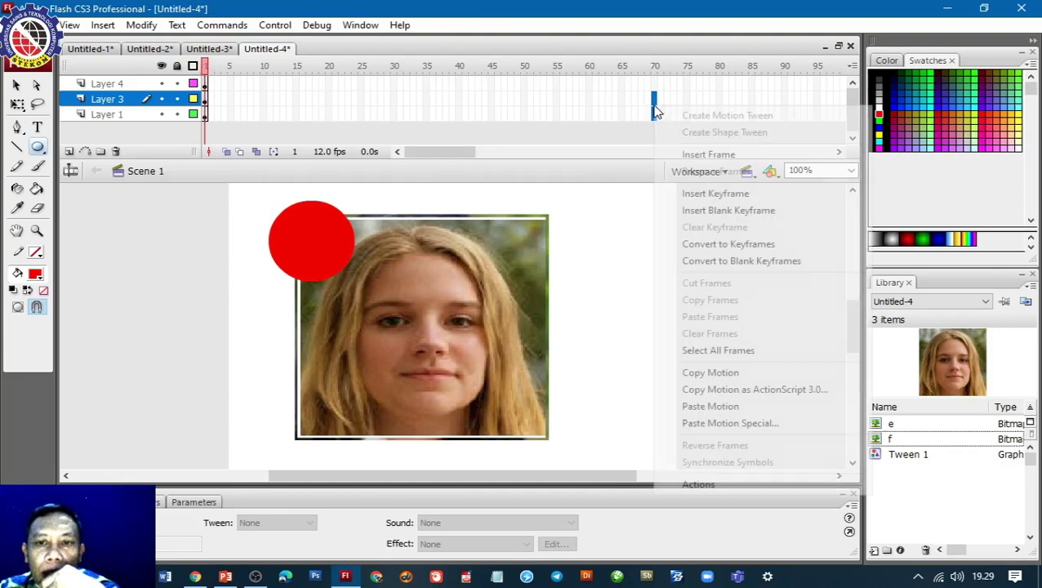
left_click(695, 155)
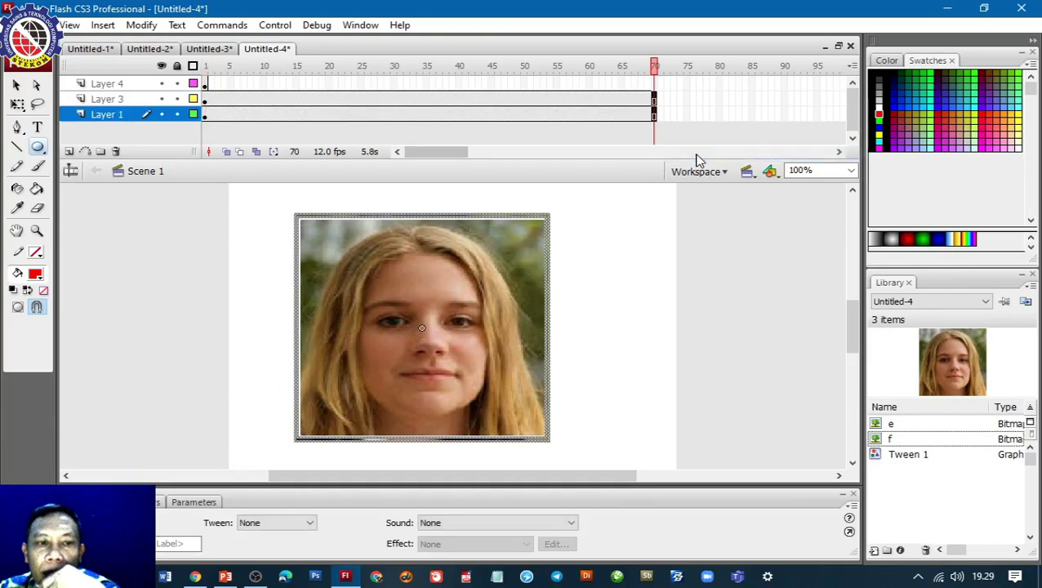
Step: Create a motion tween for the red circle at frame 1 of Layer 4
left_click(205, 84)
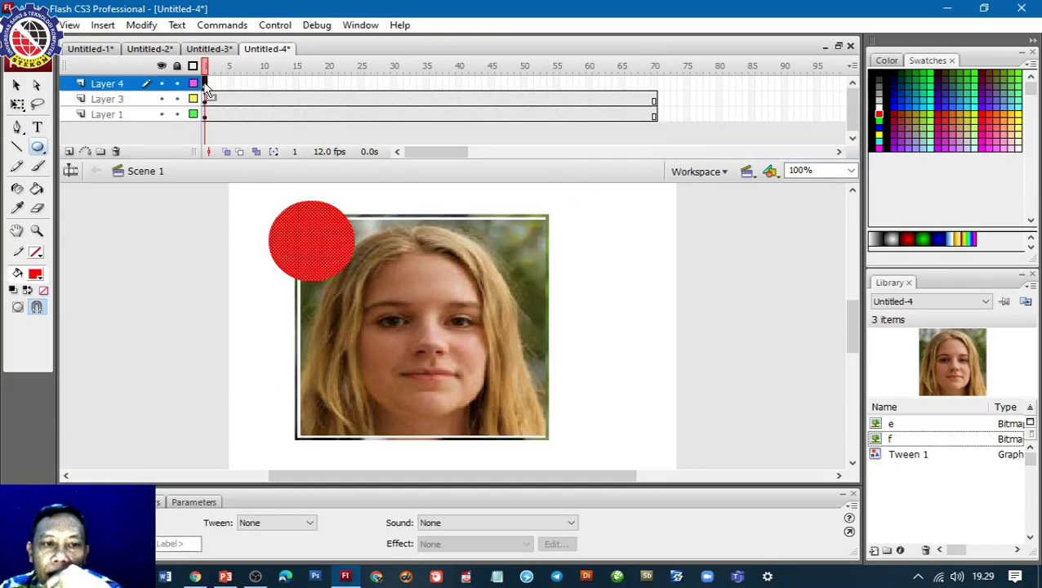
right_click(207, 88)
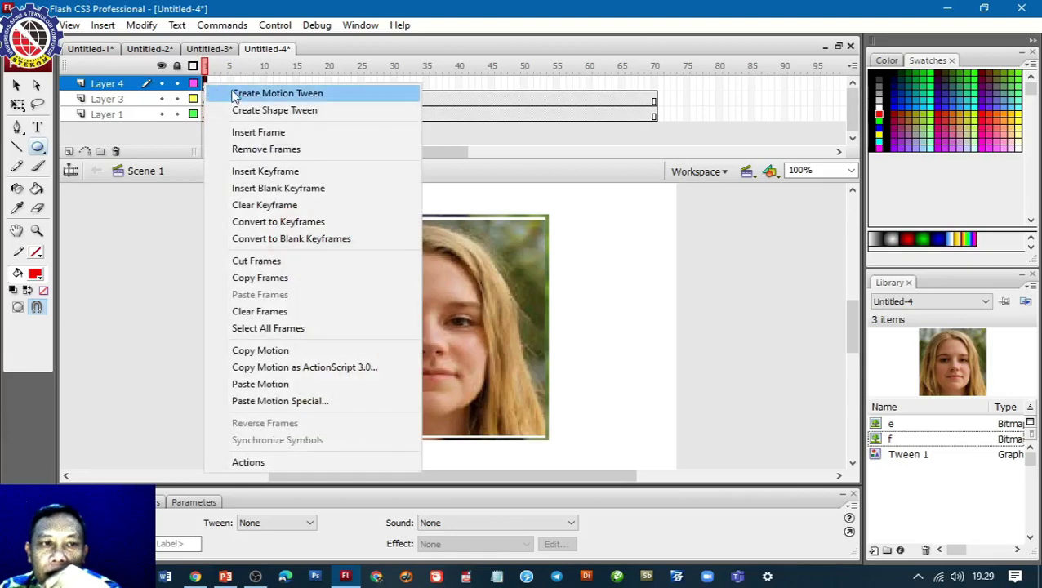
left_click(241, 94)
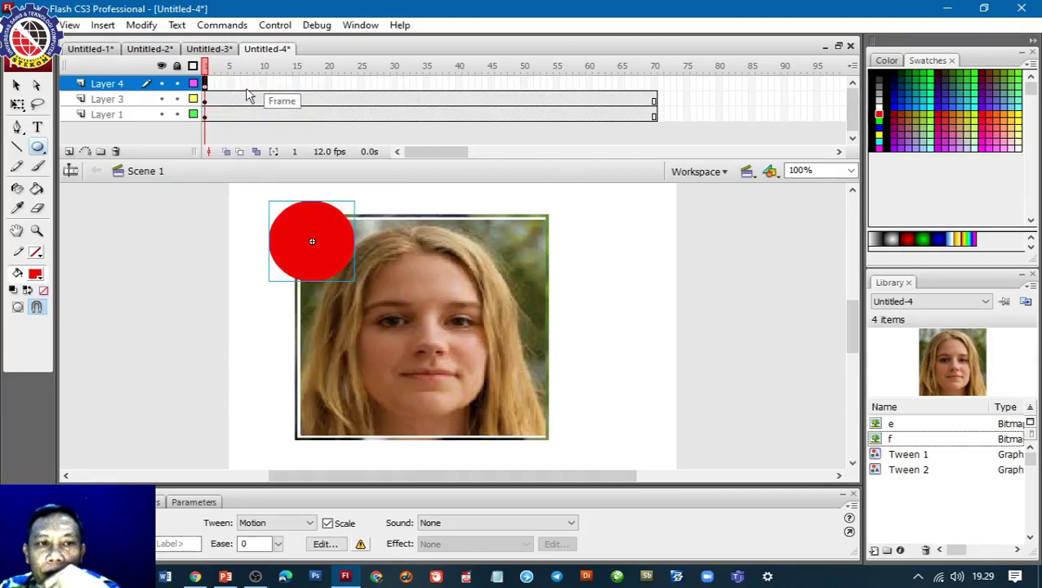
Step: Add Layer 4 keyframes at frames 10 and 19, moving the circle onto the face's upper-left side, then over the left-hand eye
right_click(263, 86)
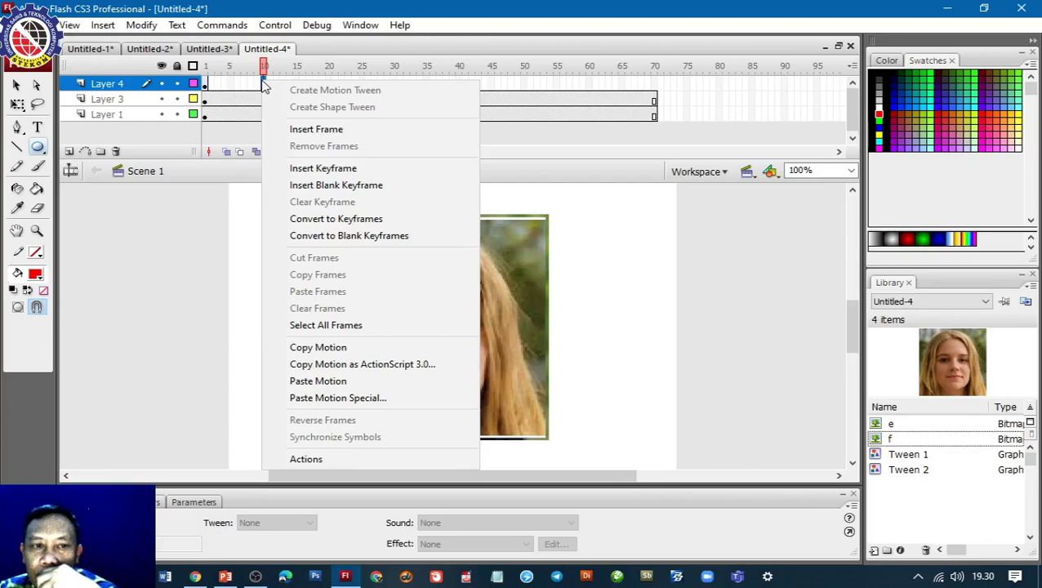
left_click(311, 168)
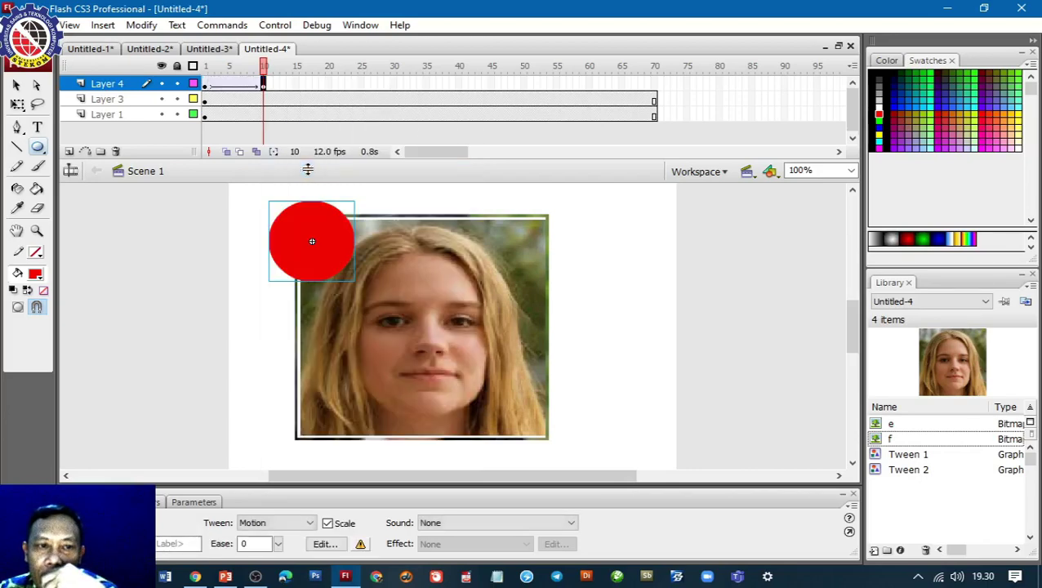
left_click(17, 85)
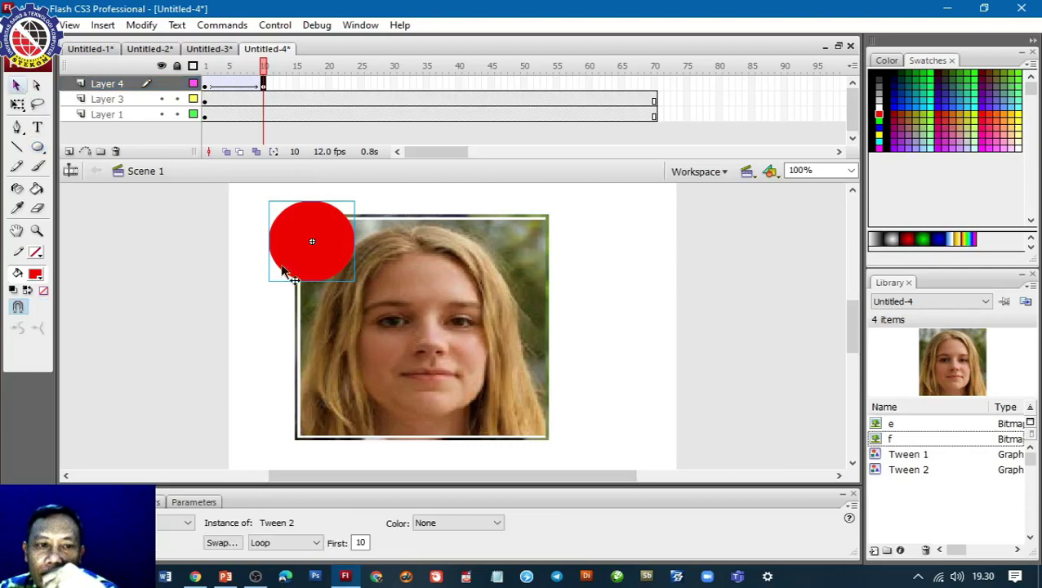
left_click_drag(313, 232, 352, 273)
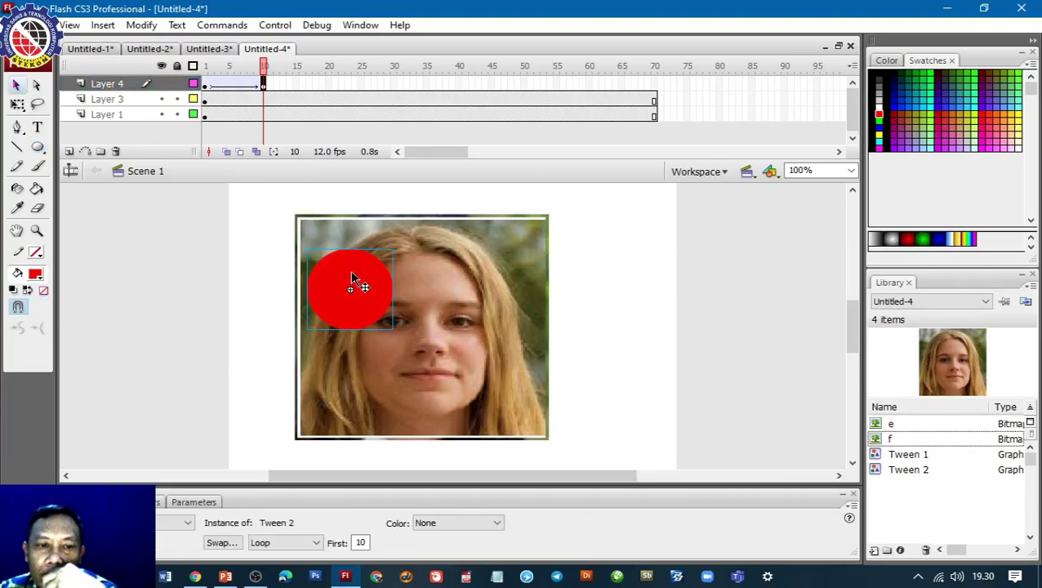
right_click(322, 86)
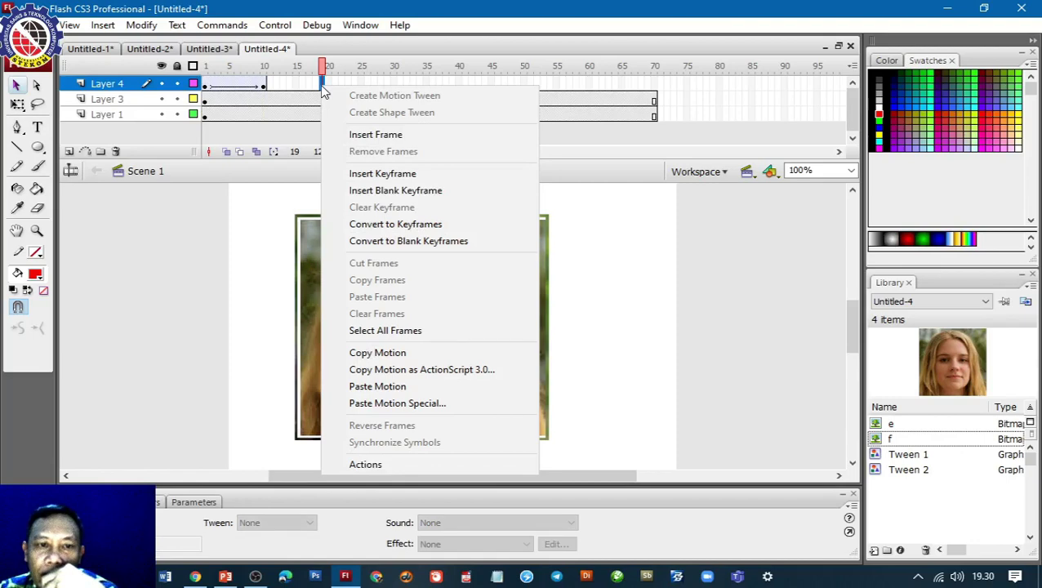
left_click(383, 173)
left_click_drag(356, 293, 414, 306)
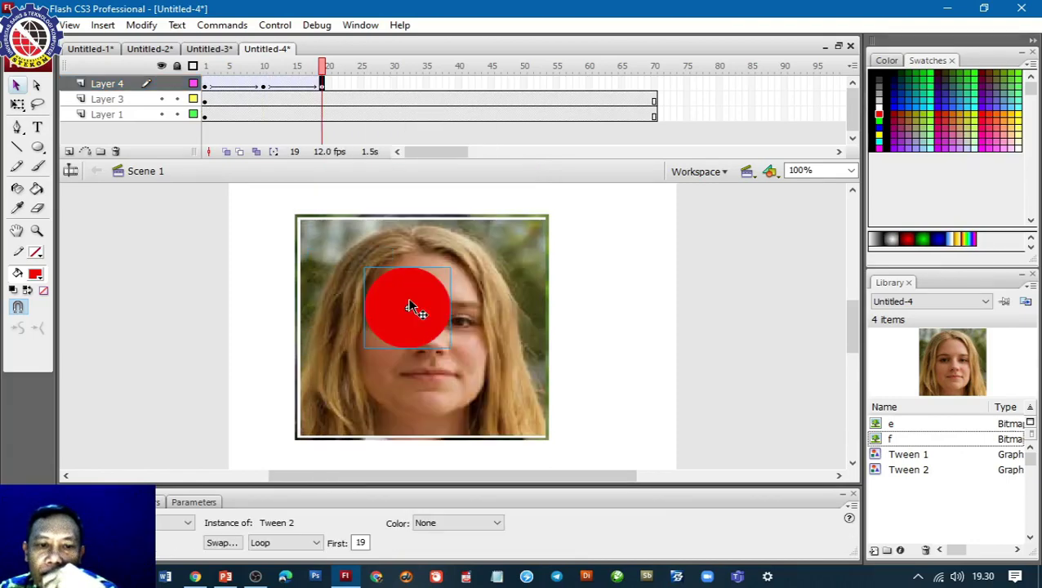
Step: Add Layer 4 keyframes at frames 28 and 38, moving the circle to the right-hand cheek, then over the mouth and chin
right_click(380, 85)
left_click(435, 170)
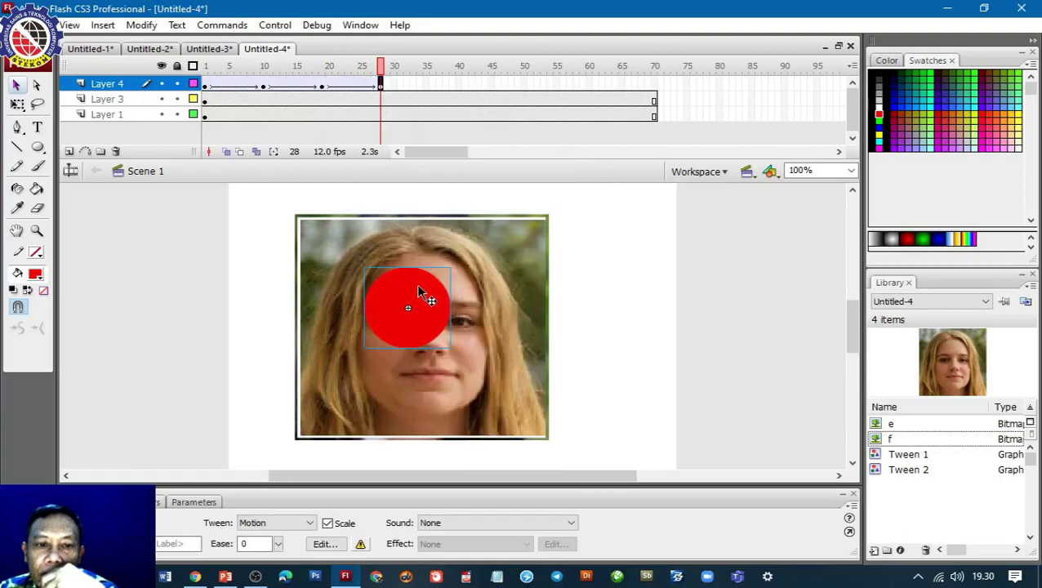
left_click_drag(418, 291, 489, 327)
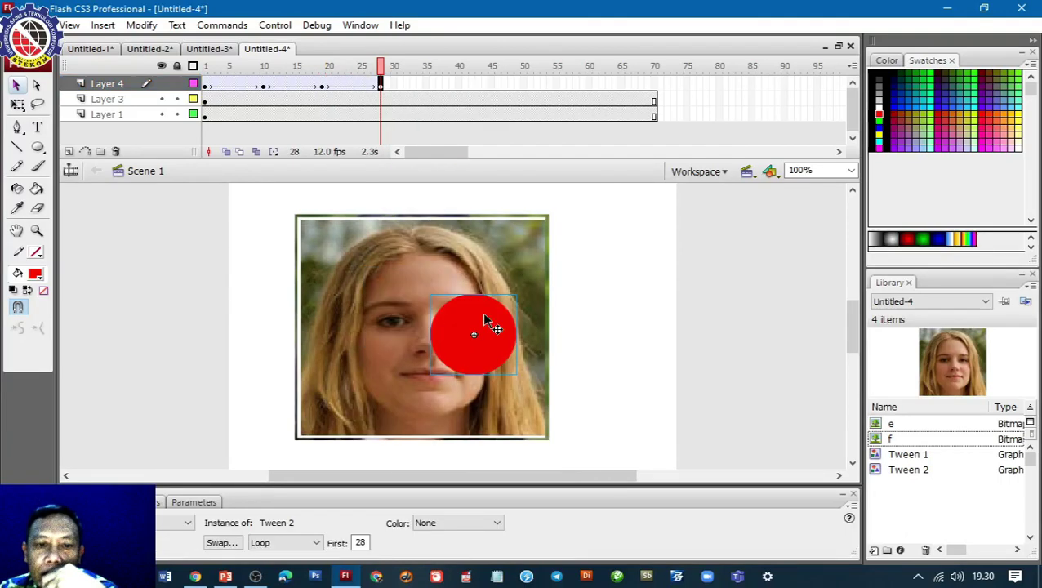
right_click(447, 85)
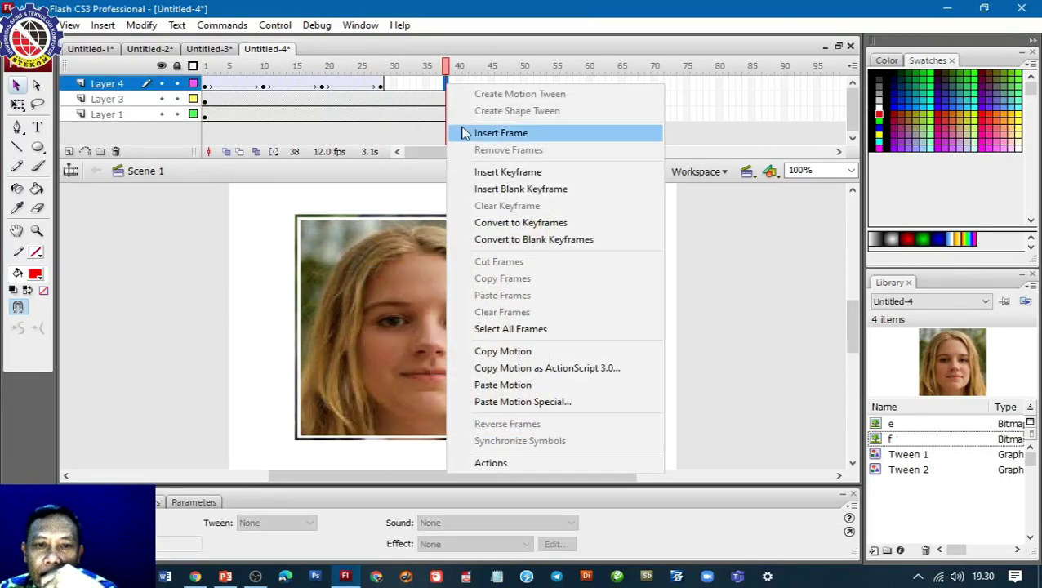
left_click(462, 170)
left_click_drag(488, 324, 436, 371)
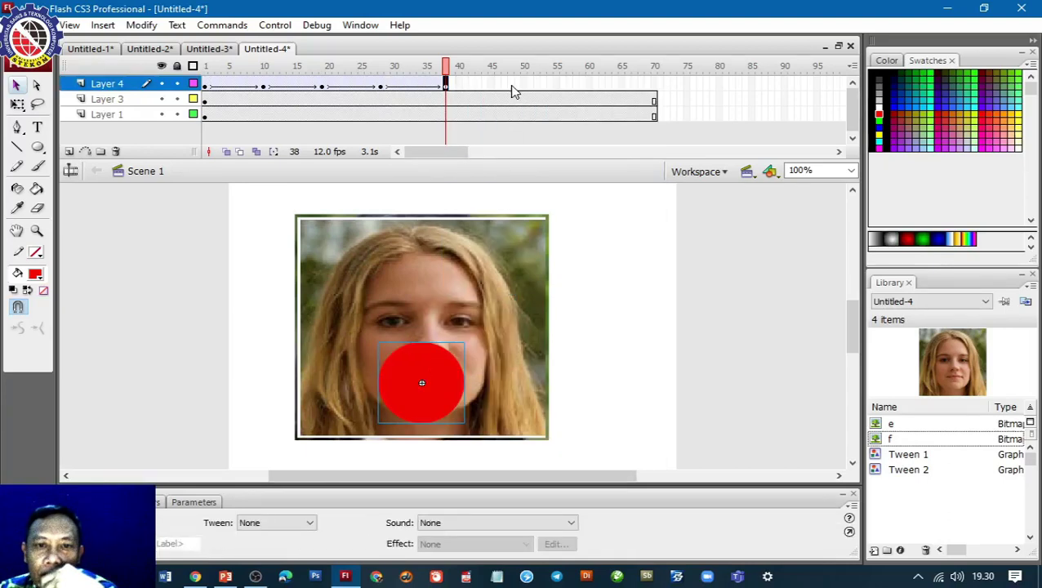
Step: Add Layer 4 keyframes at frames 48 and 58, moving the circle up over the left-hand eye, then across to the right-hand eye
right_click(512, 85)
left_click(565, 172)
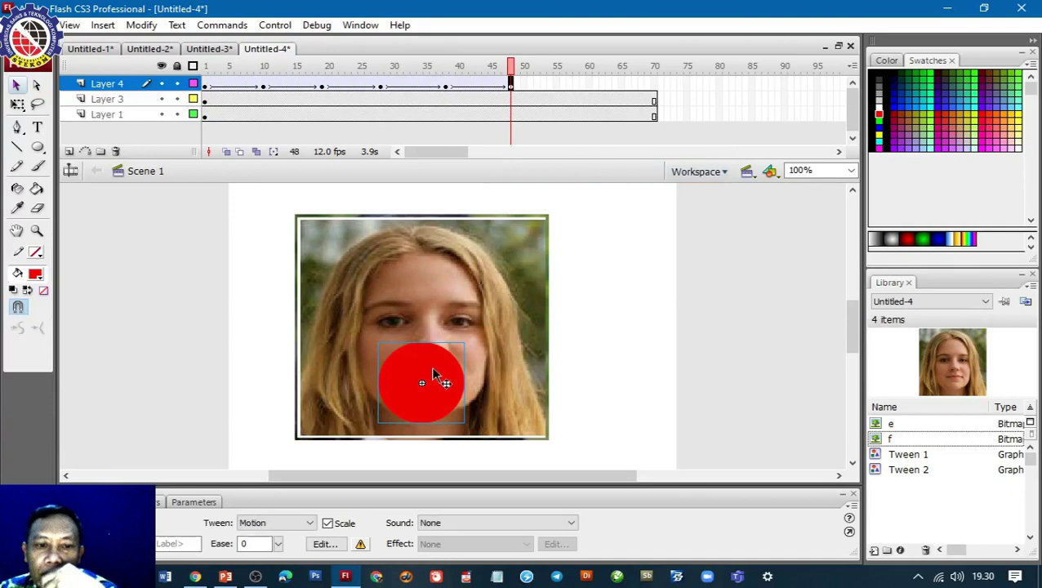
left_click_drag(431, 375, 425, 319)
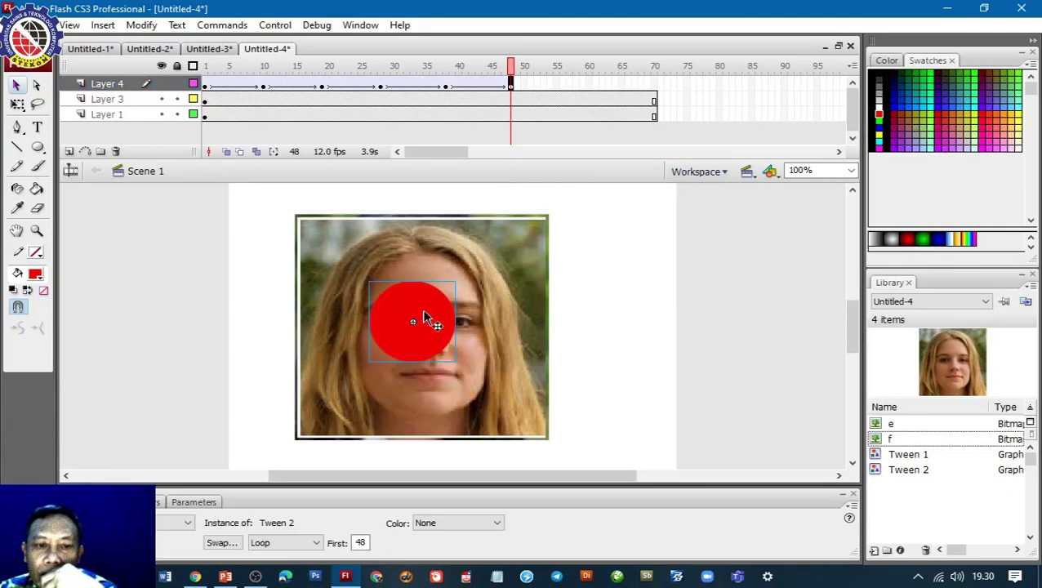
left_click(575, 85)
right_click(576, 85)
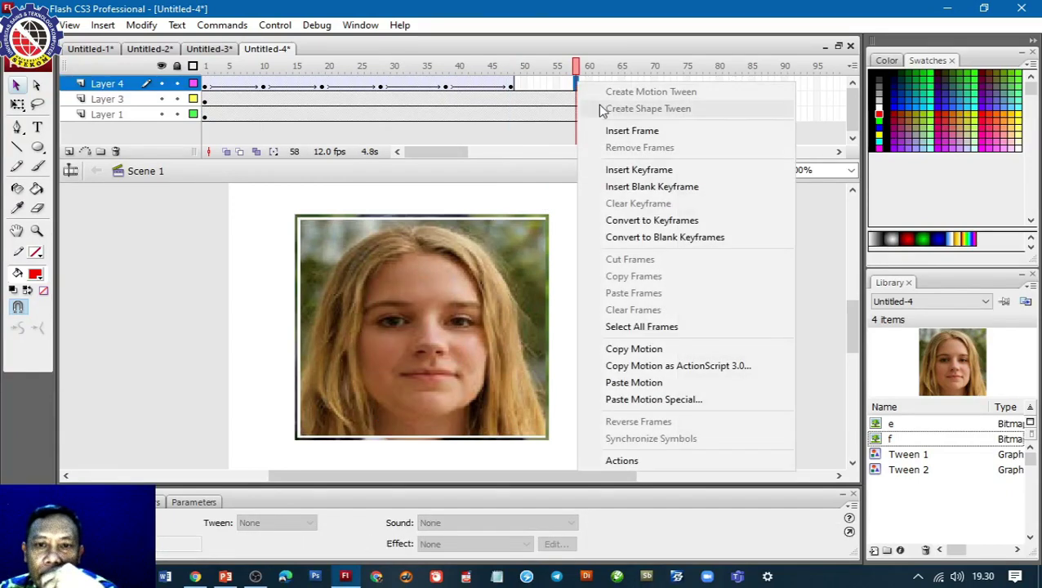
left_click(626, 170)
left_click_drag(419, 318, 457, 321)
Step: Add Layer 4 keyframes at frames 66 and 70, moving the circle to the forehead, then down over the nose
left_click(627, 85)
right_click(628, 85)
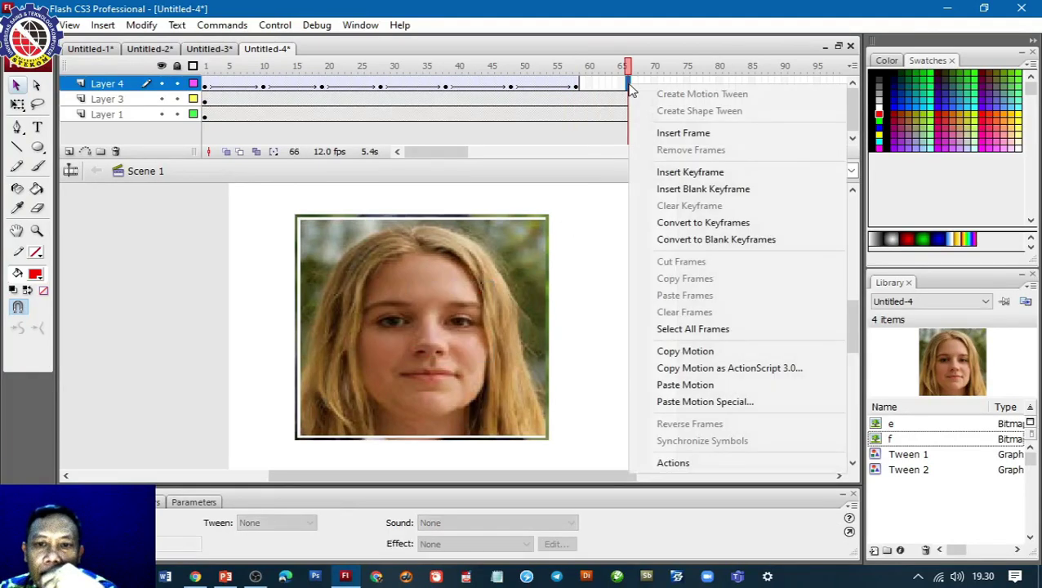
left_click(678, 171)
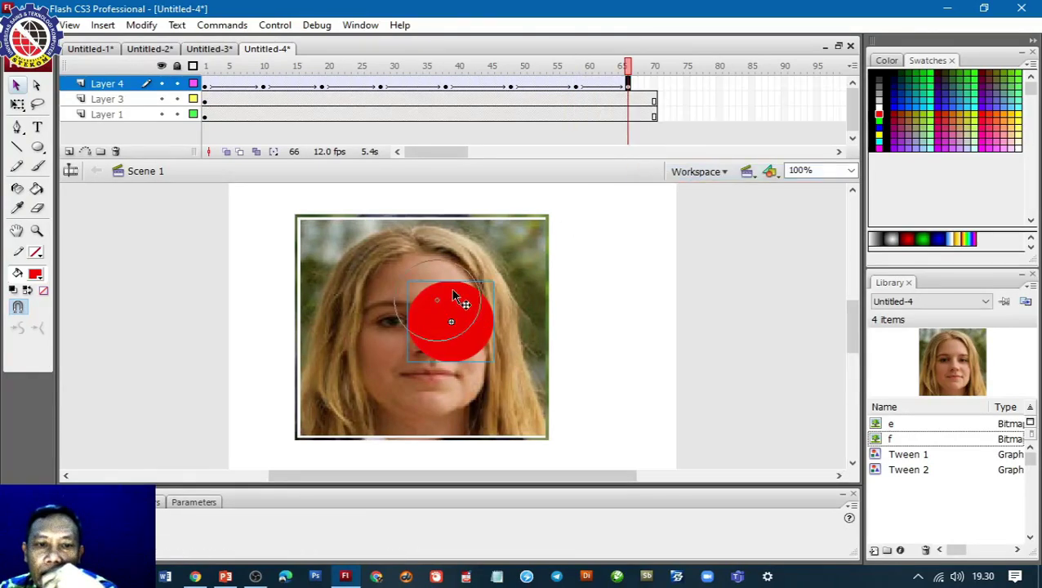
left_click_drag(466, 302, 441, 269)
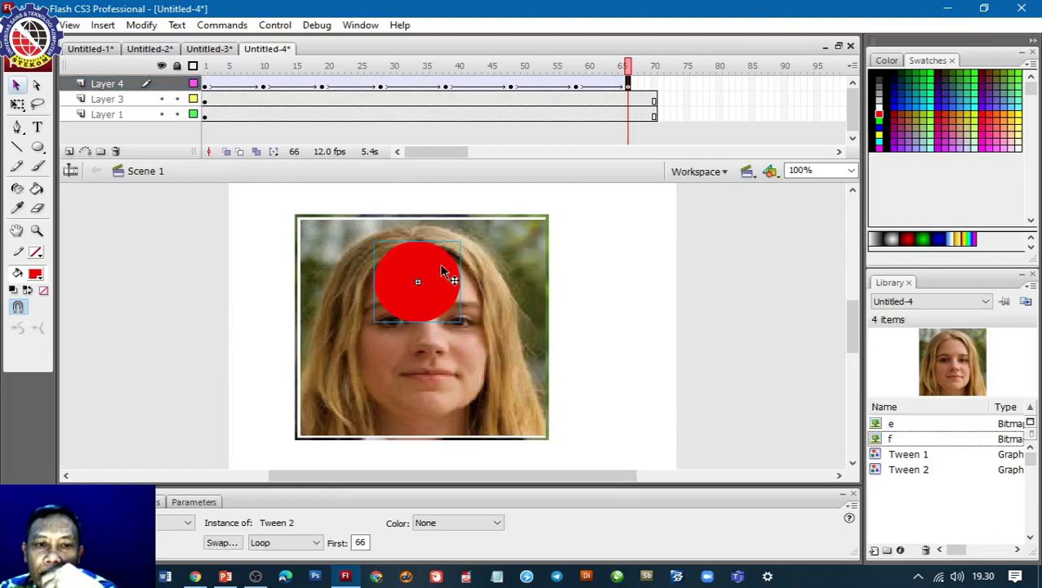
left_click(654, 85)
right_click(653, 85)
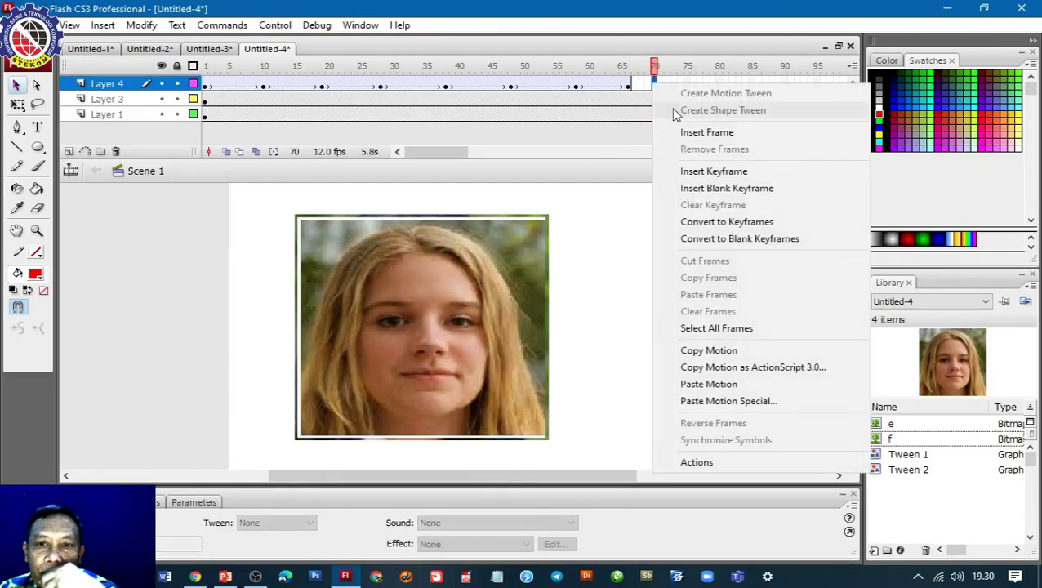
left_click(698, 171)
left_click_drag(431, 302, 439, 368)
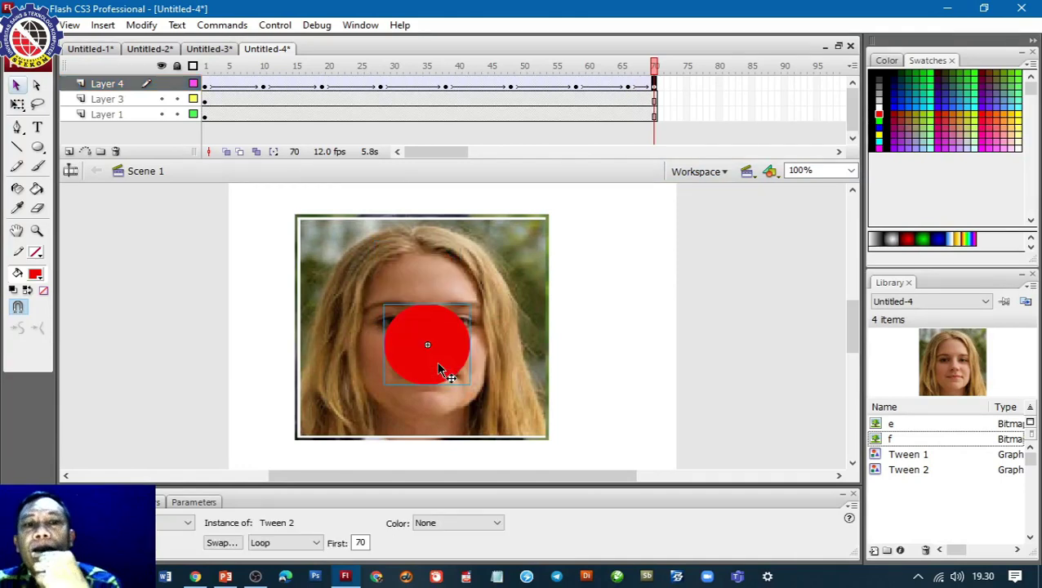
Step: Turn Layer 4 into a mask for Layer 3's picture
left_click_drag(655, 67, 634, 86)
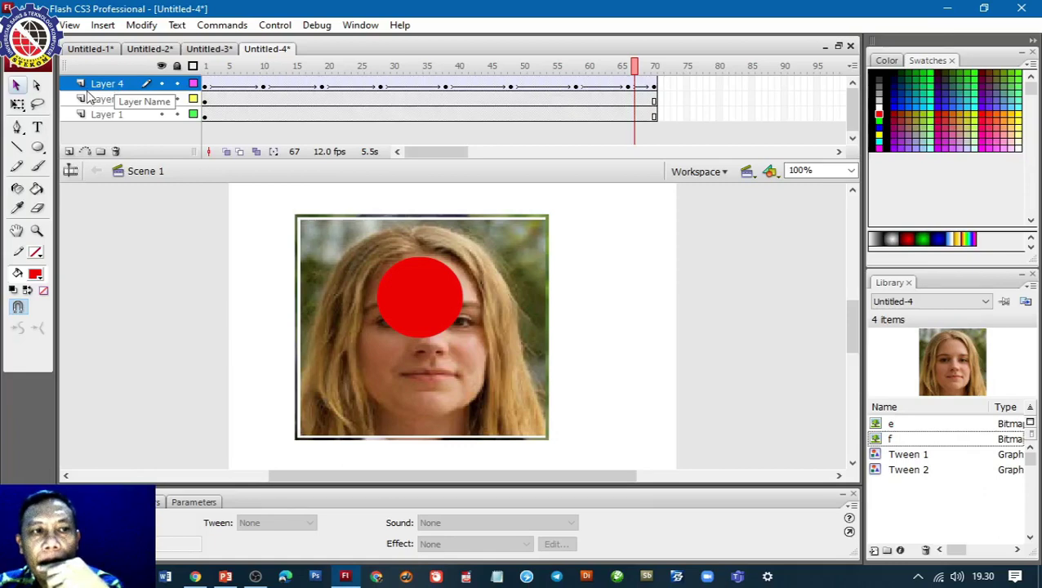
right_click(108, 90)
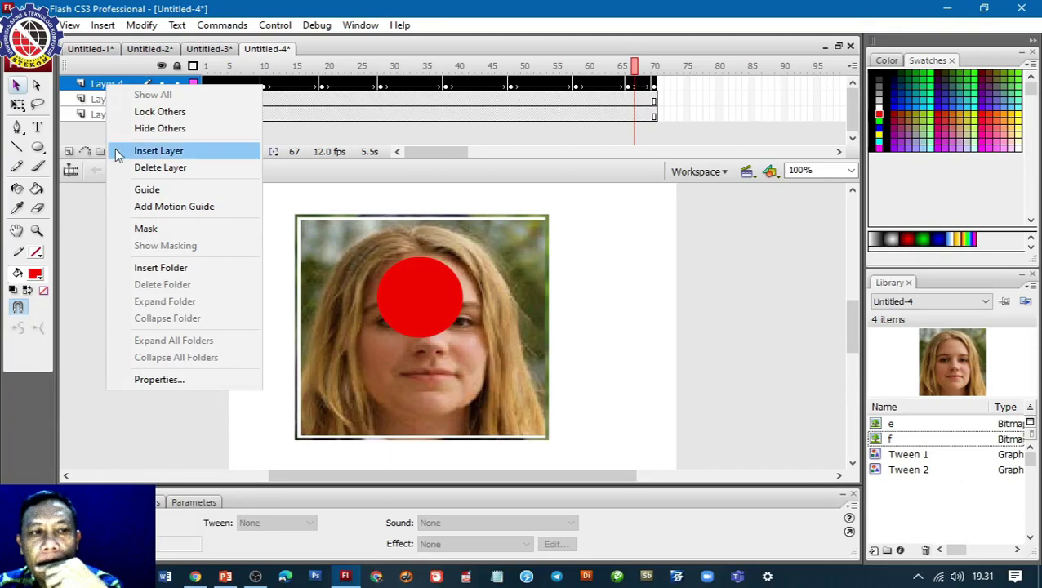
left_click(174, 234)
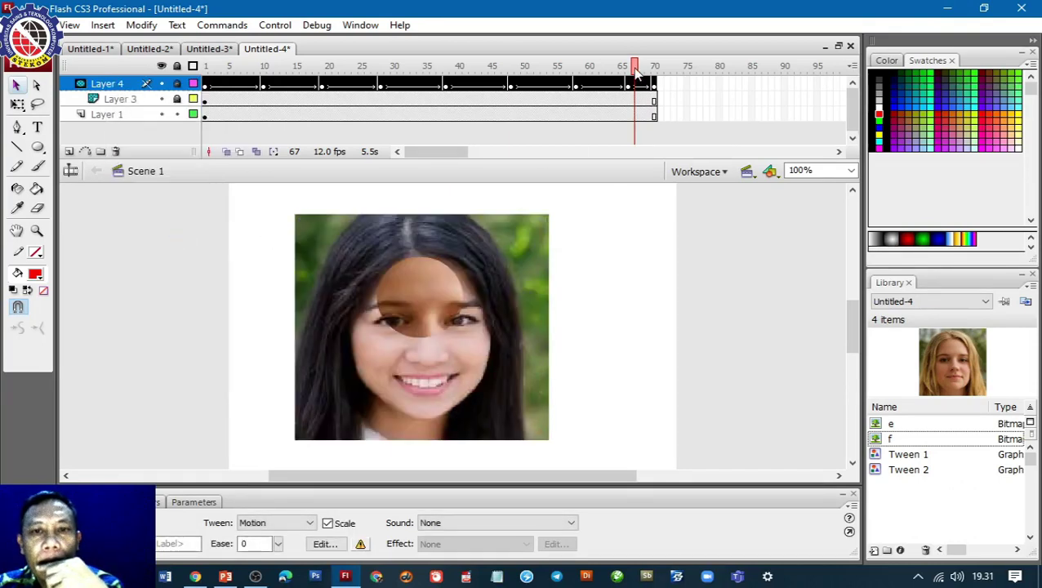
Step: Scrub through the timeline to preview the masked animation and run Test Movie
left_click_drag(636, 73, 331, 73)
left_click_drag(301, 72, 473, 77)
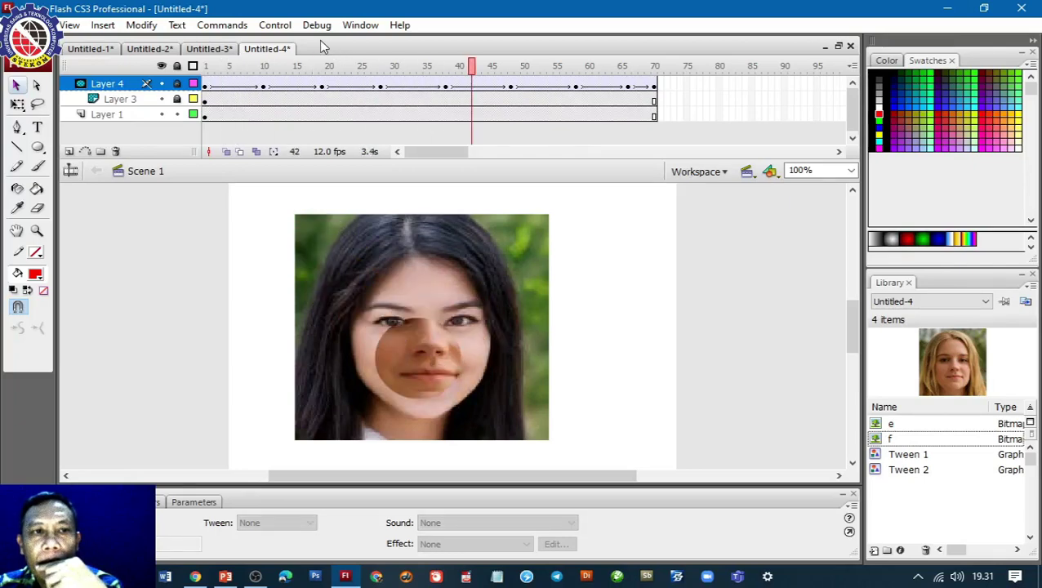
left_click(275, 24)
left_click(308, 138)
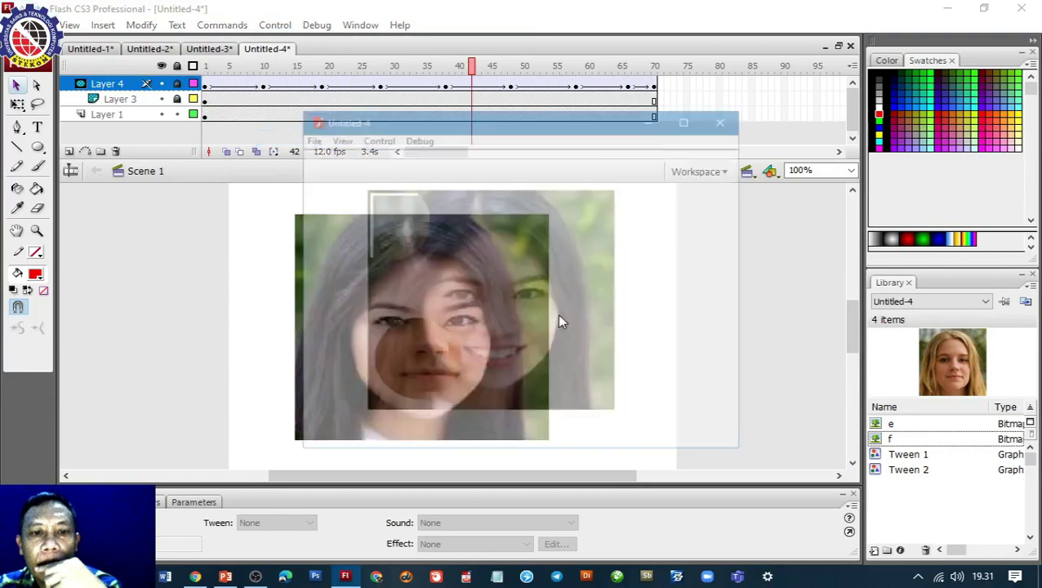